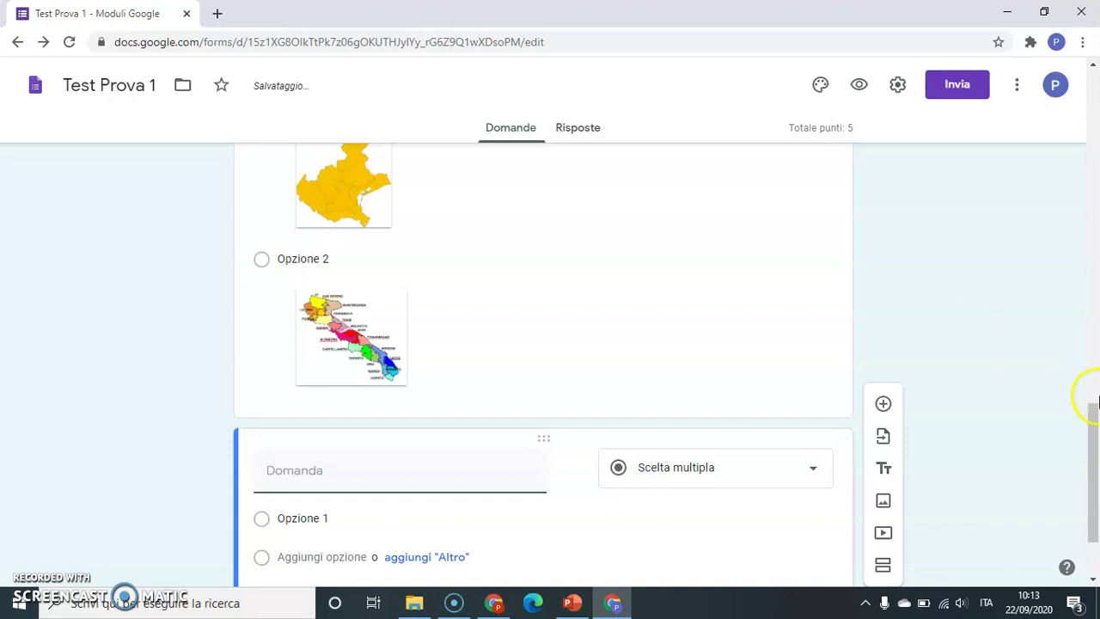
- Change the new bottom question's type to Scala lineare, ranging 1 to 5
{"action": "left_click_drag", "start_coordinate": [1095, 418], "coordinate": [1097, 473]}
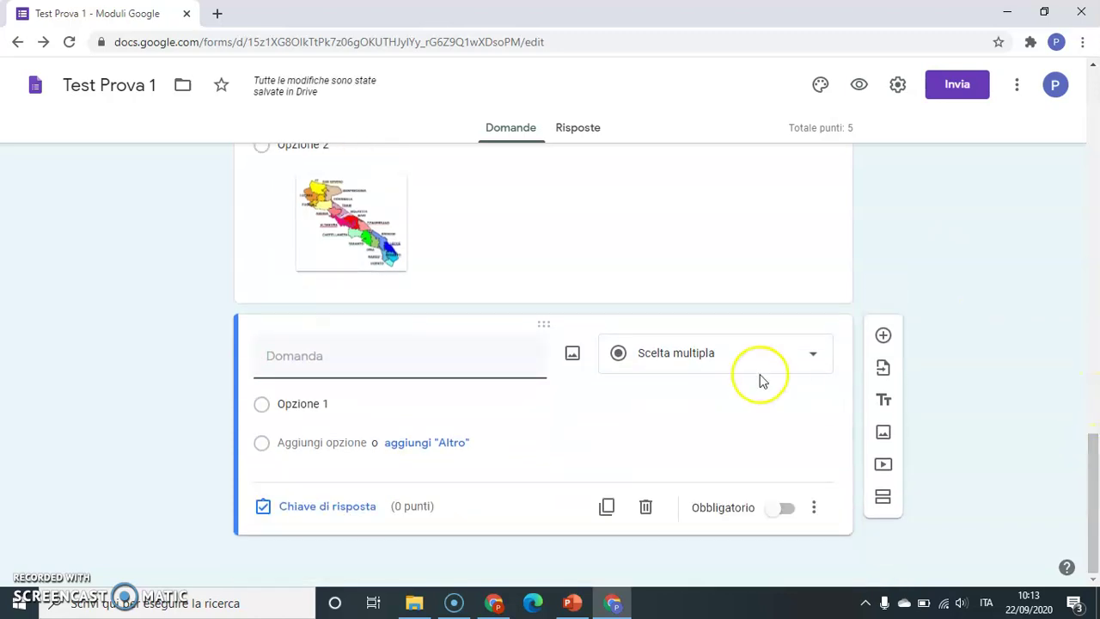
{"action": "left_click", "coordinate": [709, 366]}
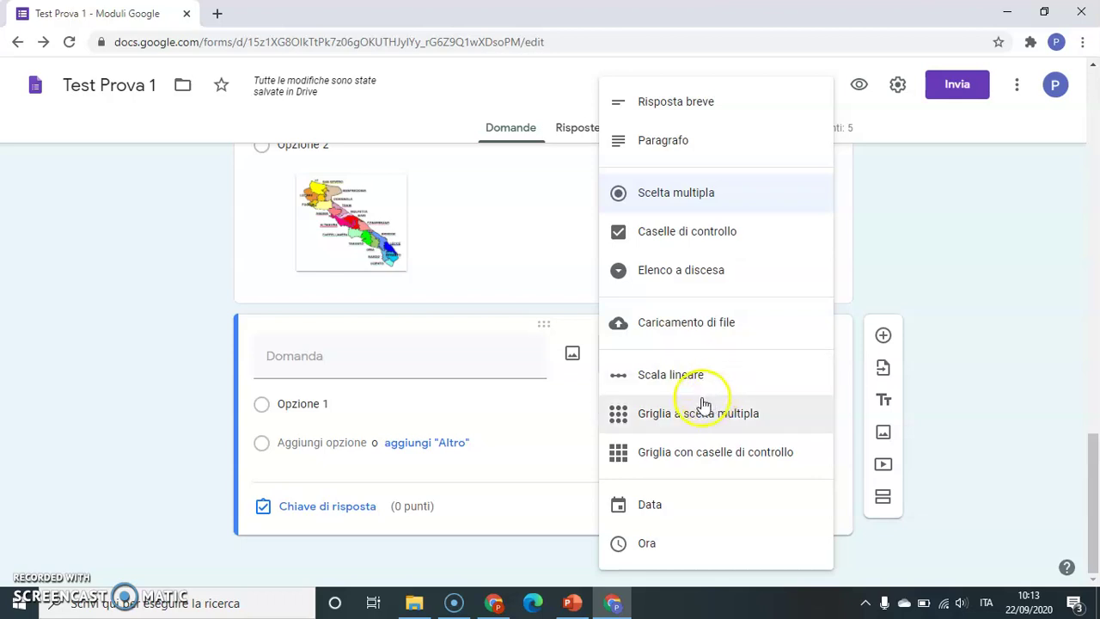
{"action": "left_click", "coordinate": [676, 382]}
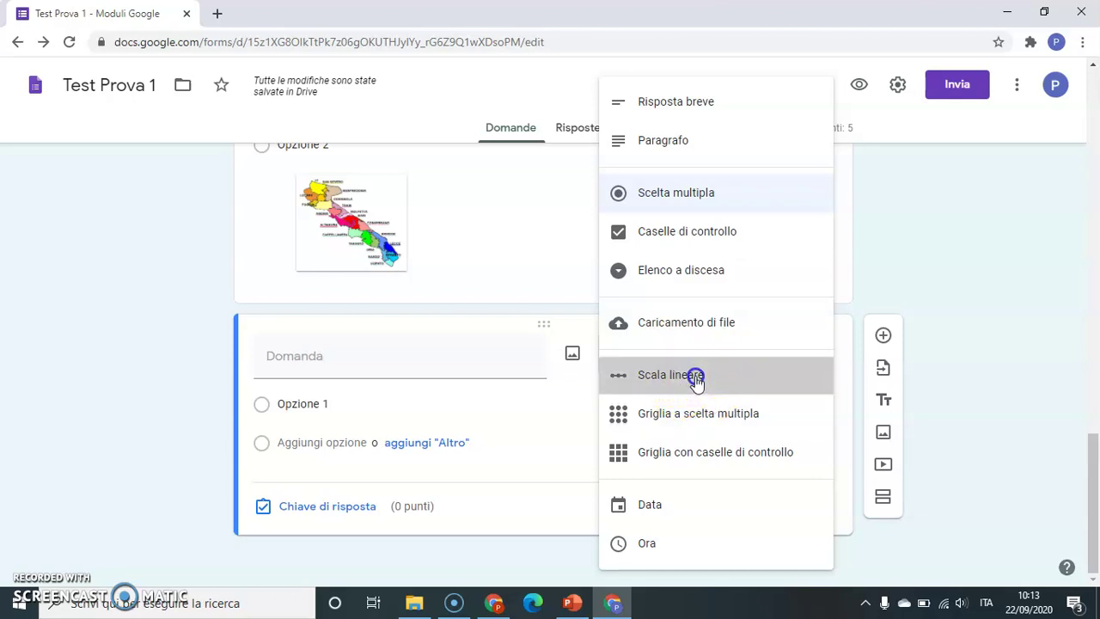
{"action": "left_click", "coordinate": [391, 356]}
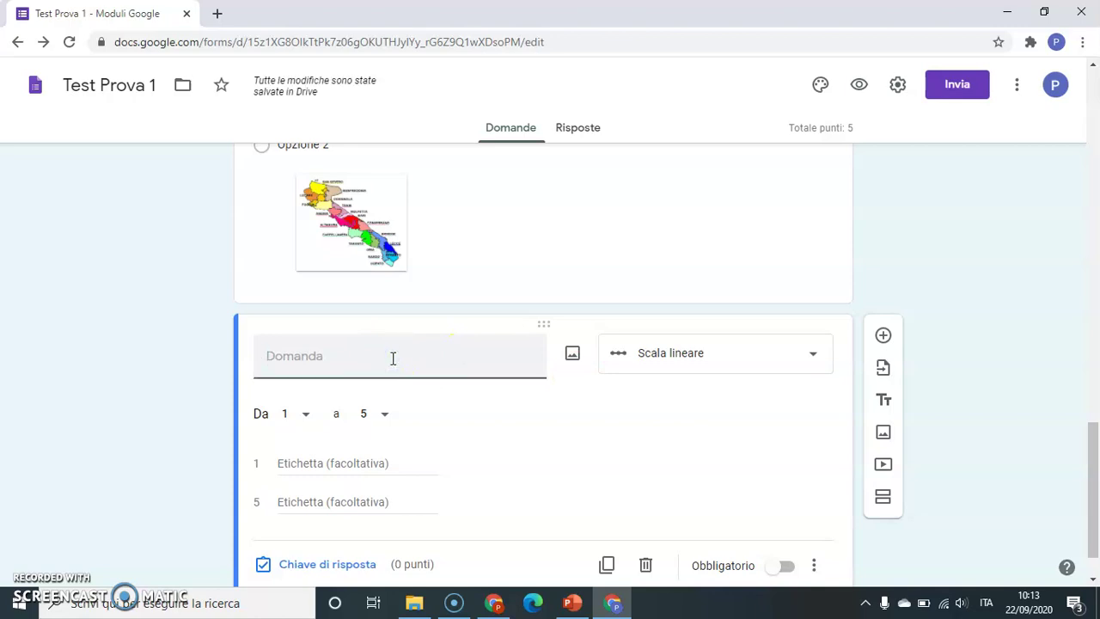
- Title the scale 'Quanto ti piace la geografia?', label 1 'Per niente' and 5 'Moltissimo', and mark it Obbligatorio
{"action": "type", "text": "Quanto ti piace la geografia"}
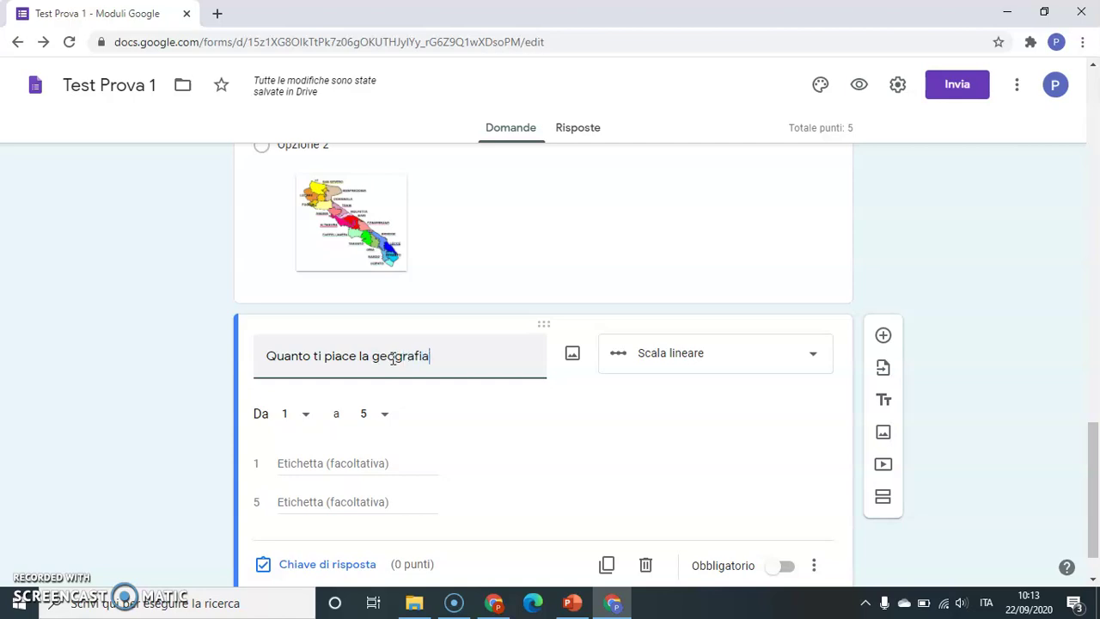
{"action": "type", "text": "?"}
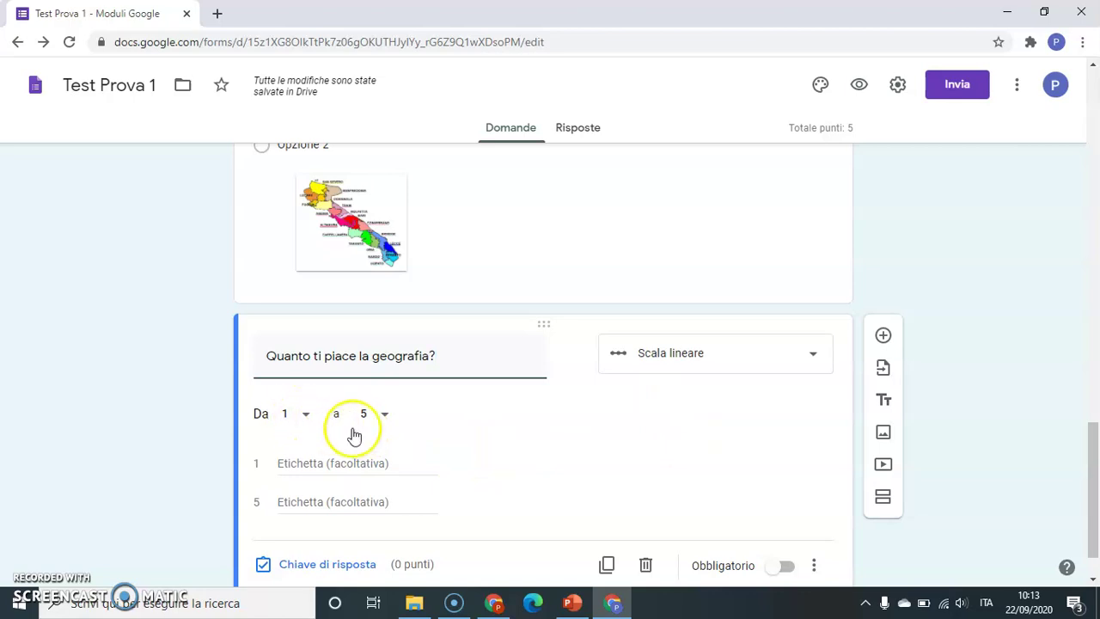
{"action": "left_click", "coordinate": [337, 463]}
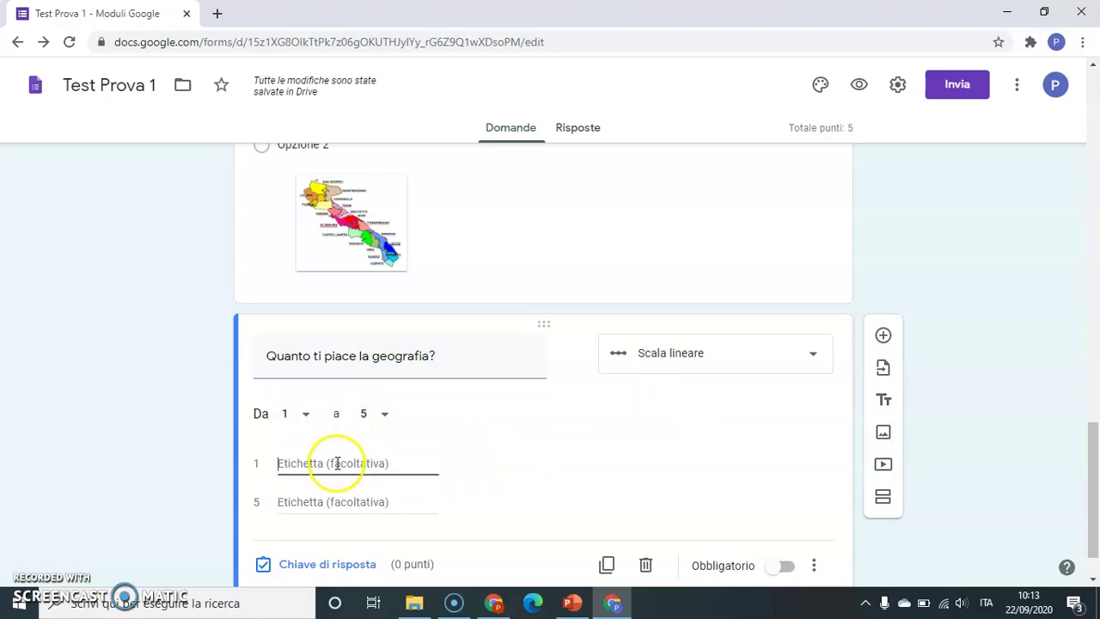
{"action": "type", "text": "Per niente"}
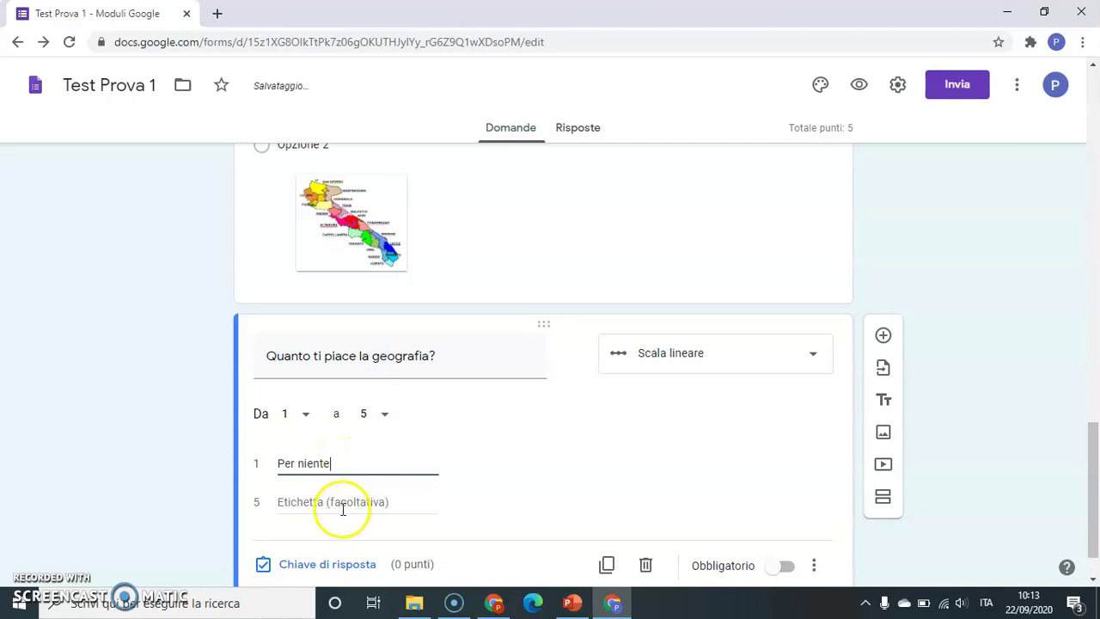
{"action": "left_click", "coordinate": [342, 506]}
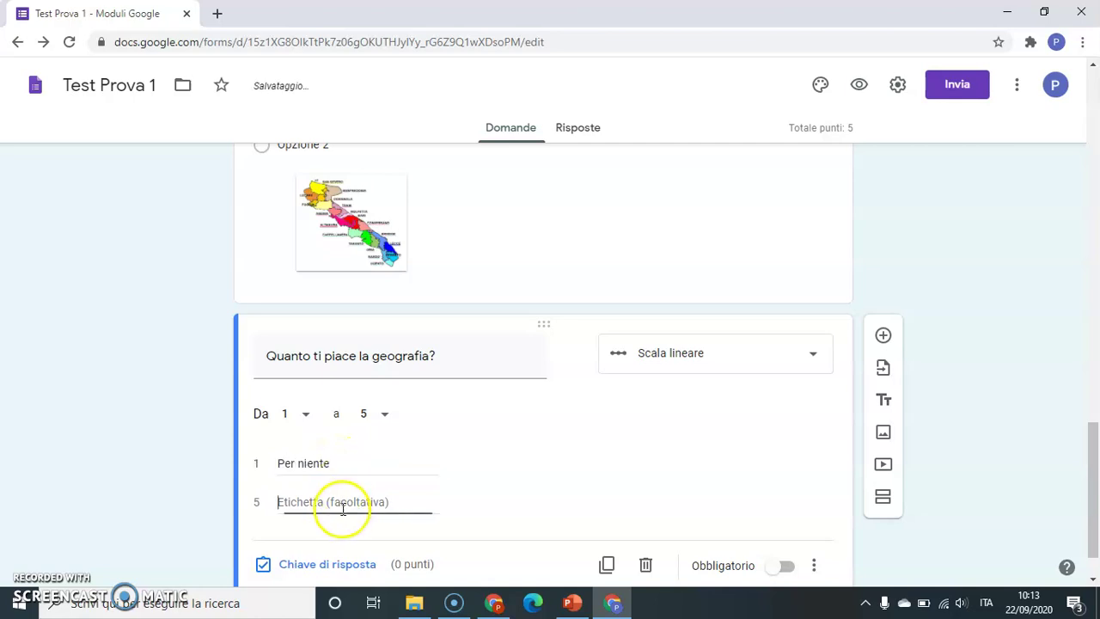
{"action": "type", "text": "Molt"}
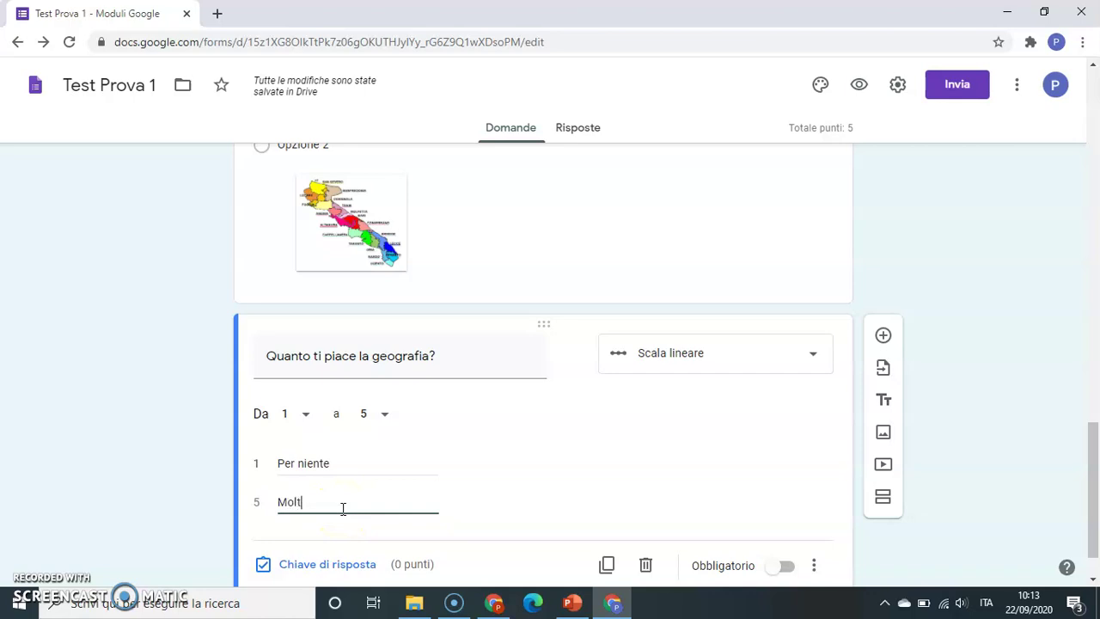
{"action": "type", "text": "issimo"}
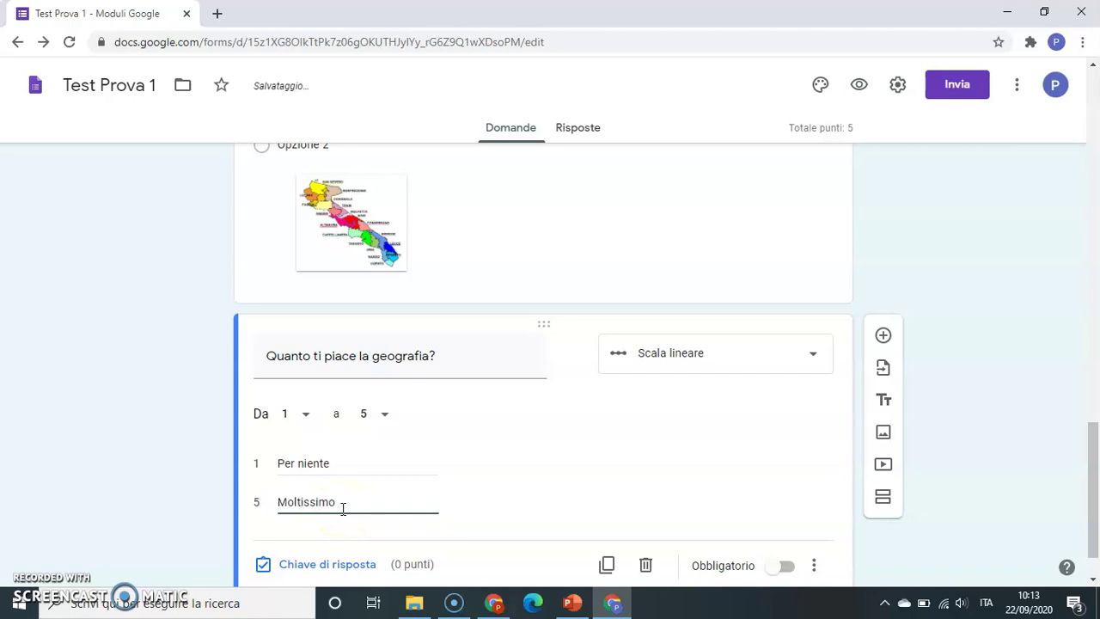
{"action": "left_click_drag", "start_coordinate": [1095, 438], "coordinate": [1094, 456]}
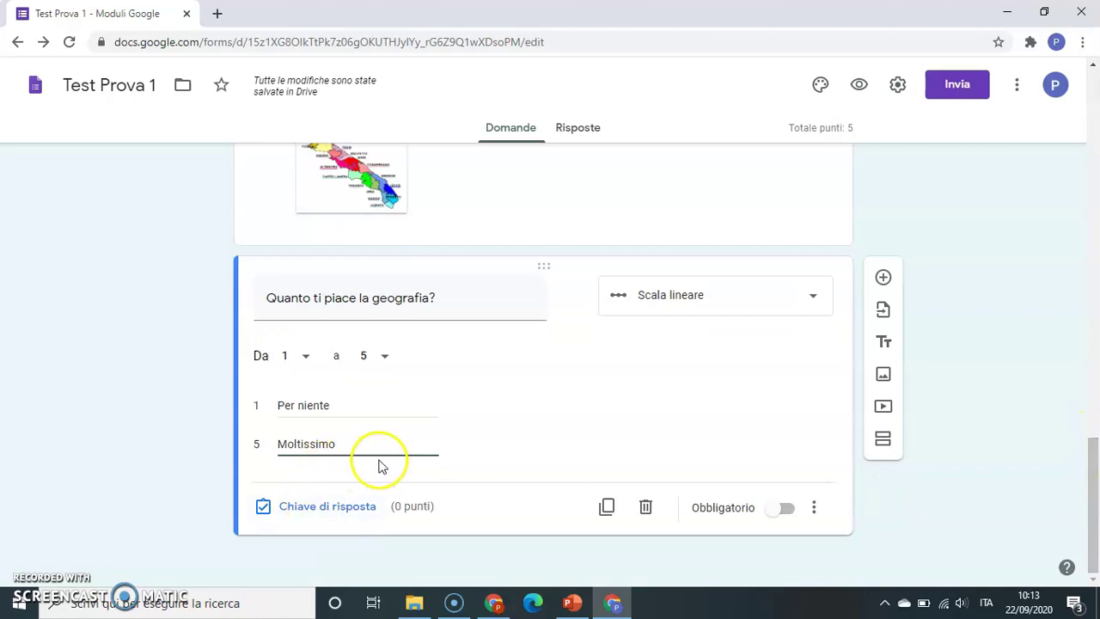
{"action": "left_click", "coordinate": [791, 508]}
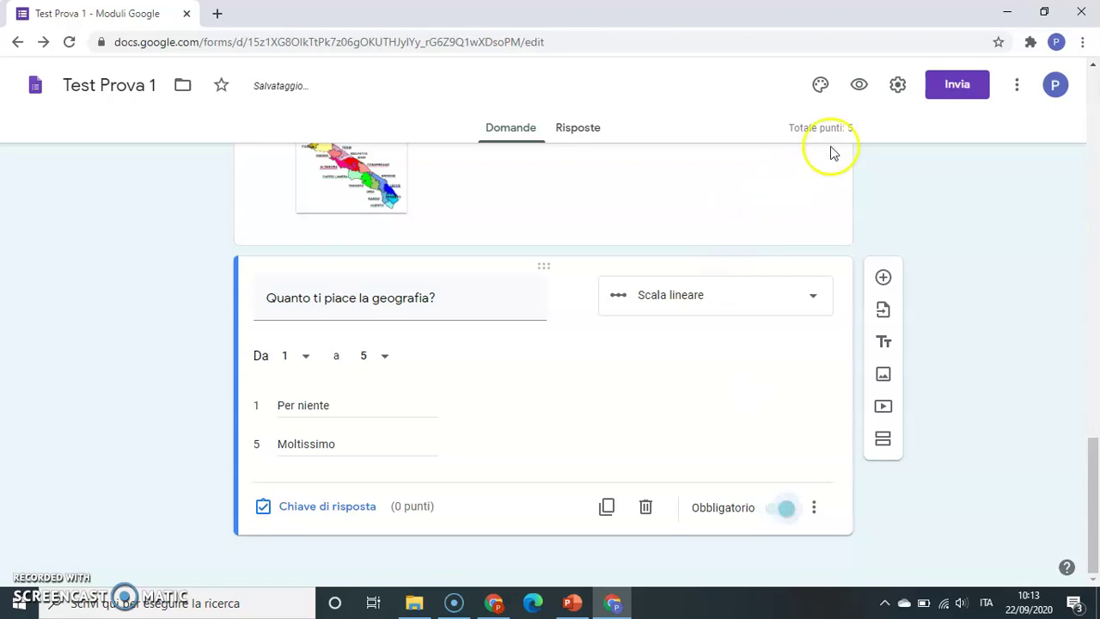
{"action": "left_click", "coordinate": [860, 85]}
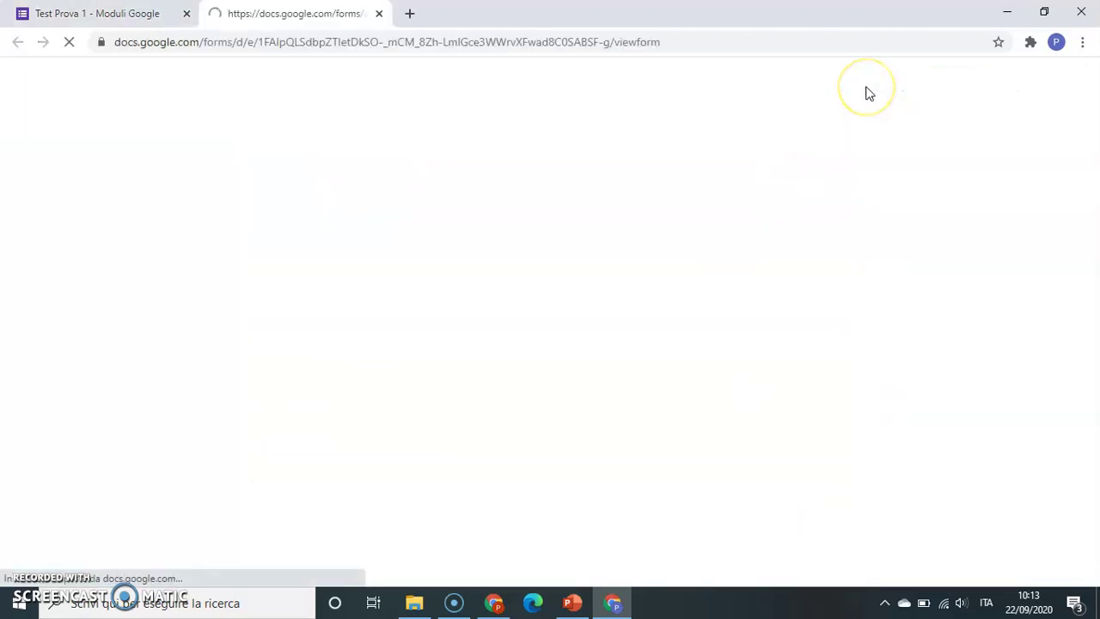
{"action": "left_click_drag", "start_coordinate": [1096, 135], "coordinate": [1094, 321]}
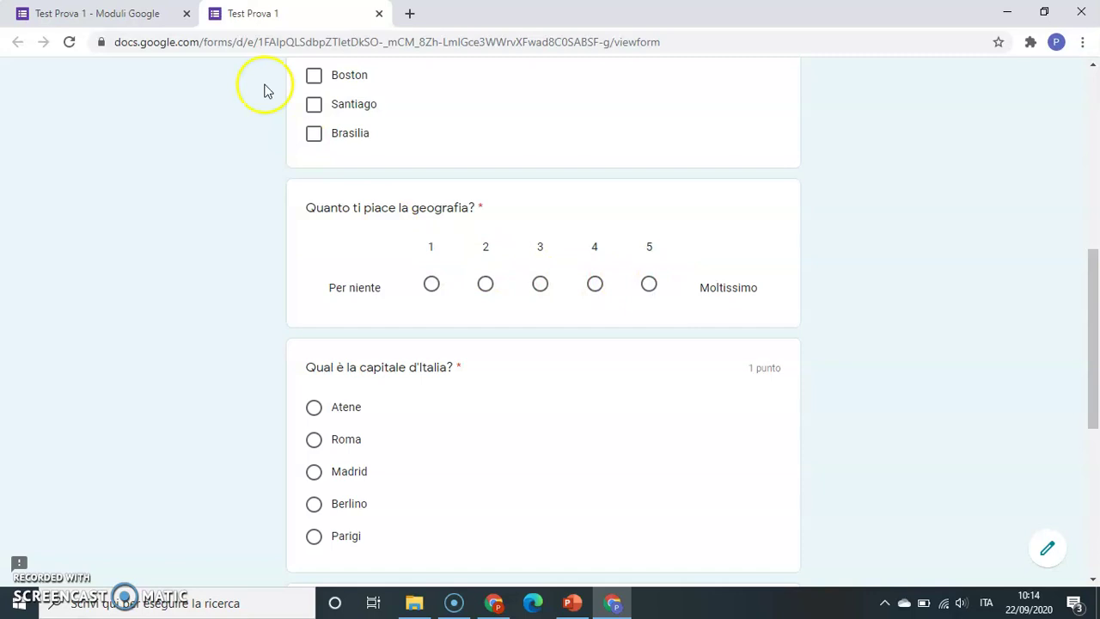
{"action": "left_click", "coordinate": [379, 14]}
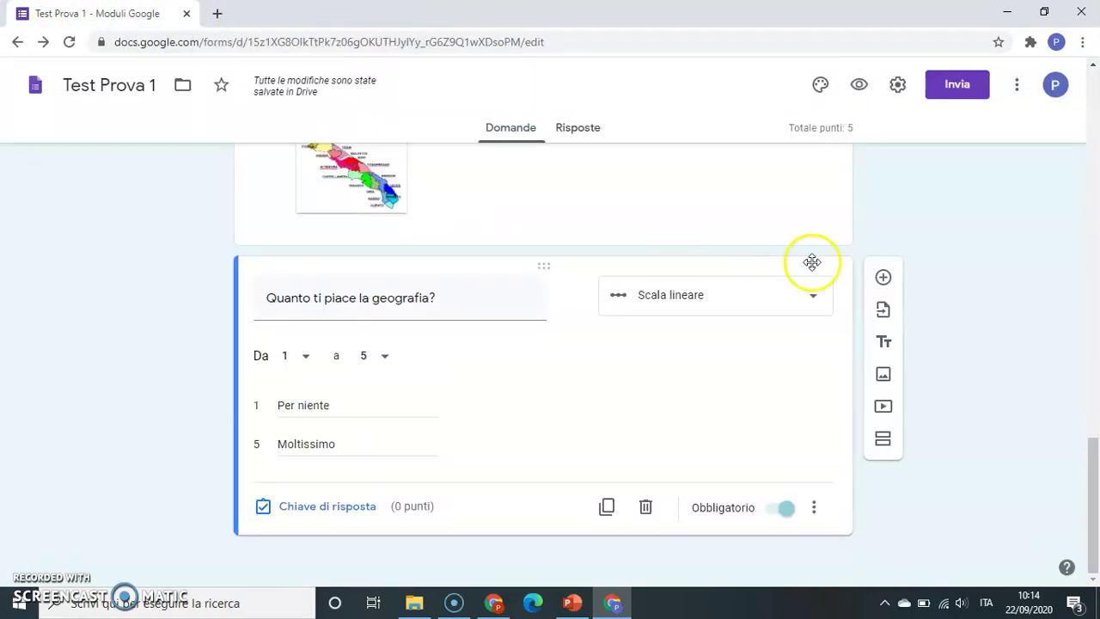
- Switch the geography question to Griglia a scelta multipla, then back to Scala lineare
{"action": "left_click", "coordinate": [814, 303]}
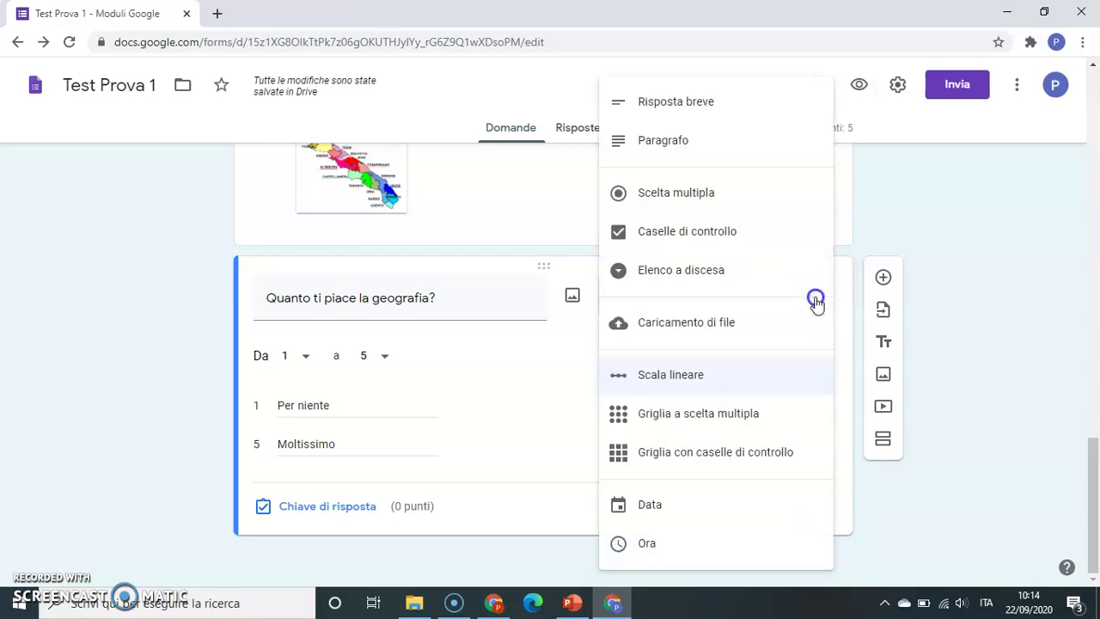
{"action": "left_click", "coordinate": [739, 416]}
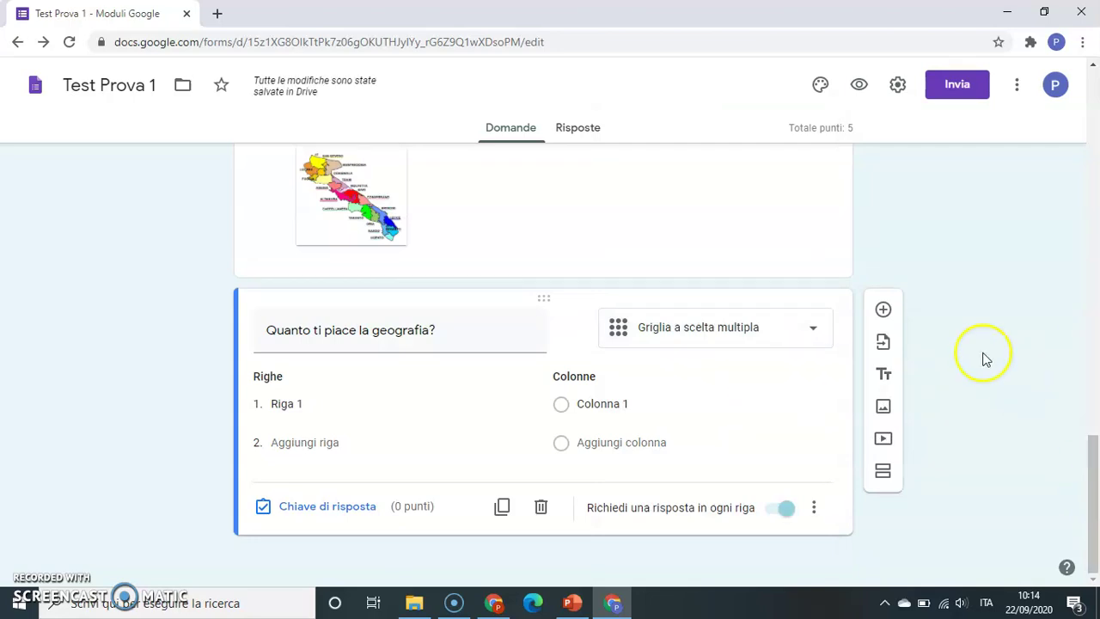
{"action": "left_click", "coordinate": [815, 333]}
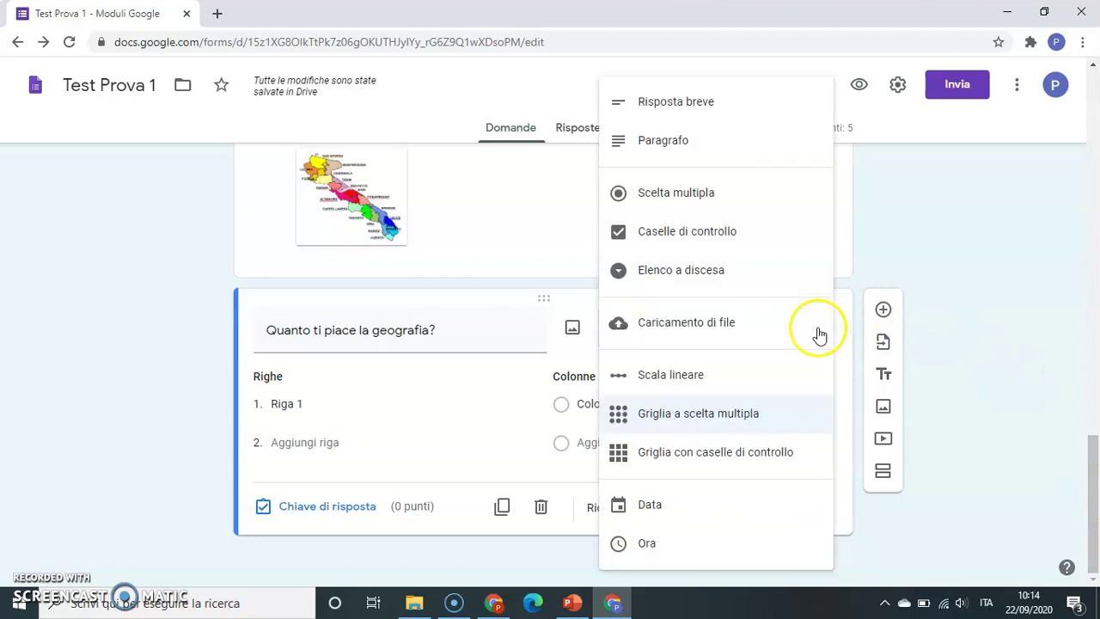
{"action": "left_click", "coordinate": [705, 376]}
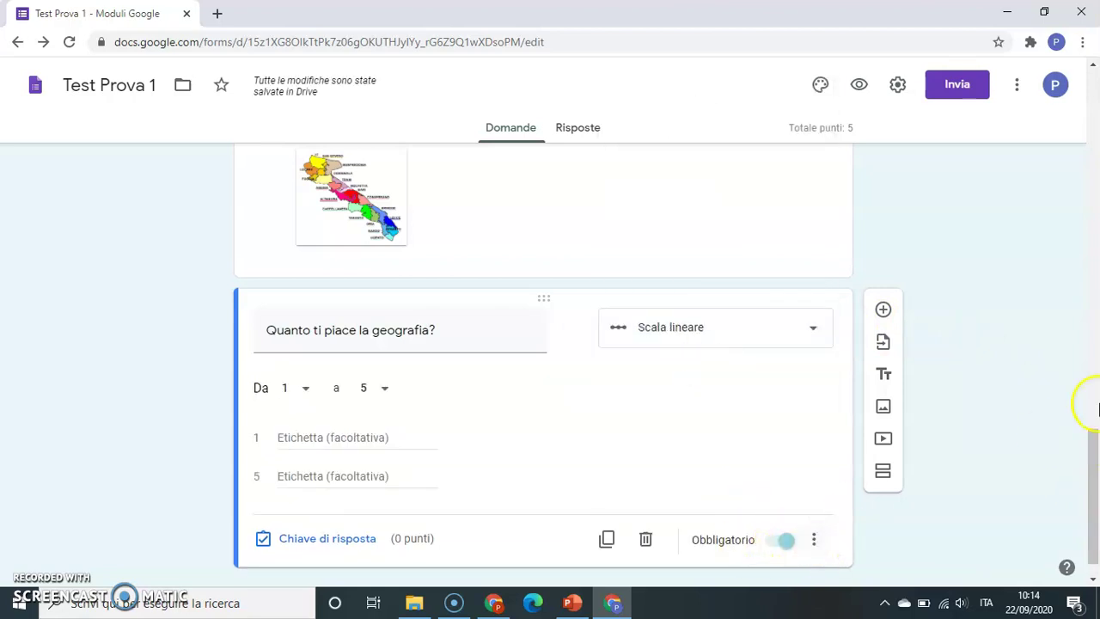
{"action": "scroll", "coordinate": [1095, 460], "scroll_direction": "down", "scroll_amount": 1}
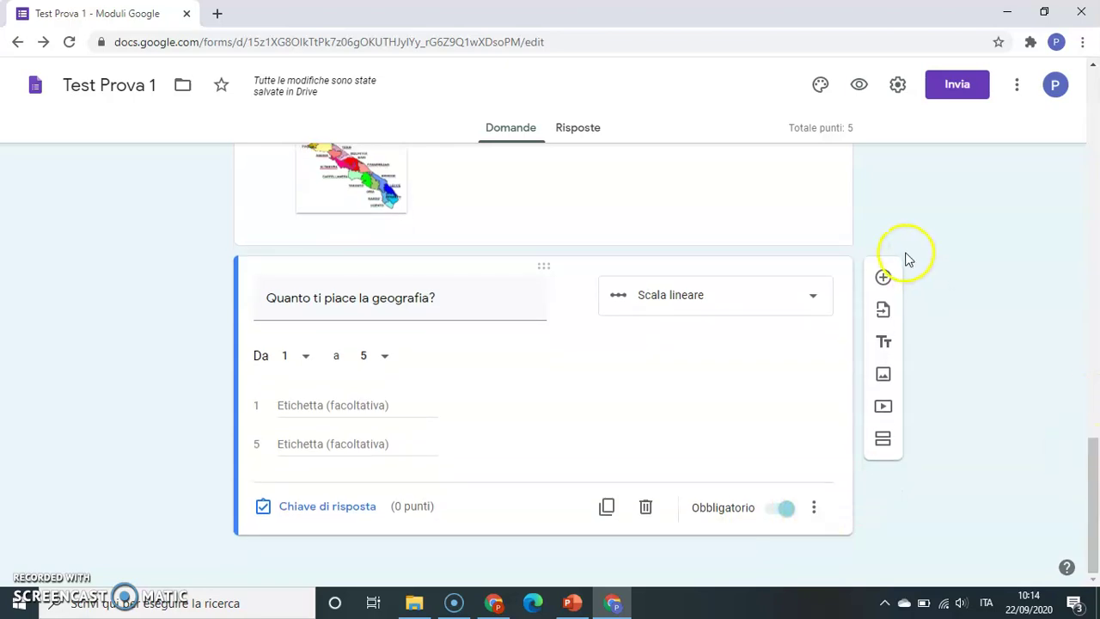
- Add a question below the geography scale and set its type to Griglia a scelta multipla
{"action": "left_click", "coordinate": [883, 277]}
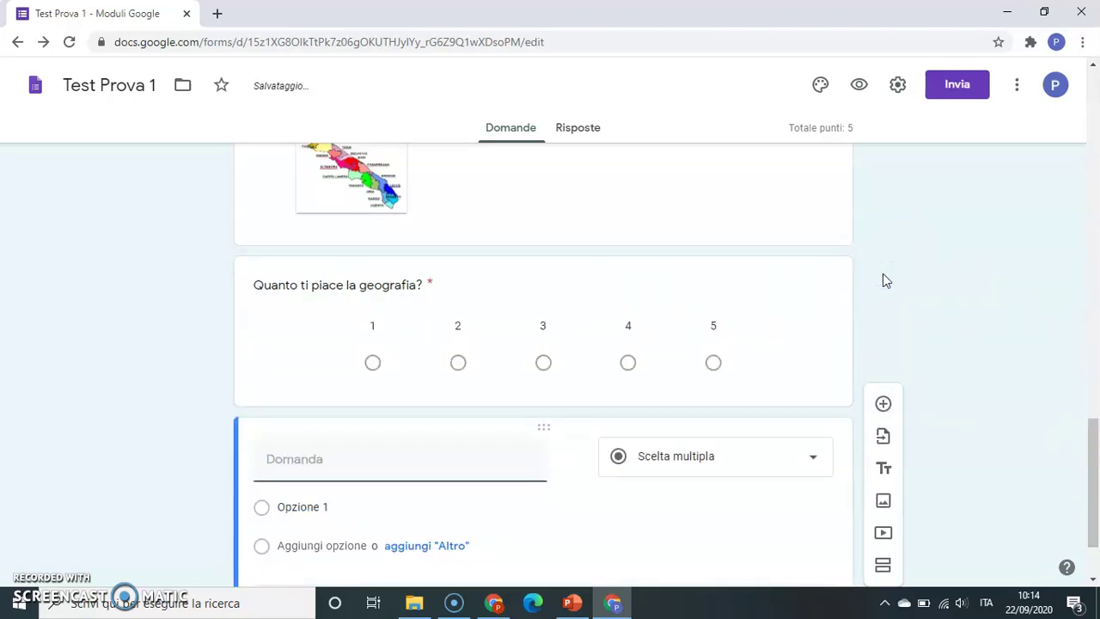
{"action": "scroll", "coordinate": [1095, 481], "scroll_direction": "down", "scroll_amount": 1}
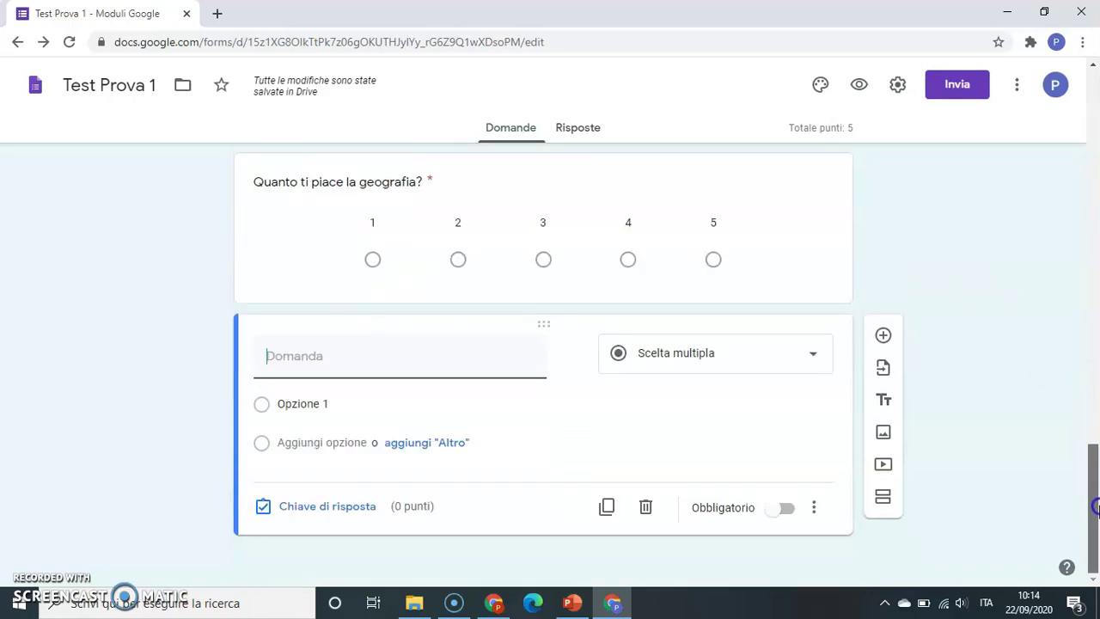
{"action": "left_click", "coordinate": [808, 359]}
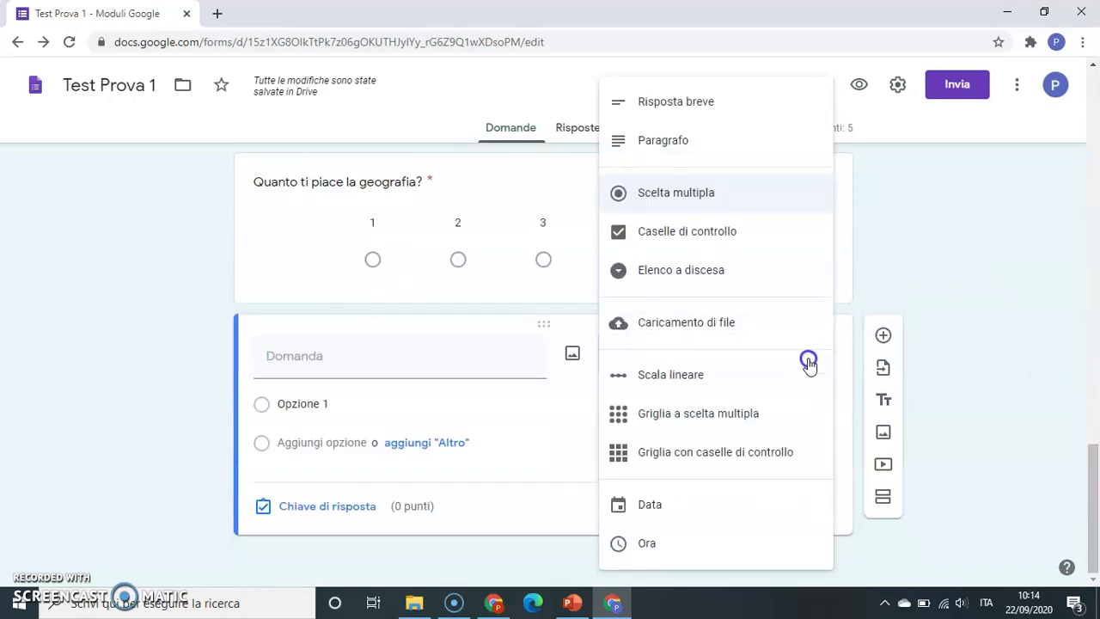
{"action": "left_click", "coordinate": [735, 412]}
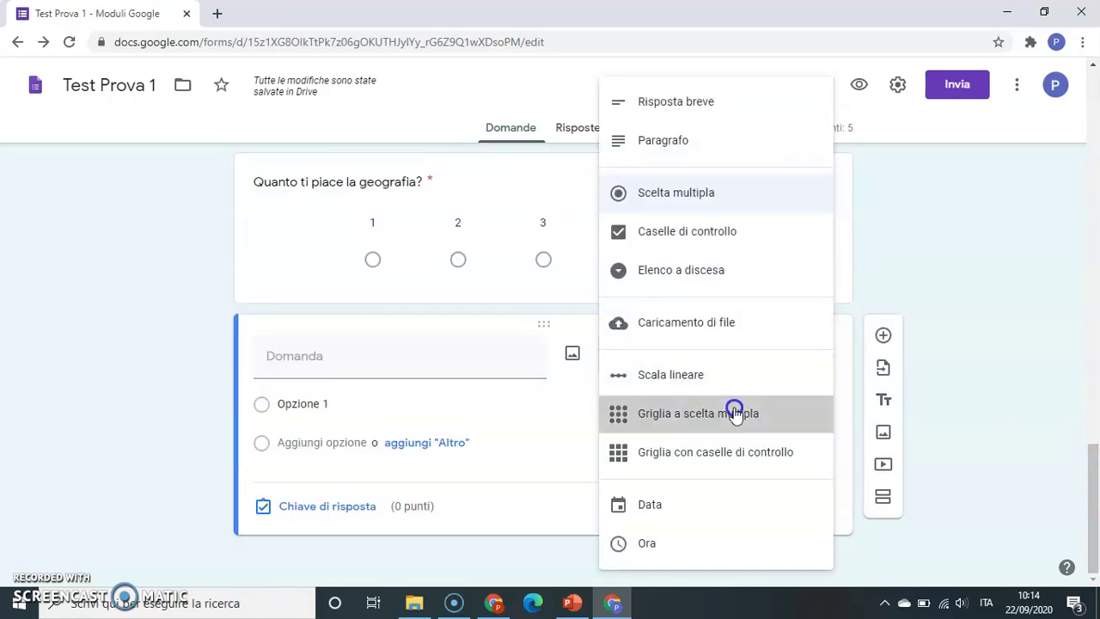
{"action": "left_click", "coordinate": [531, 373]}
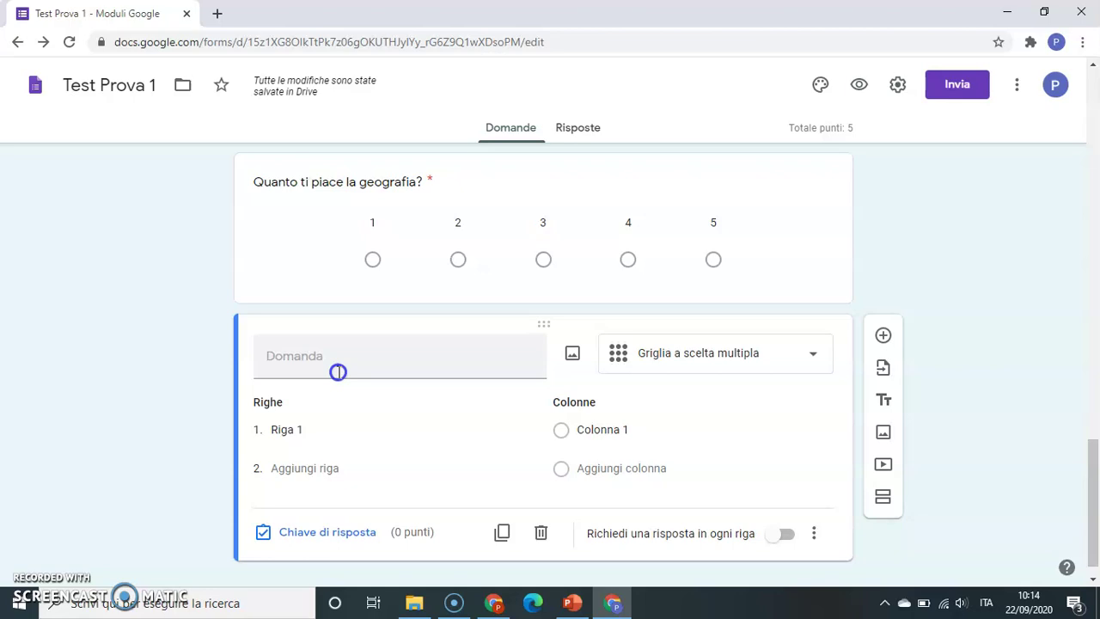
- Title the grid 'Colloca nelle diverse giornate del Decameron i temi presenti nella domanda', replacing 'prima colonna'
{"action": "left_click", "coordinate": [337, 372]}
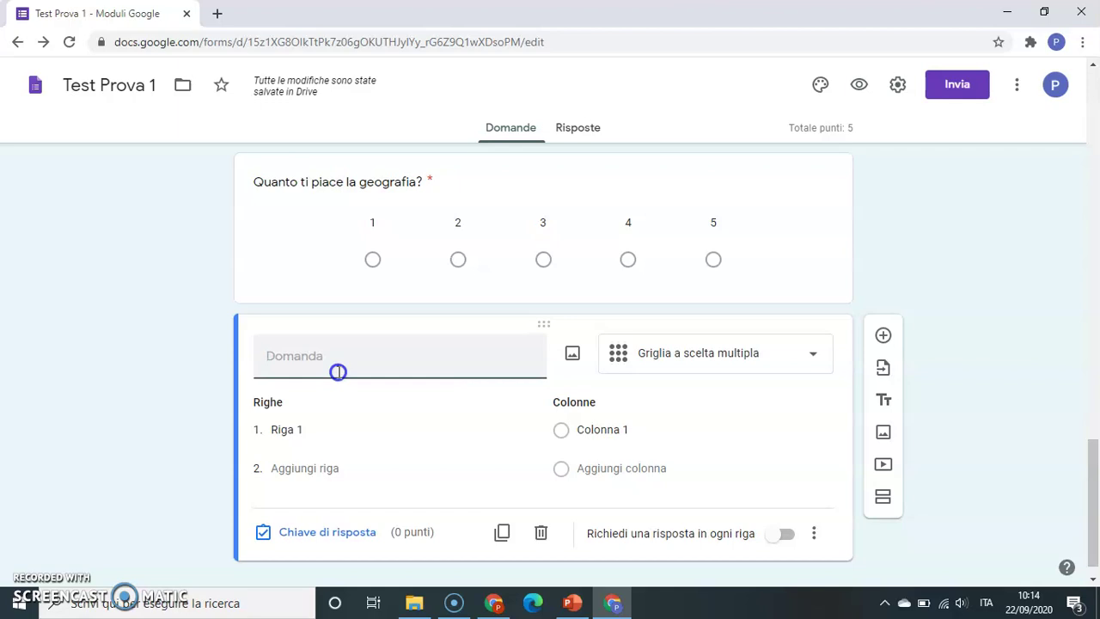
{"action": "type", "text": "Colloca"}
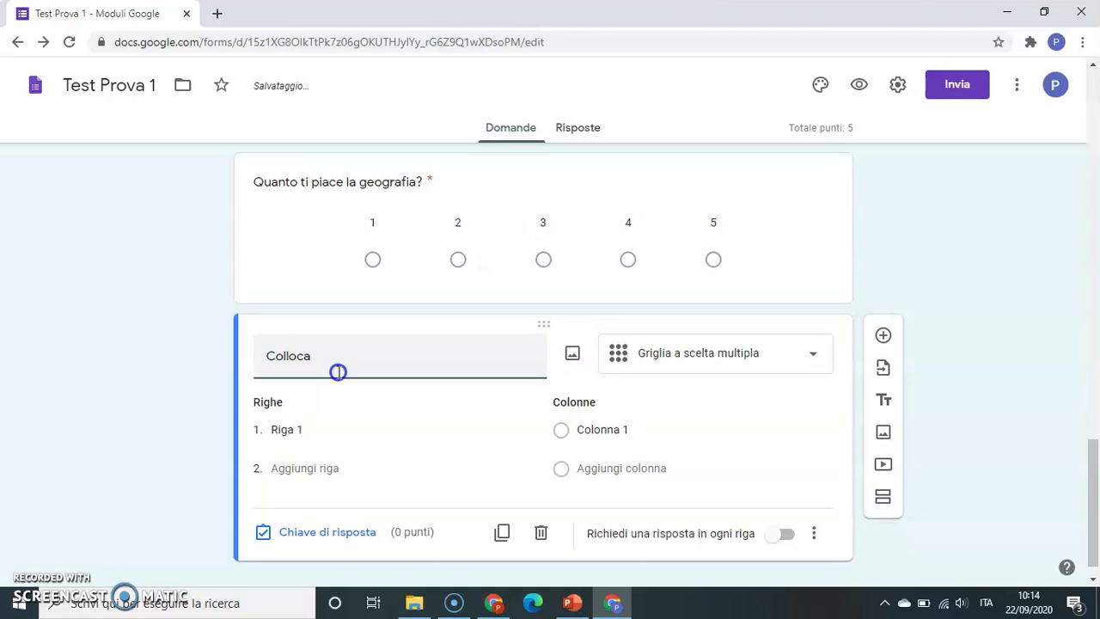
{"action": "type", "text": " nelle di"}
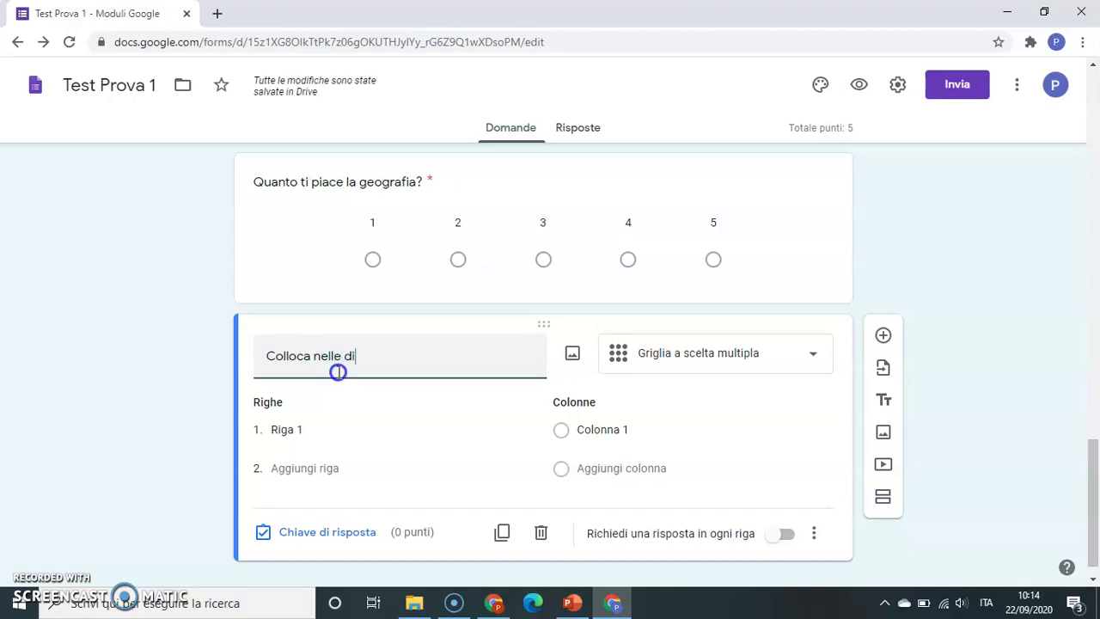
{"action": "type", "text": "verse gior"}
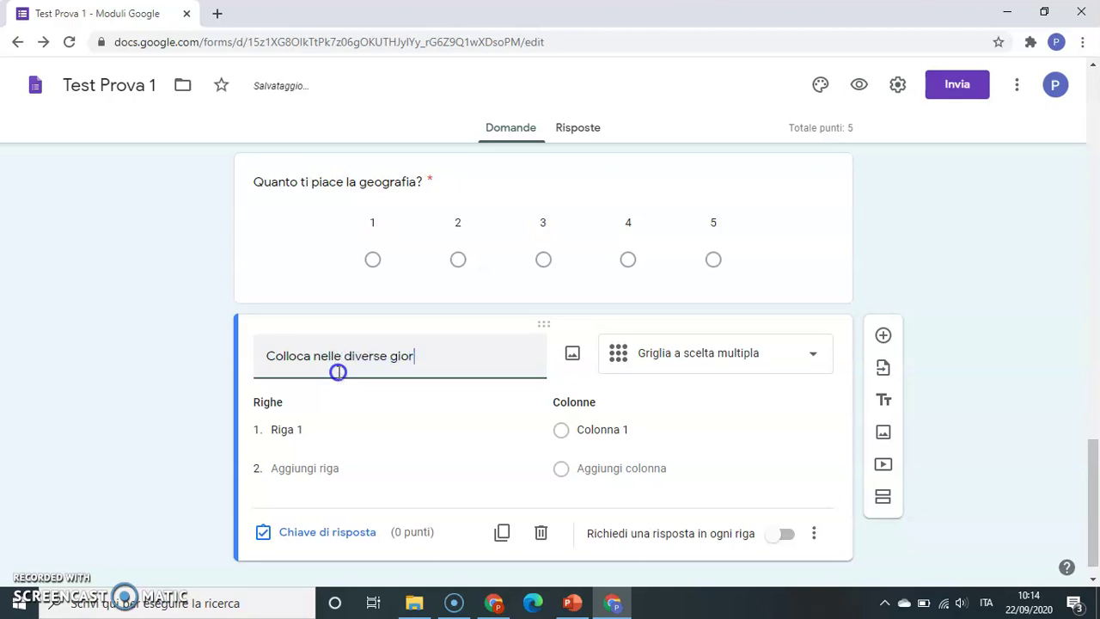
{"action": "type", "text": "nate del De"}
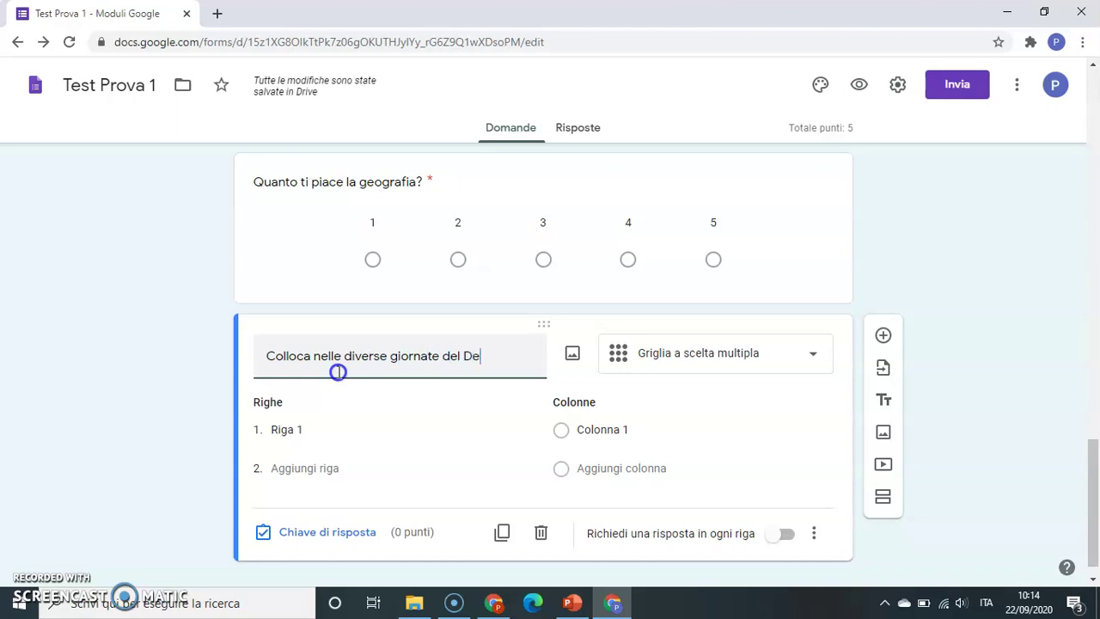
{"action": "type", "text": "cameron "}
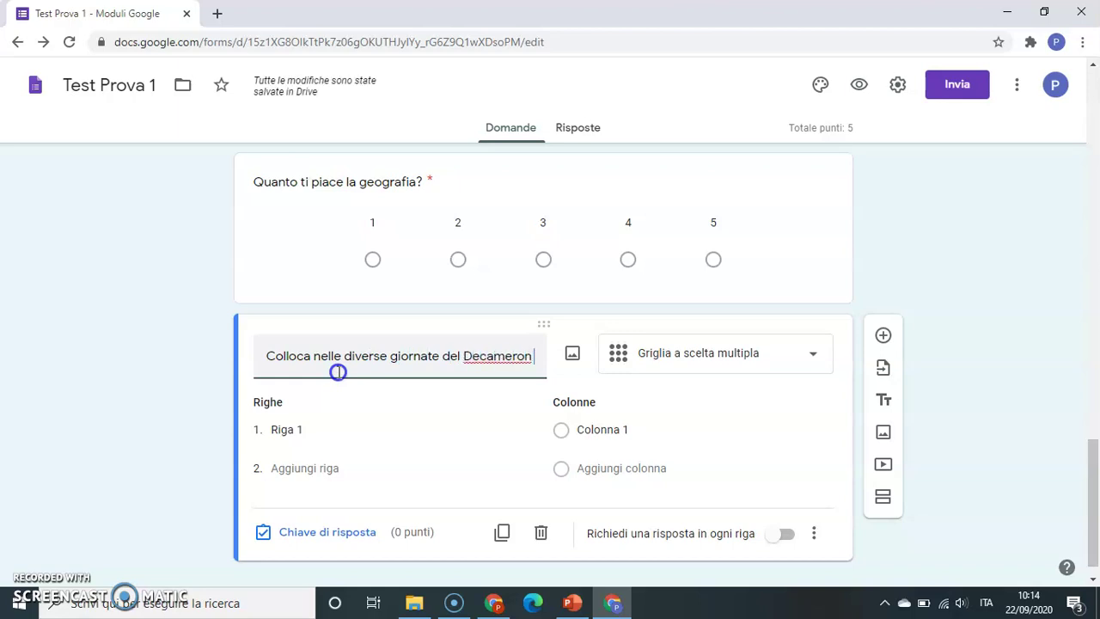
{"action": "type", "text": "i temi"}
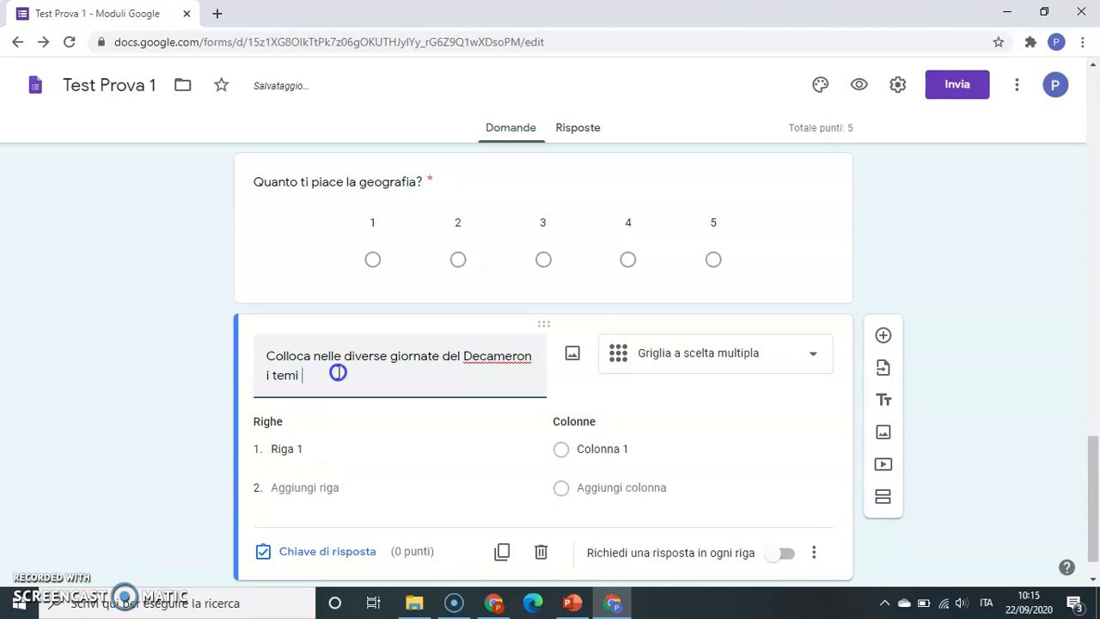
{"action": "type", "text": " presenti nella prima colonna"}
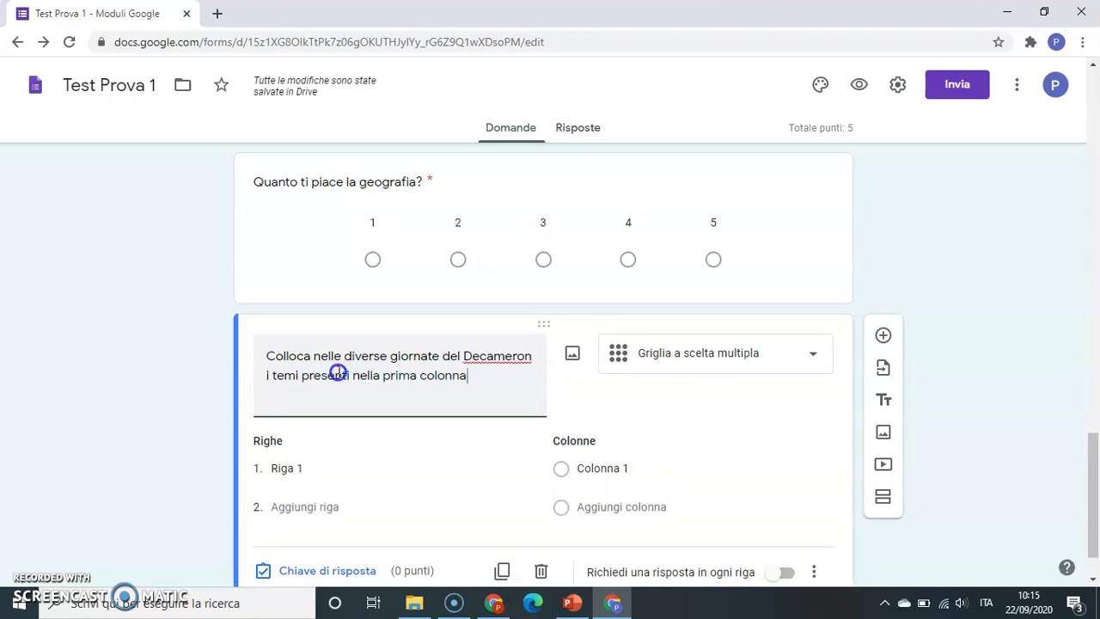
{"action": "left_click", "coordinate": [303, 468]}
{"action": "left_click", "coordinate": [303, 468]}
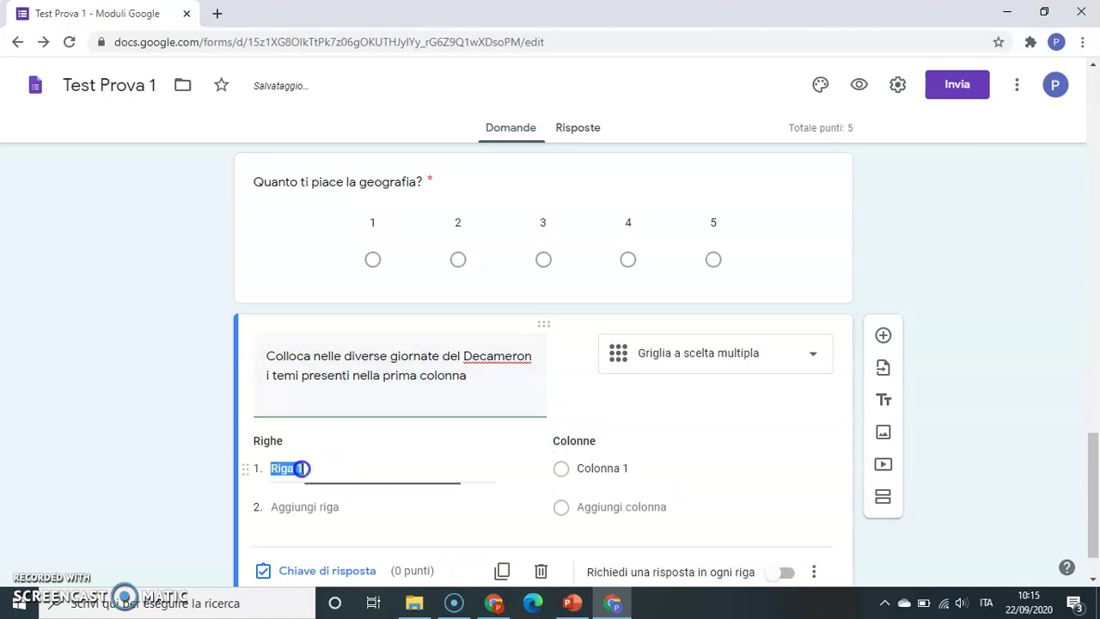
{"action": "left_click", "coordinate": [481, 382]}
{"action": "left_click", "coordinate": [482, 378]}
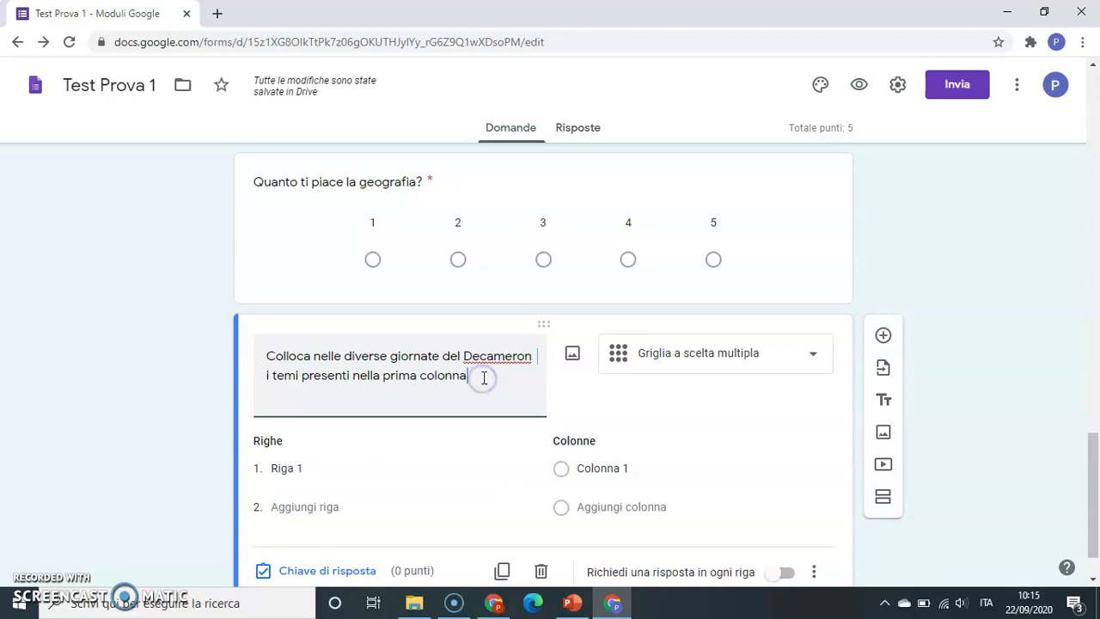
{"action": "key", "text": "BackSpace"}
{"action": "key", "text": "BackSpace"}
{"action": "key", "text": "BackSpace"}
{"action": "key", "text": "BackSpace"}
{"action": "key", "text": "BackSpace"}
{"action": "key", "text": "BackSpace"}
{"action": "key", "text": "BackSpace"}
{"action": "key", "text": "BackSpace"}
{"action": "key", "text": "BackSpace"}
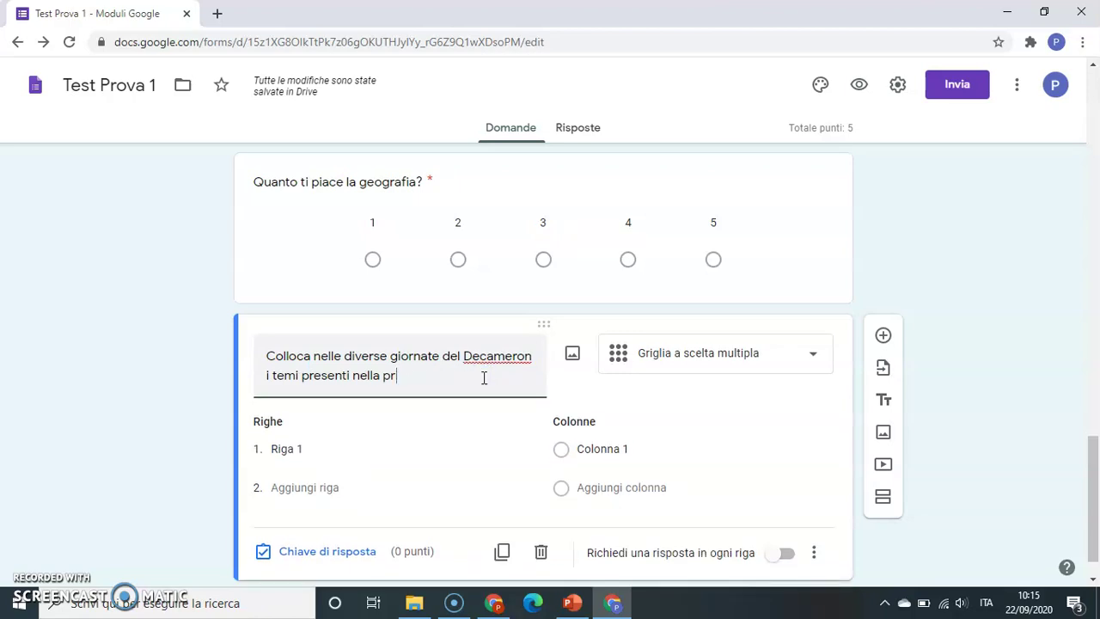
{"action": "type", "text": "domanda"}
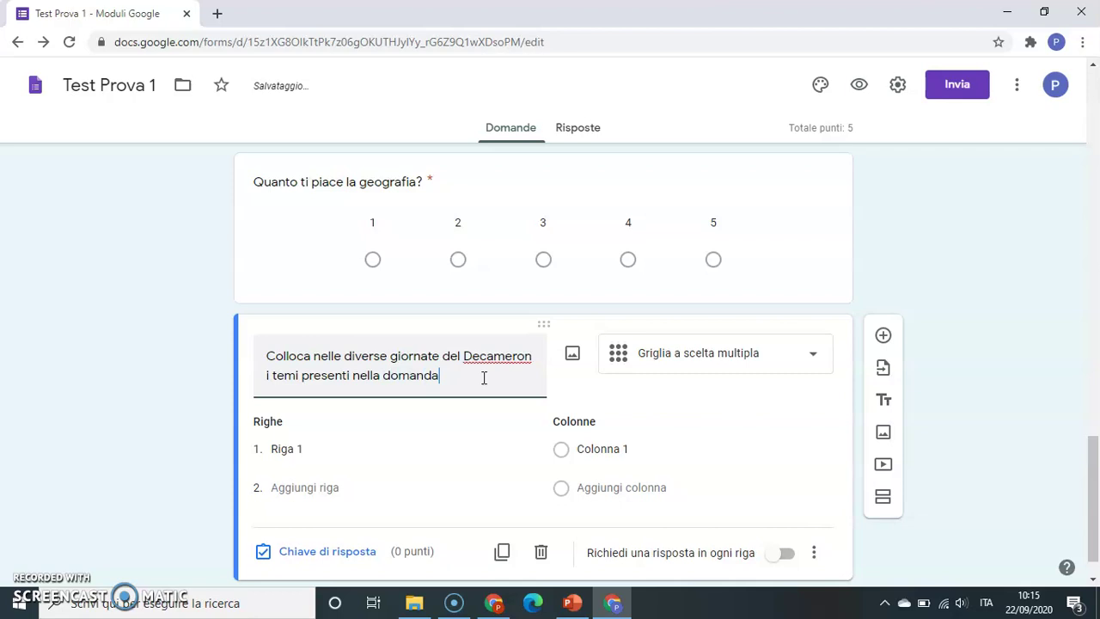
{"action": "left_click", "coordinate": [394, 442]}
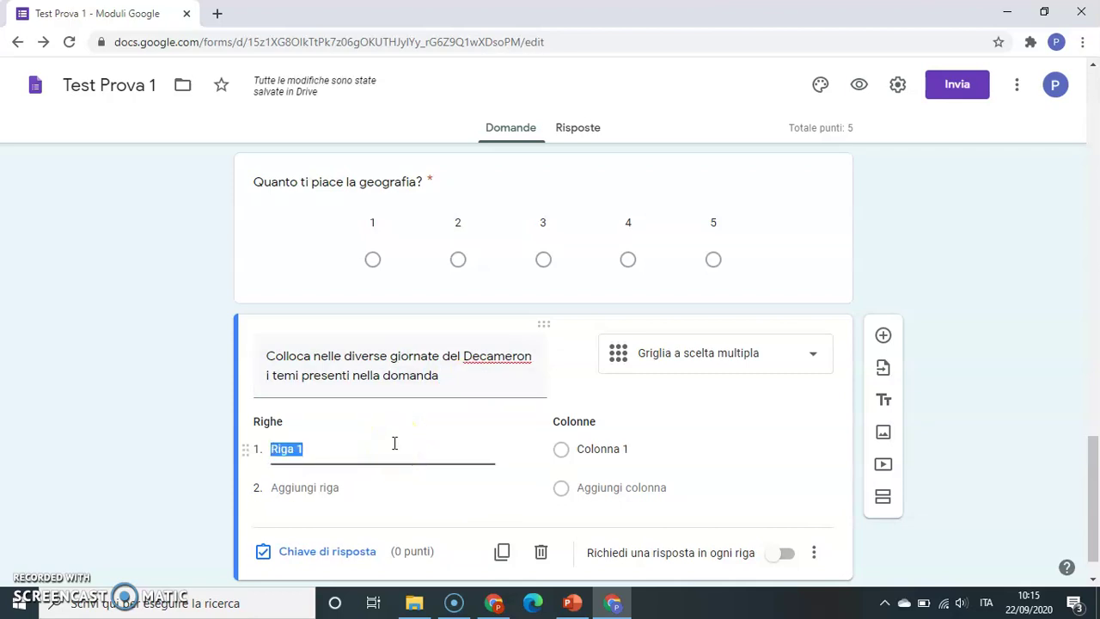
- Name the grid rows Terza giornata, Quarta giornata and Settima giornata
{"action": "type", "text": "Terza giornt"}
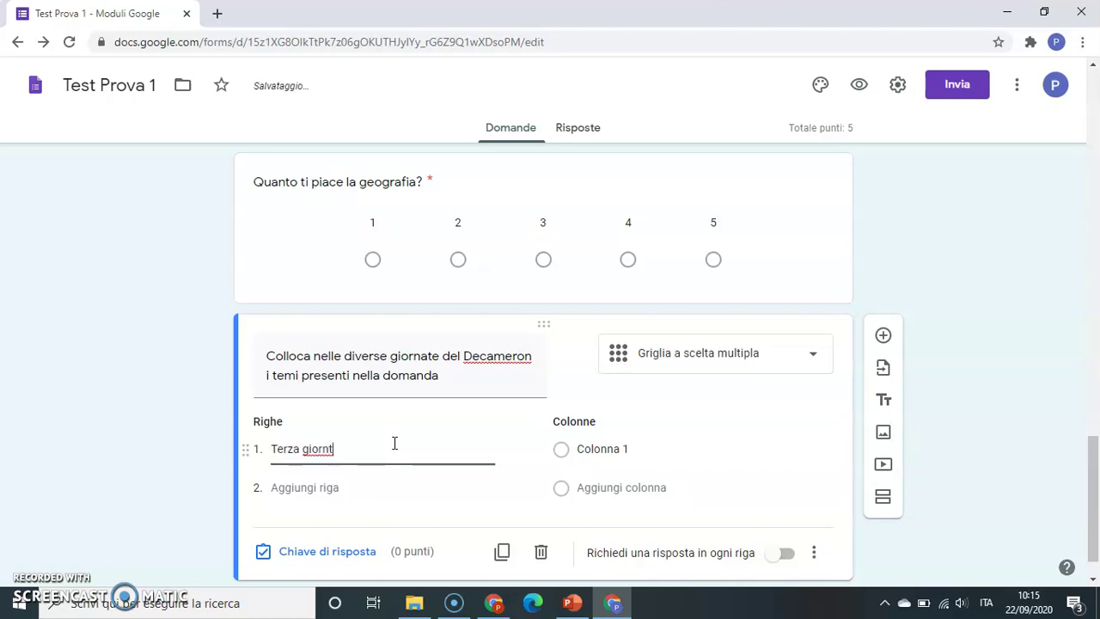
{"action": "key", "text": "BackSpace"}
{"action": "type", "text": "ata"}
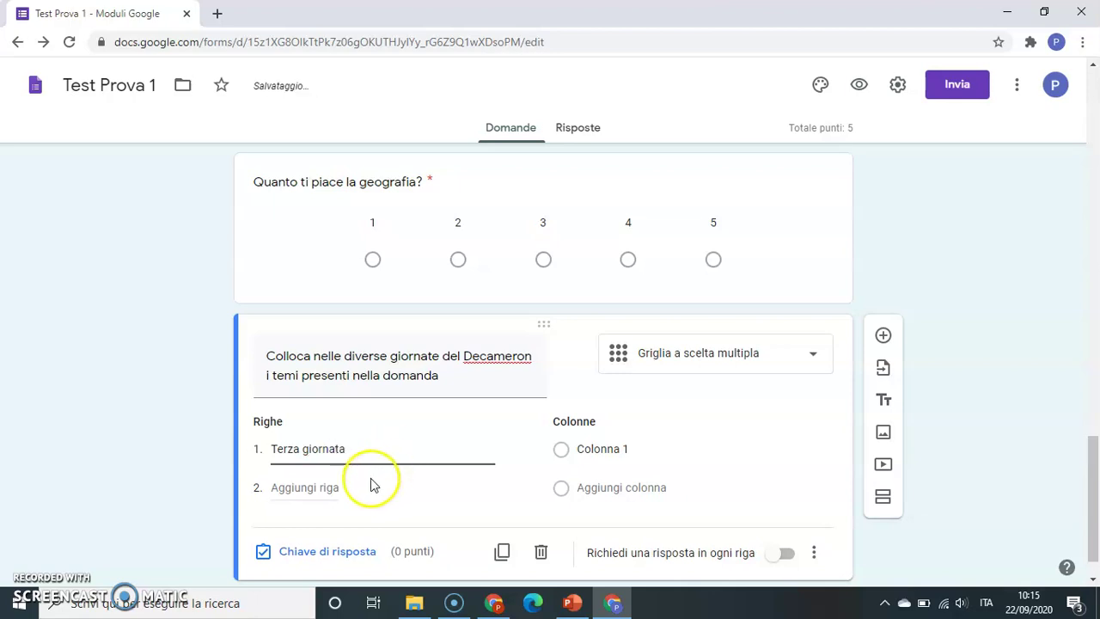
{"action": "left_click", "coordinate": [334, 494]}
{"action": "type", "text": "Quarta "}
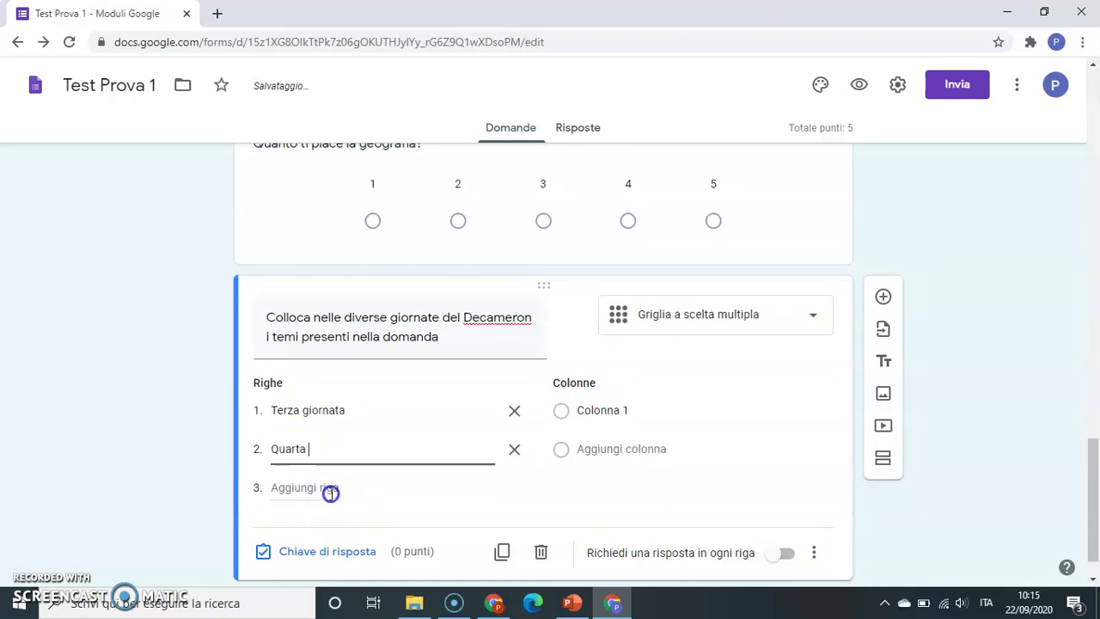
{"action": "type", "text": "giornata"}
{"action": "left_click", "coordinate": [331, 494]}
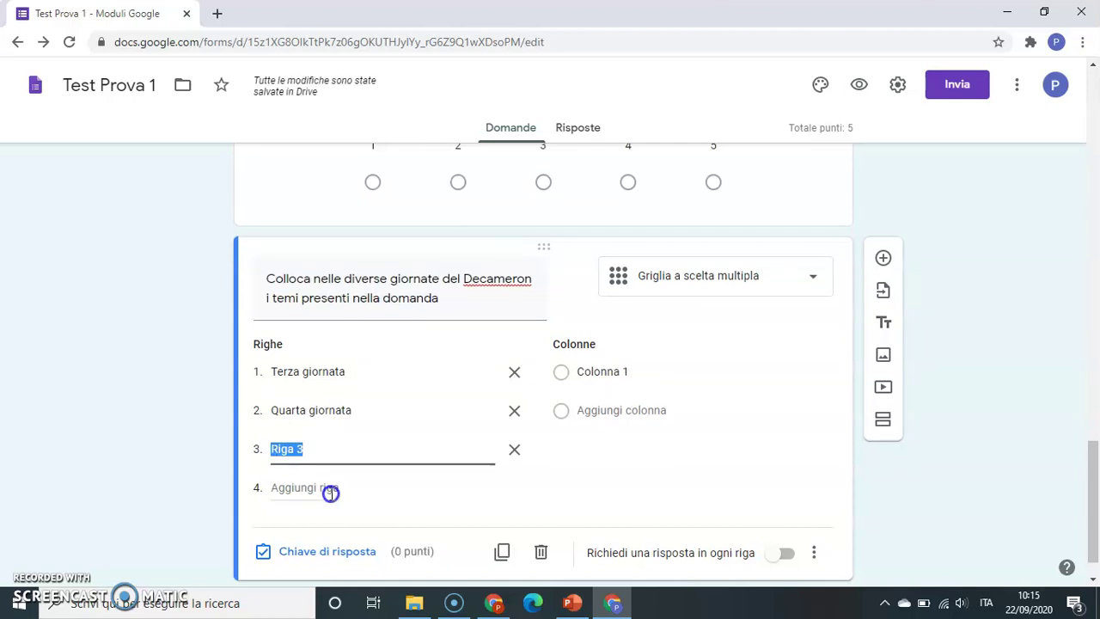
{"action": "type", "text": "Settima"}
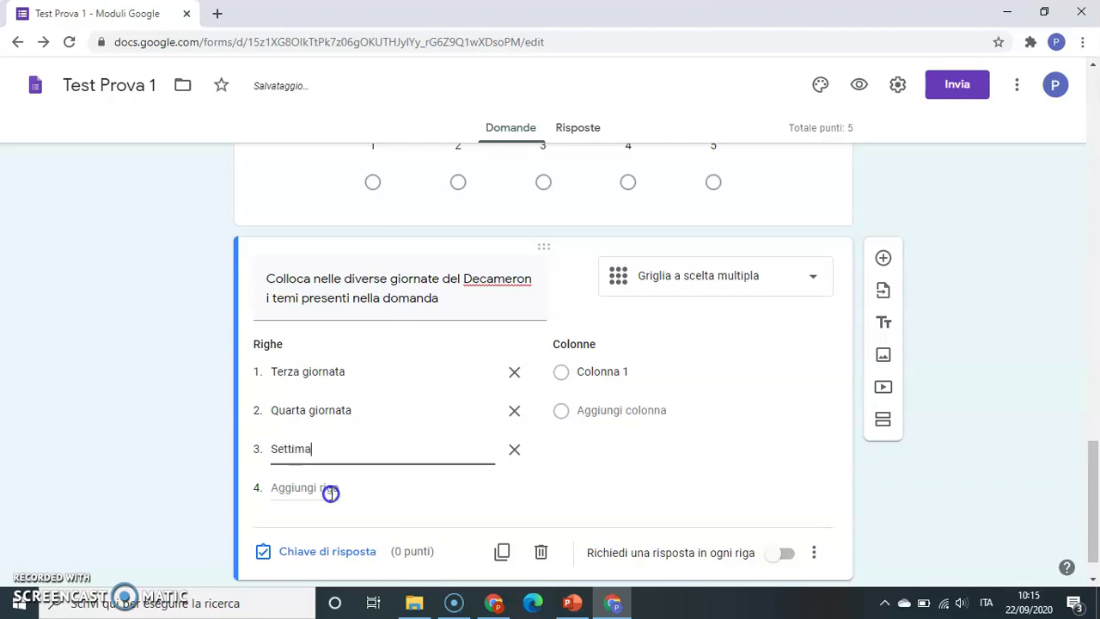
{"action": "type", "text": " giornata"}
- Name the grid columns Industria, Amore and Beffa
{"action": "left_click", "coordinate": [604, 371]}
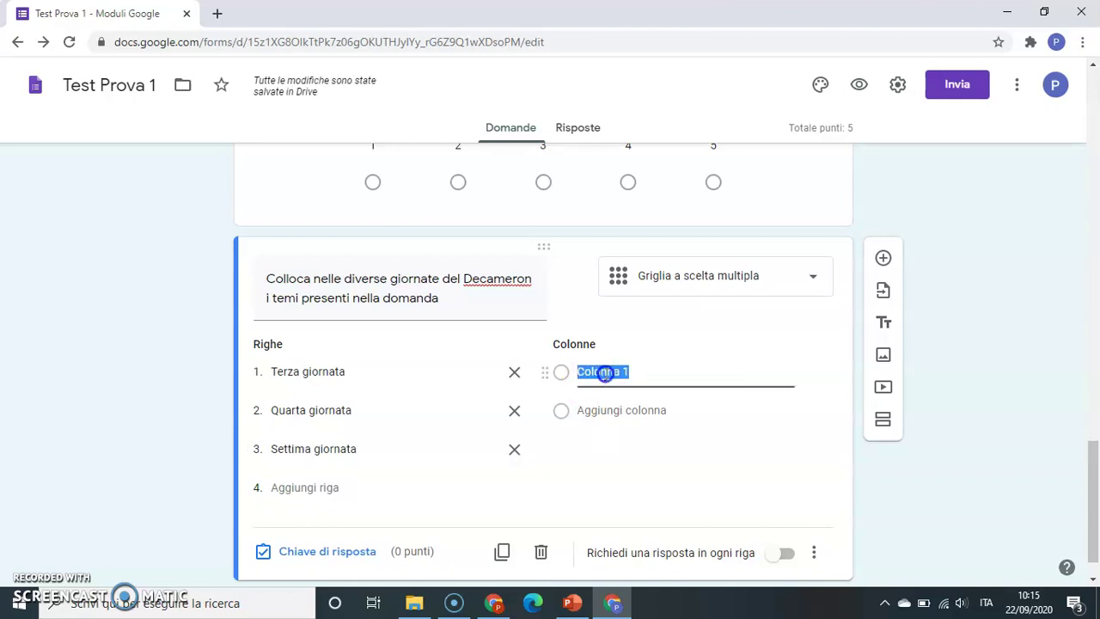
{"action": "type", "text": "Industria"}
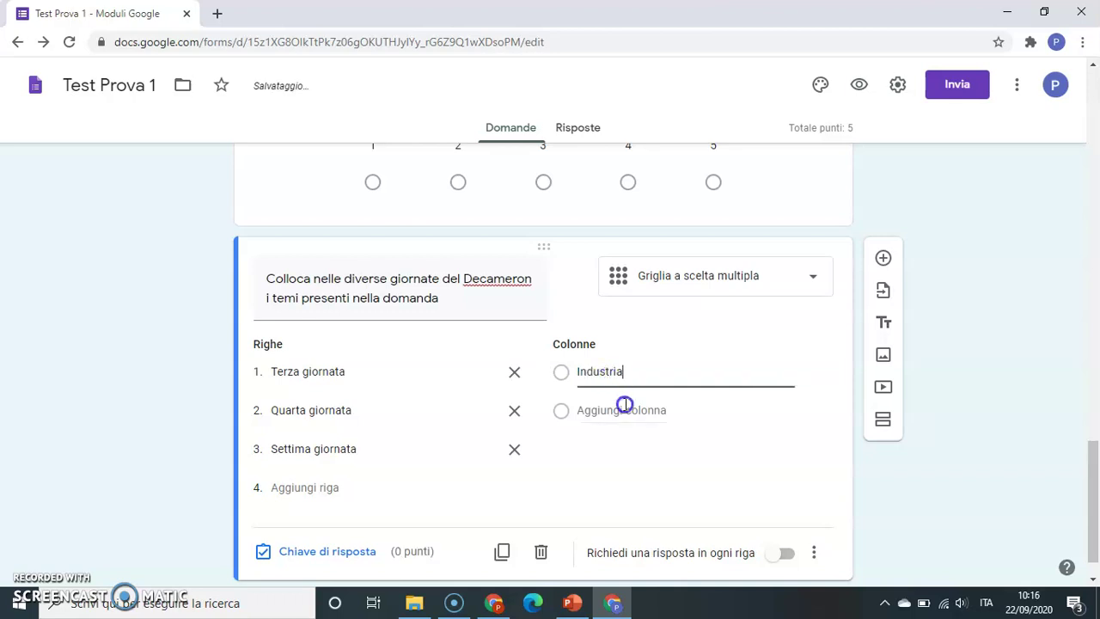
{"action": "left_click", "coordinate": [625, 403]}
{"action": "type", "text": "Amore"}
{"action": "left_click", "coordinate": [626, 409]}
{"action": "type", "text": "Beg"}
{"action": "key", "text": "BackSpace"}
{"action": "type", "text": "ffa"}
{"action": "left_click", "coordinate": [535, 447]}
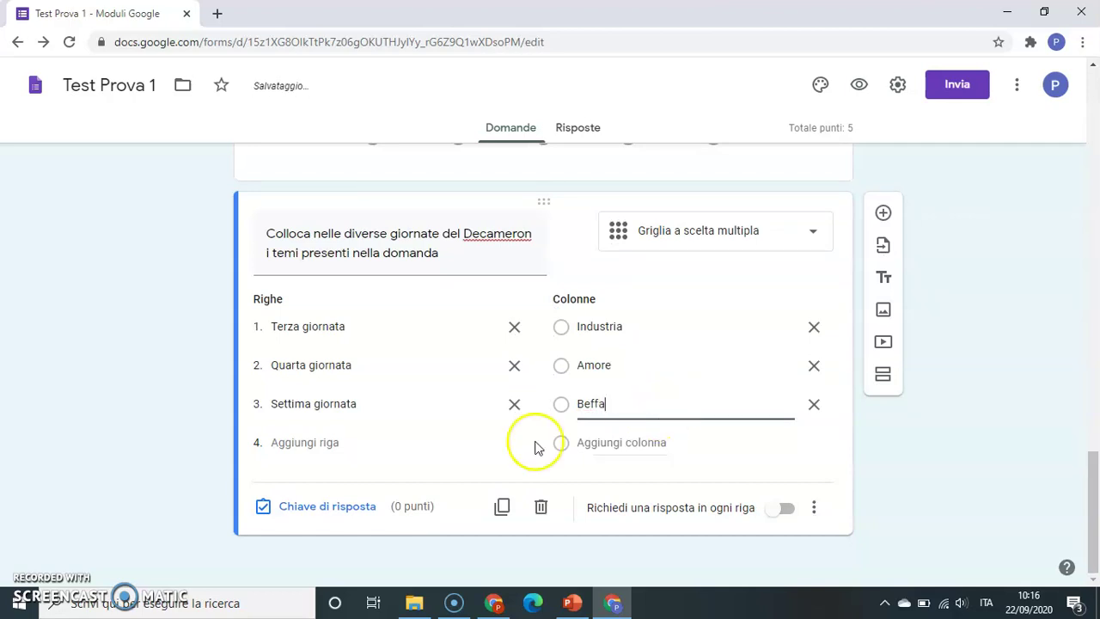
- In the answer key, mark Industria for Terza, Amore for Quarta, Beffa for Settima giornata; worth 3 points
{"action": "left_click", "coordinate": [332, 509]}
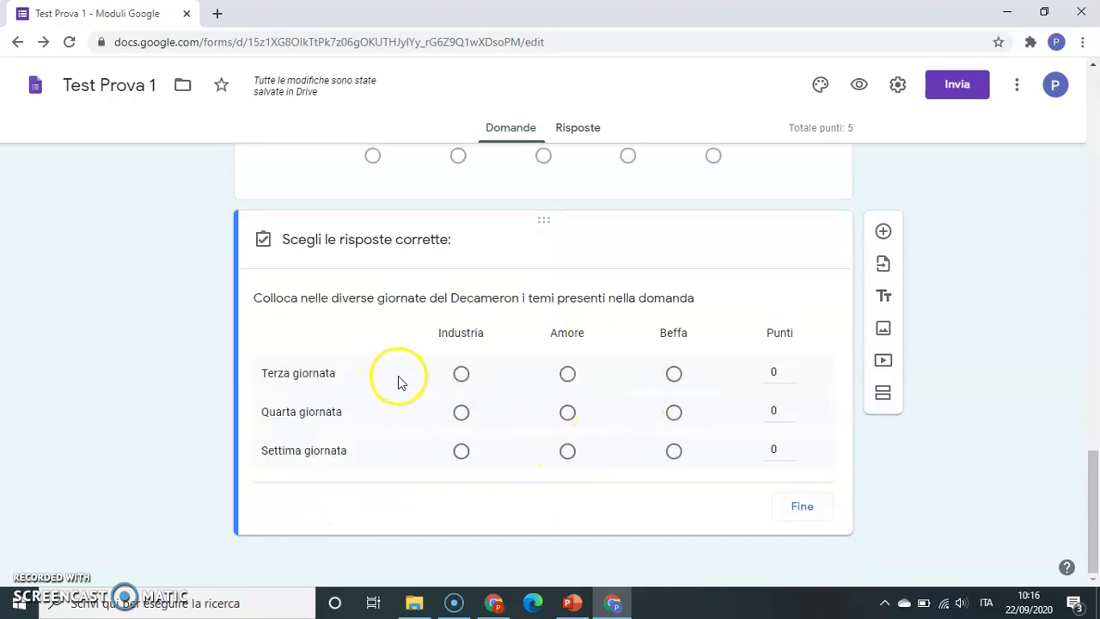
{"action": "left_click", "coordinate": [567, 376]}
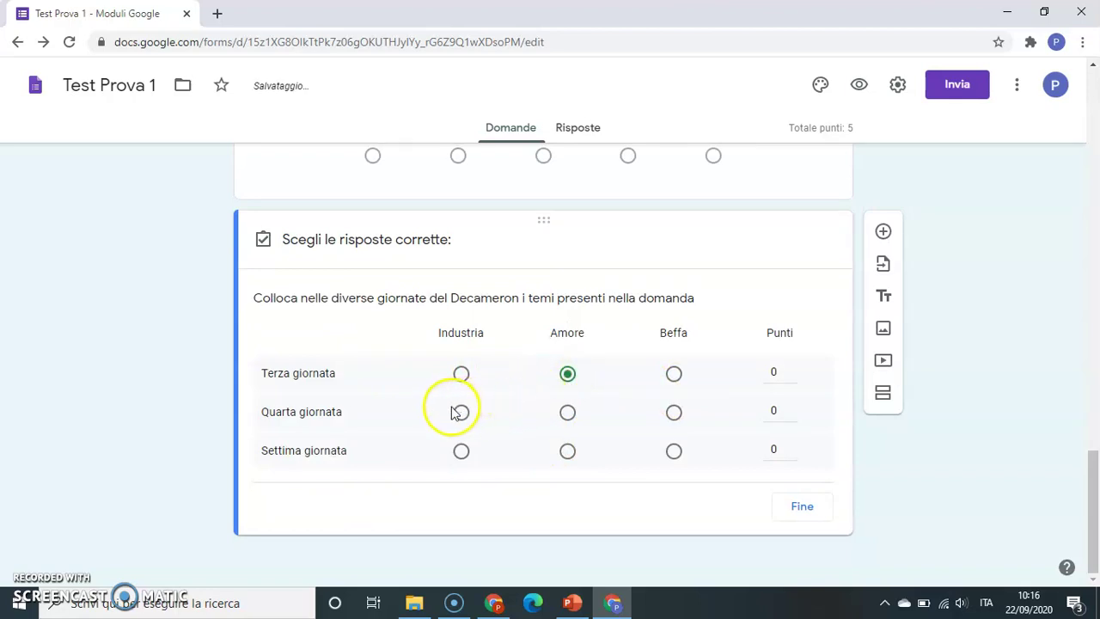
{"action": "left_click", "coordinate": [568, 413]}
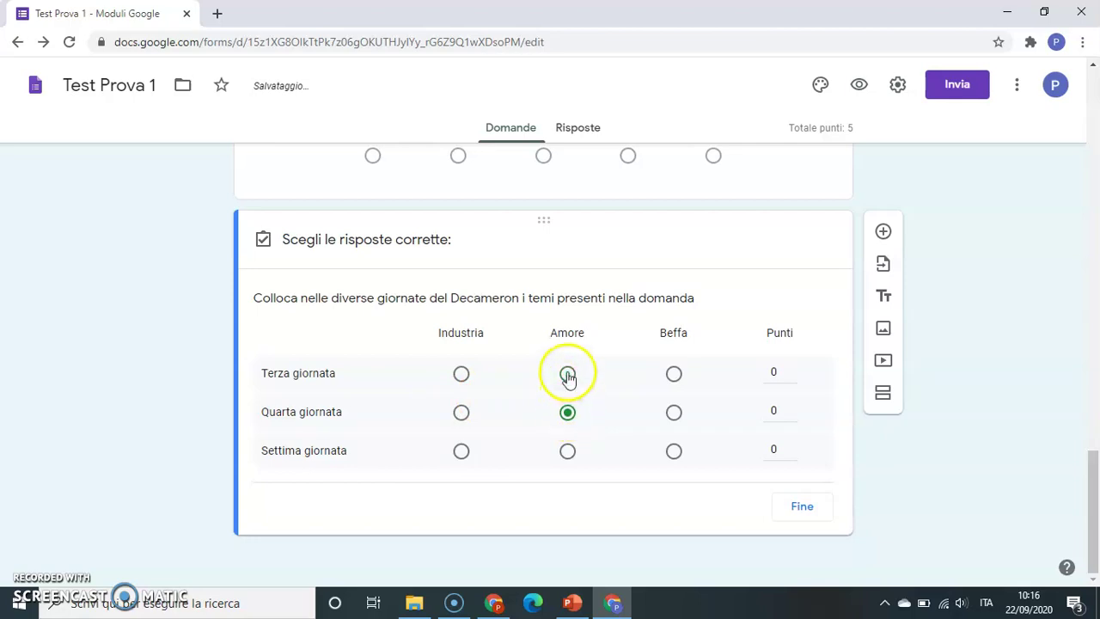
{"action": "left_click", "coordinate": [462, 375]}
{"action": "left_click", "coordinate": [675, 453]}
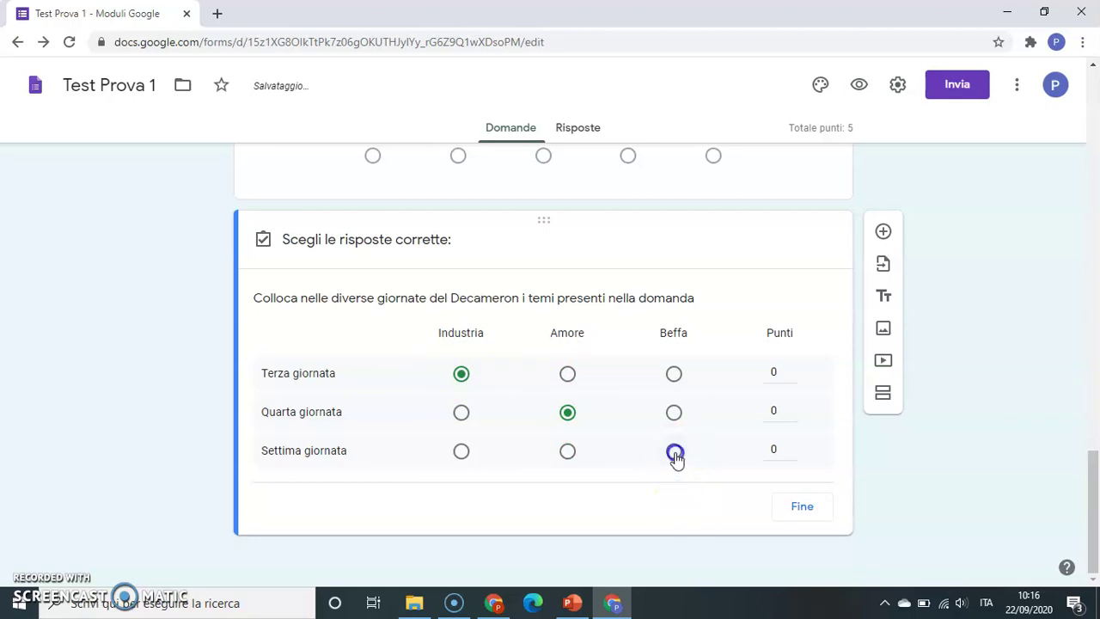
{"action": "double_click", "coordinate": [792, 368]}
{"action": "left_click", "coordinate": [792, 368]}
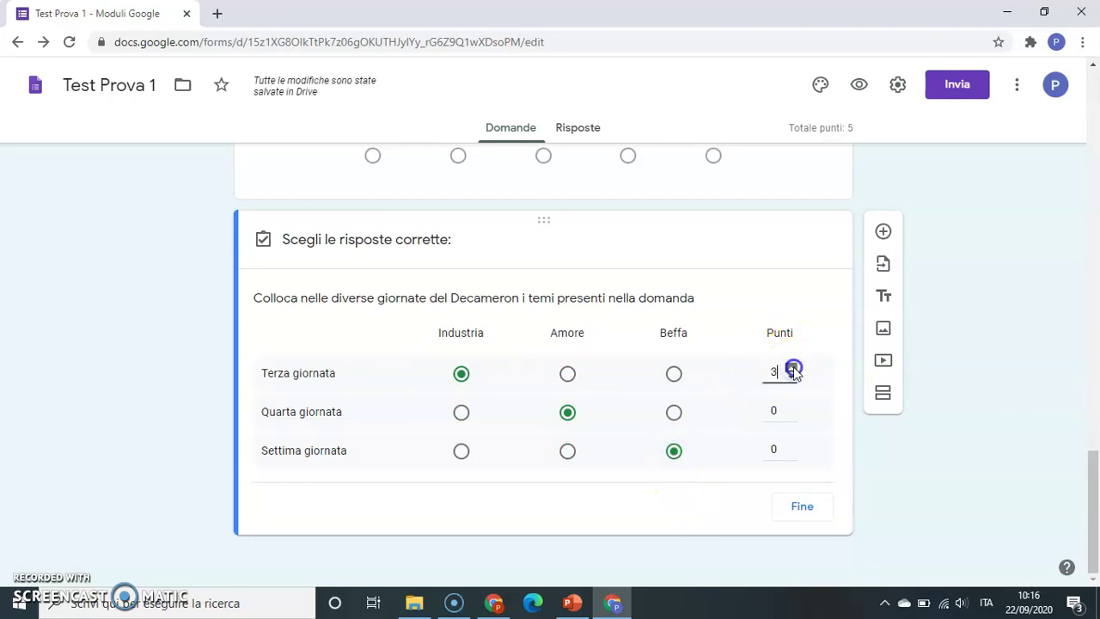
{"action": "left_click", "coordinate": [805, 512]}
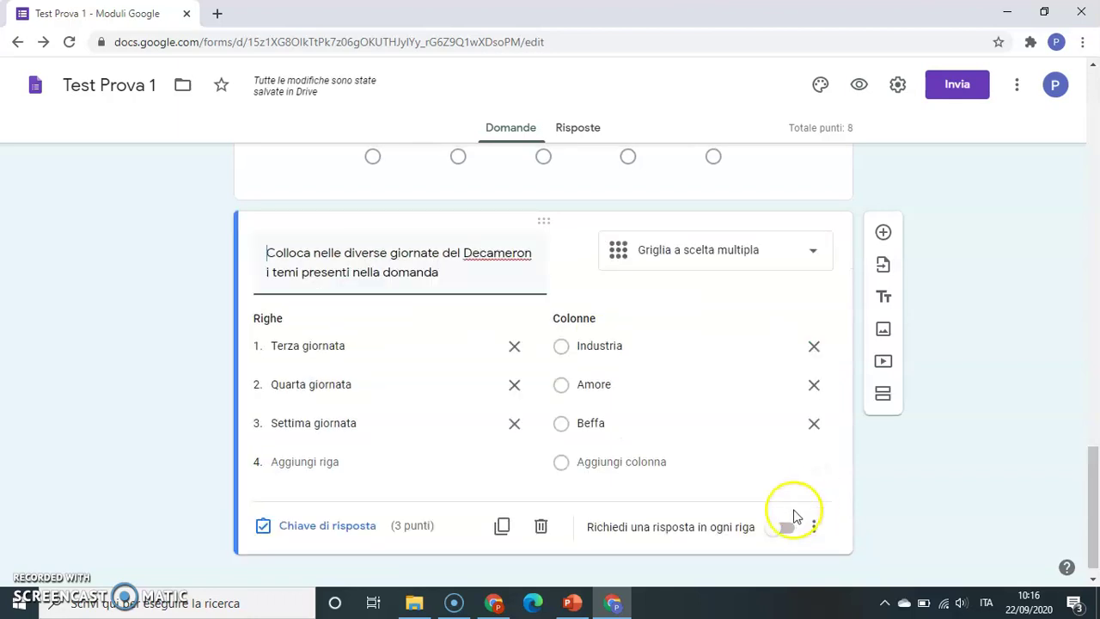
- Require a response in every grid row, preview the quiz, then return to the editor
{"action": "left_click", "coordinate": [786, 528]}
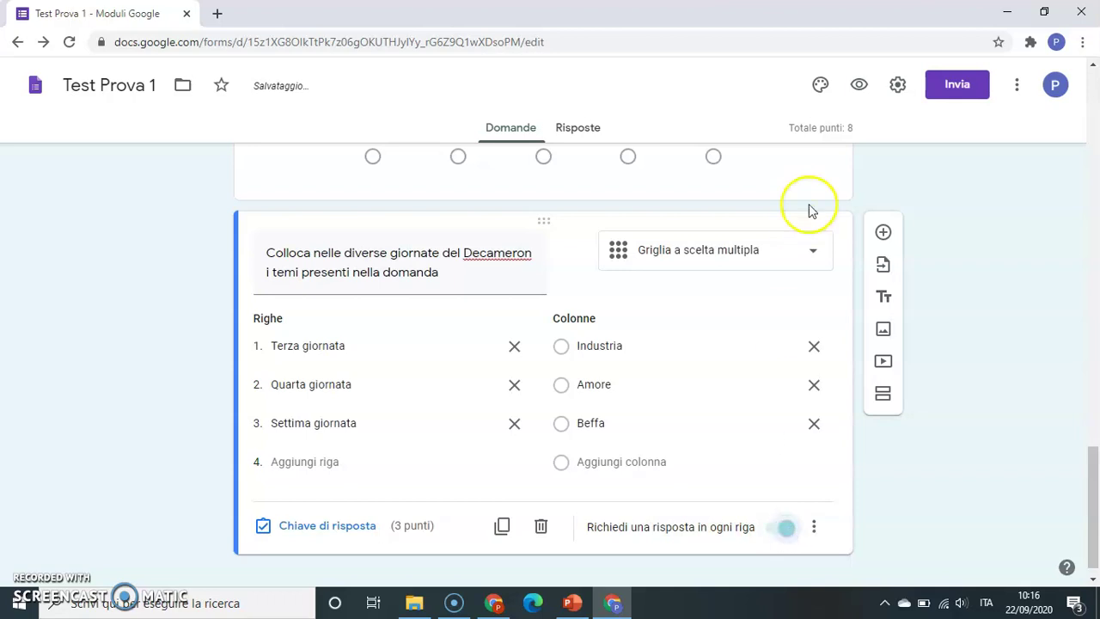
{"action": "left_click", "coordinate": [859, 87]}
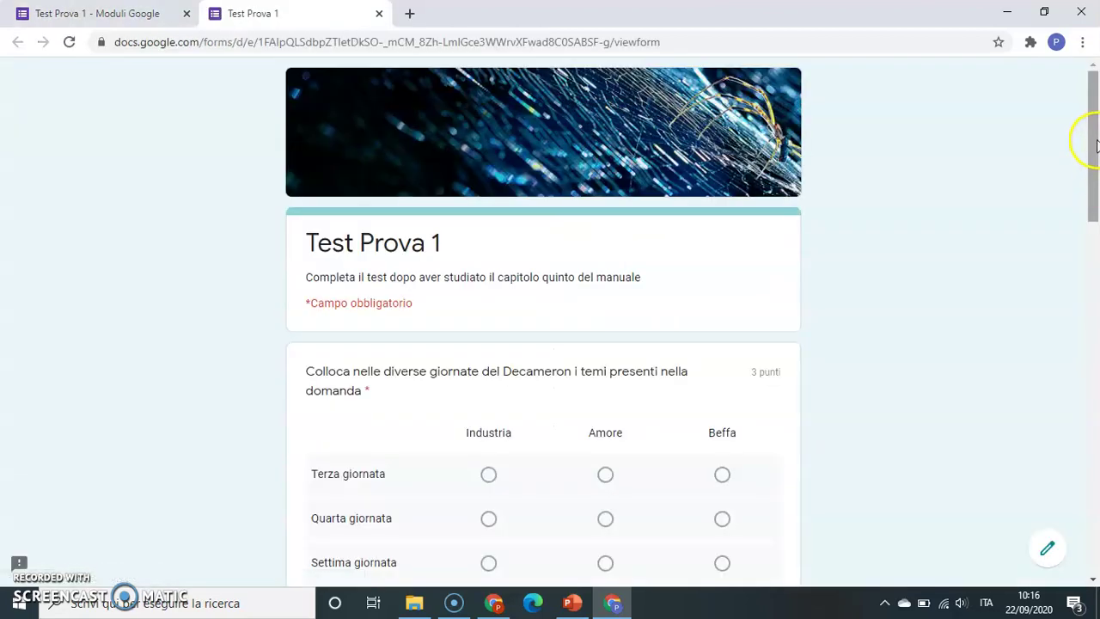
{"action": "left_click_drag", "start_coordinate": [1096, 146], "coordinate": [1083, 140]}
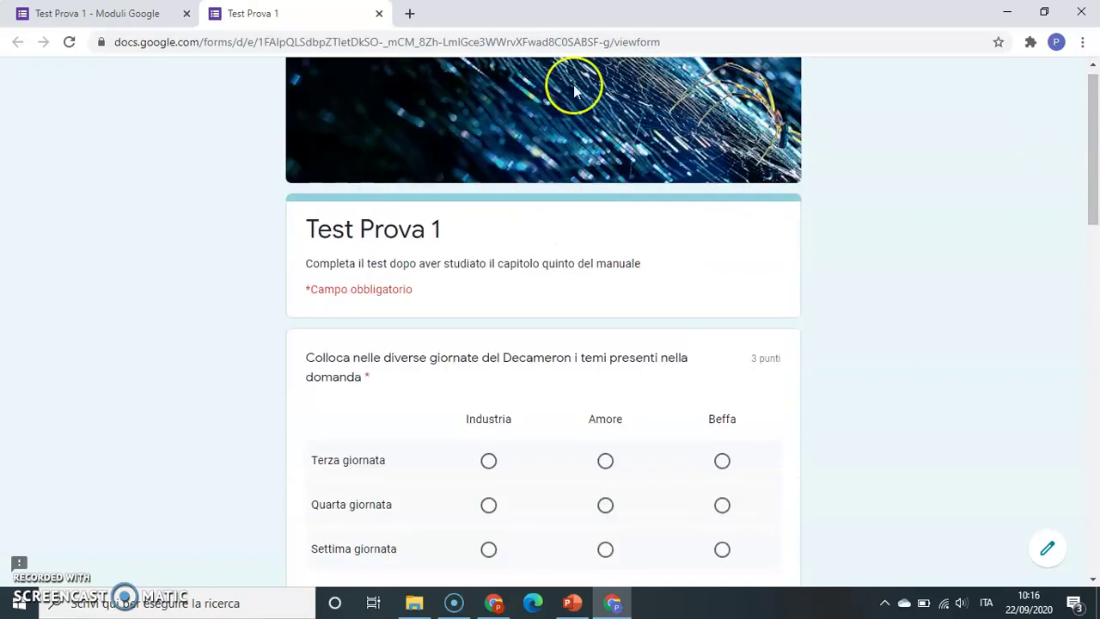
{"action": "left_click", "coordinate": [378, 14]}
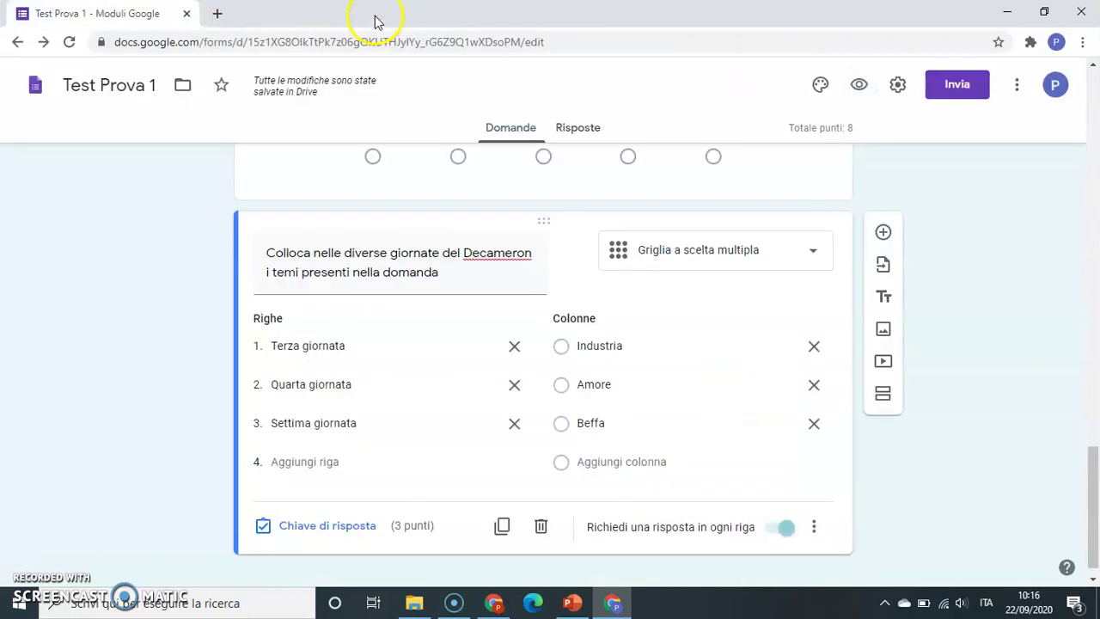
{"action": "left_click", "coordinate": [811, 257]}
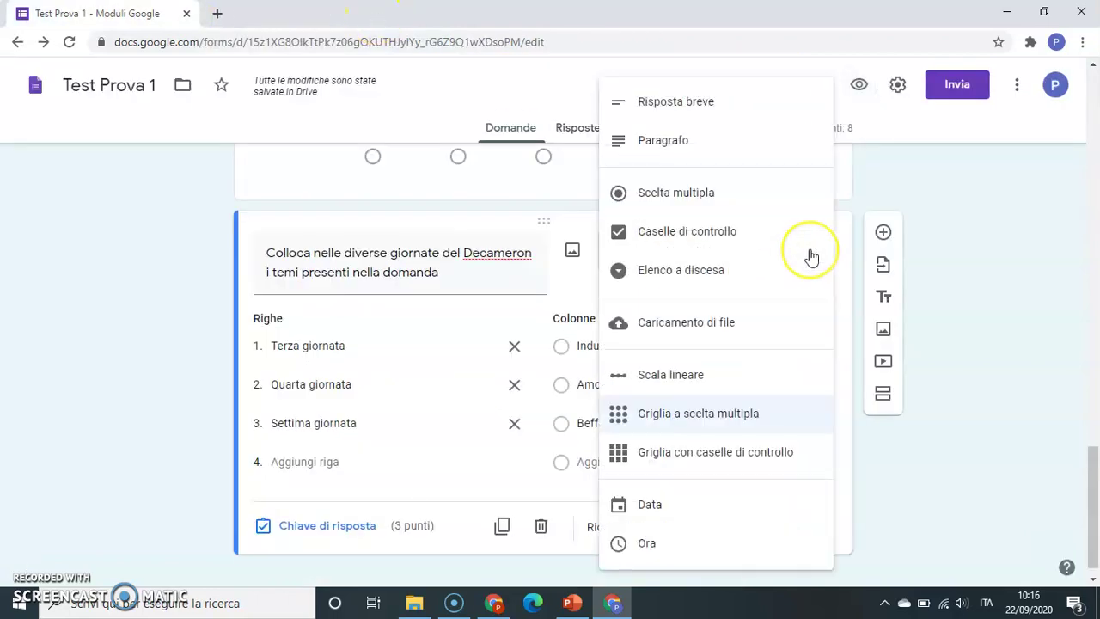
{"action": "left_click", "coordinate": [995, 300]}
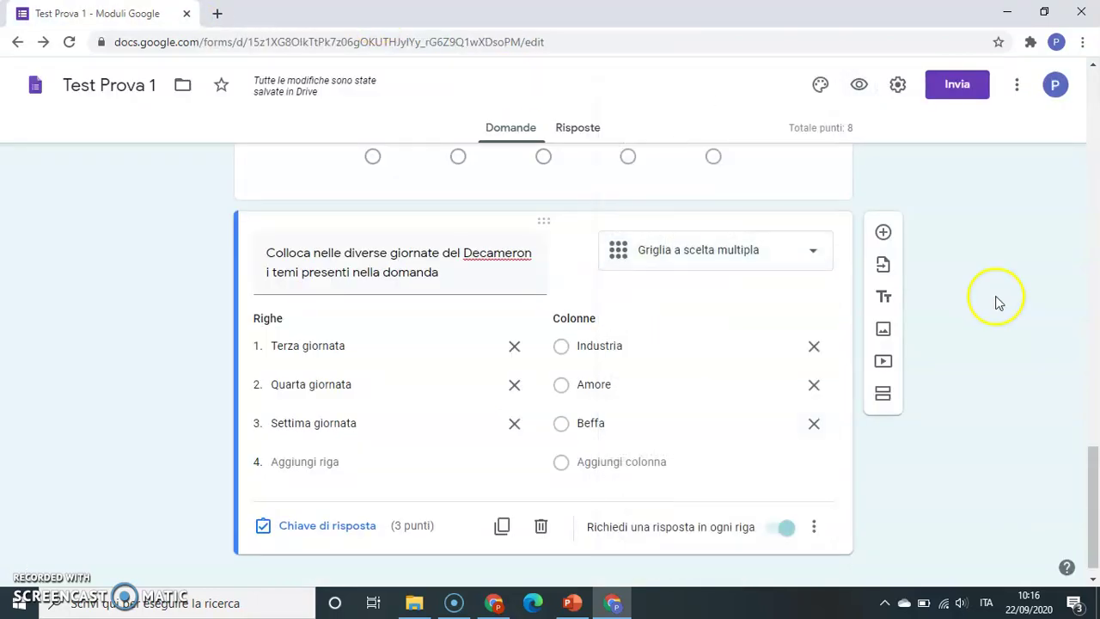
- Insert a Griglia con caselle di controllo question titled 'Quali paesaggi sono presenti nelle rispettive regioni?'
{"action": "left_click", "coordinate": [883, 231]}
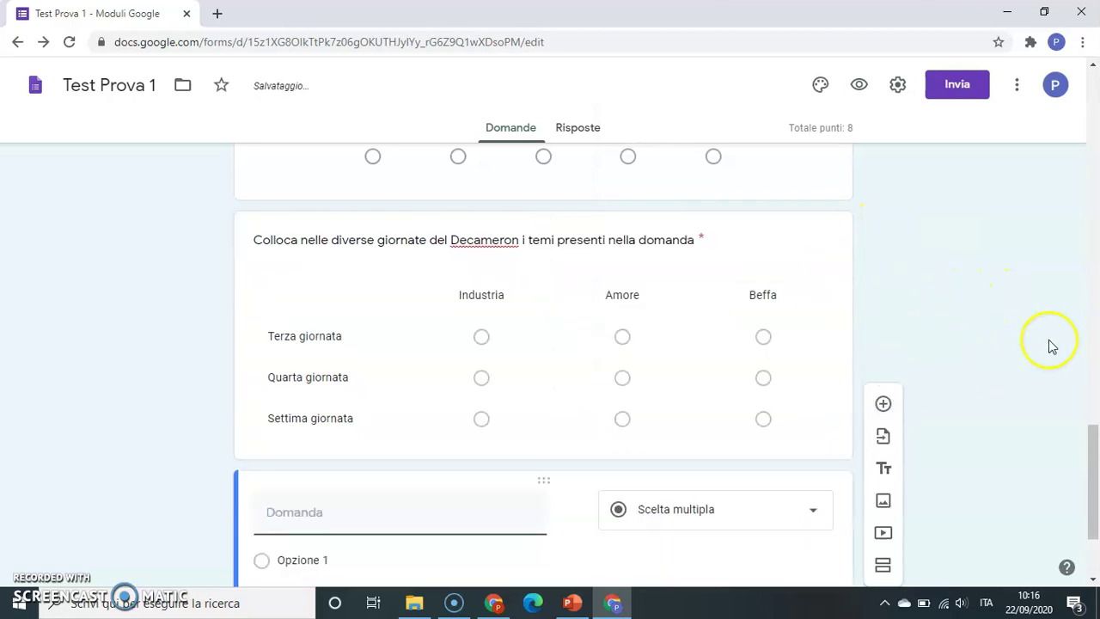
{"action": "left_click_drag", "start_coordinate": [1090, 441], "coordinate": [1085, 499]}
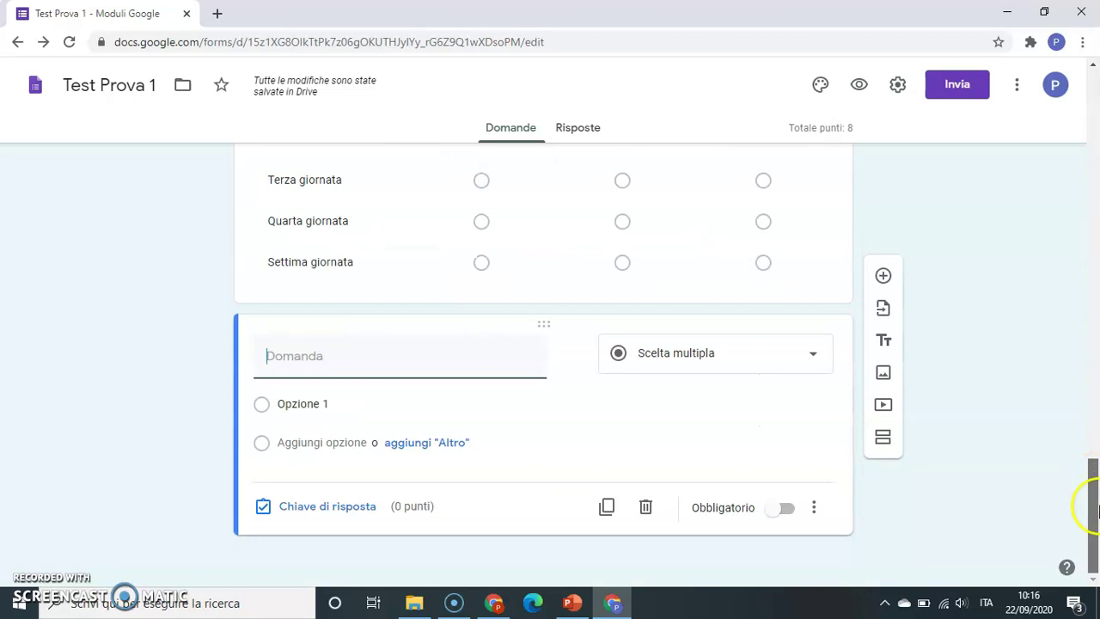
{"action": "left_click", "coordinate": [816, 354]}
{"action": "left_click", "coordinate": [749, 452]}
{"action": "left_click", "coordinate": [395, 356]}
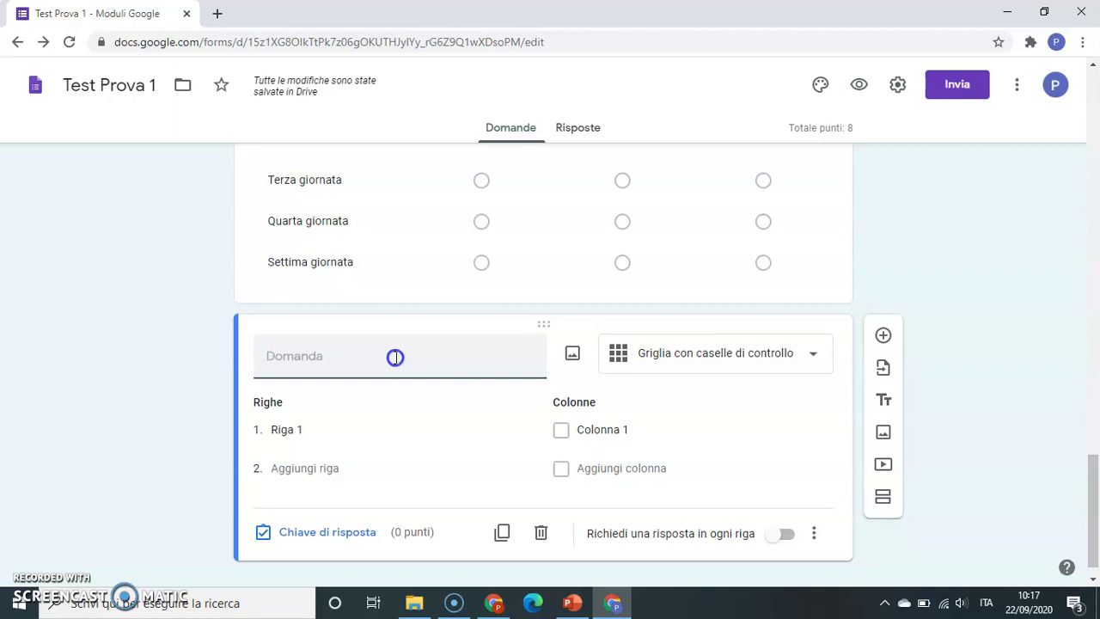
{"action": "type", "text": "Quali p"}
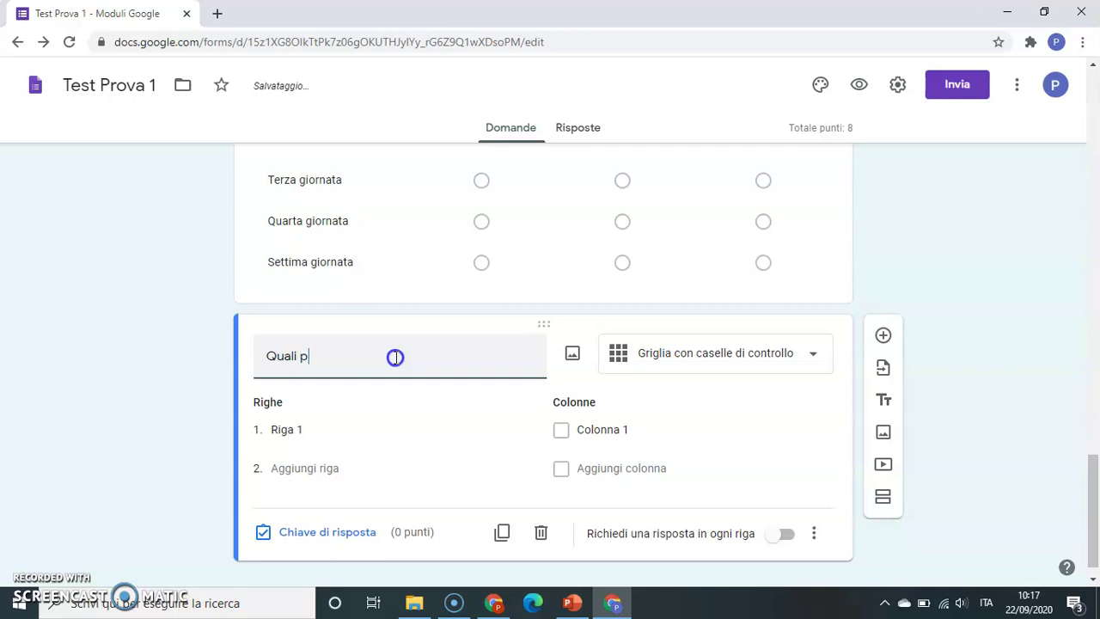
{"action": "type", "text": "aesaggi sono presenti nelle ris"}
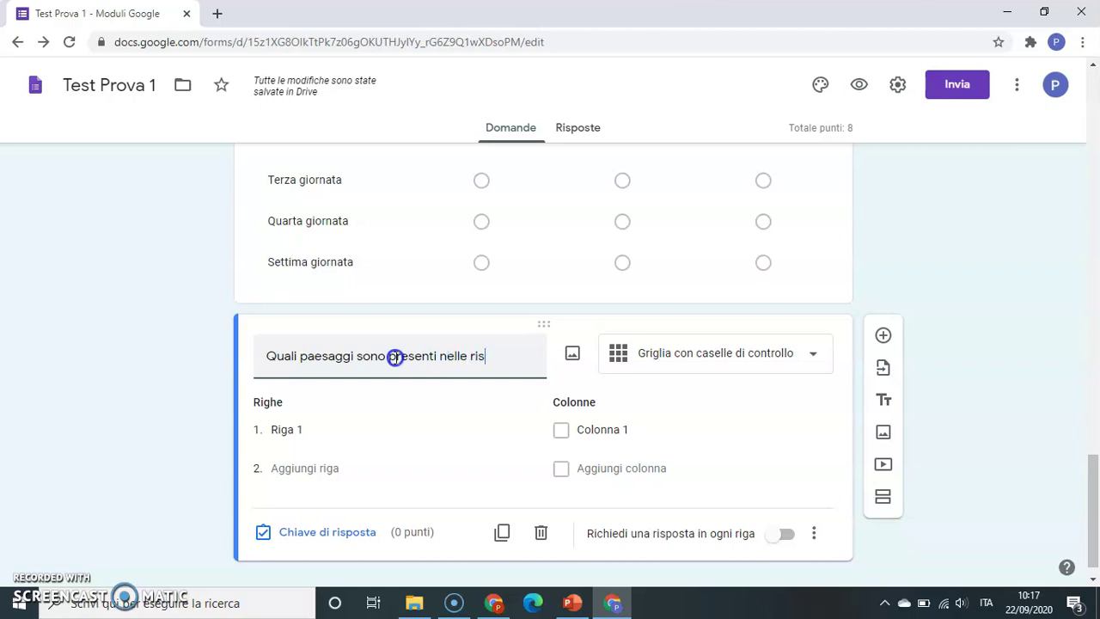
{"action": "type", "text": "pettive re"}
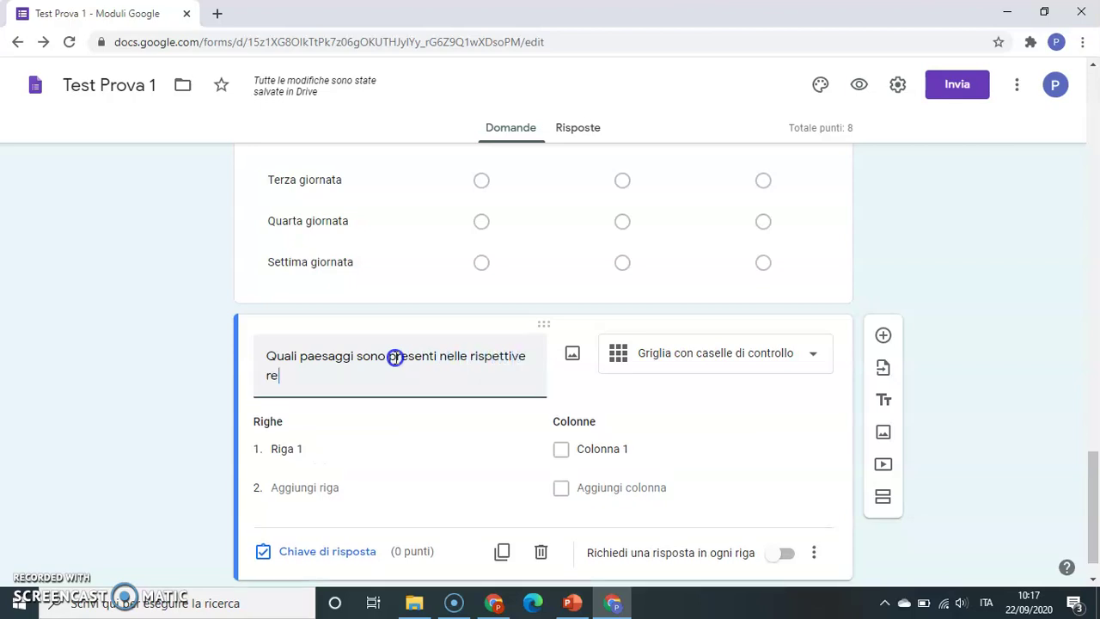
{"action": "type", "text": "gioni?"}
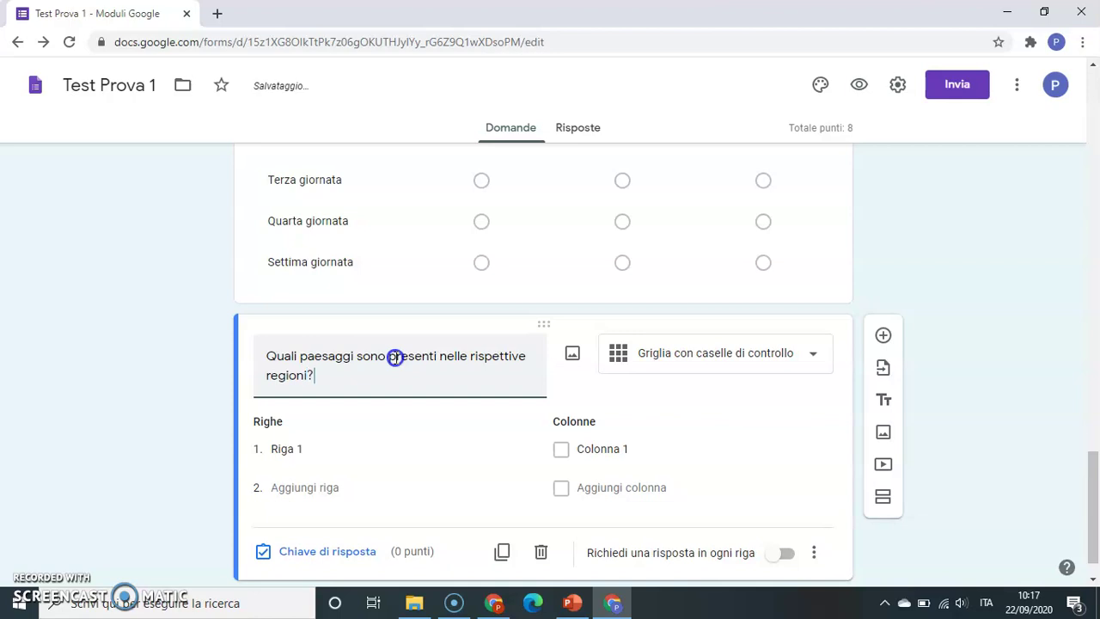
{"action": "left_click", "coordinate": [333, 447]}
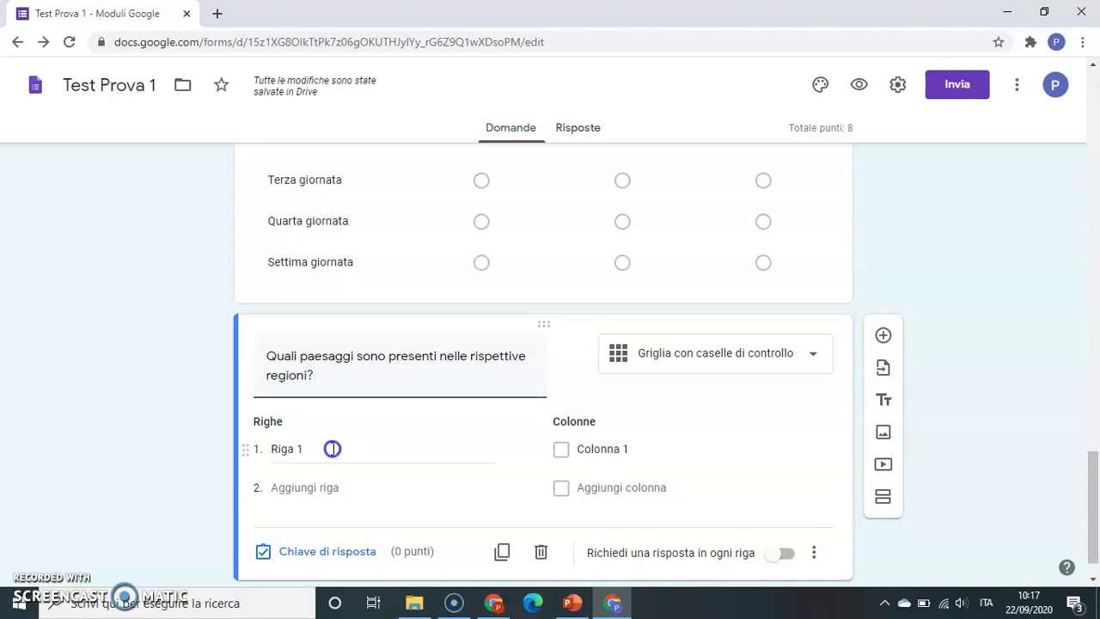
- Rename Riga 1 to Veneto and add rows Puglia, Molise and Toscana
{"action": "left_click", "coordinate": [332, 449]}
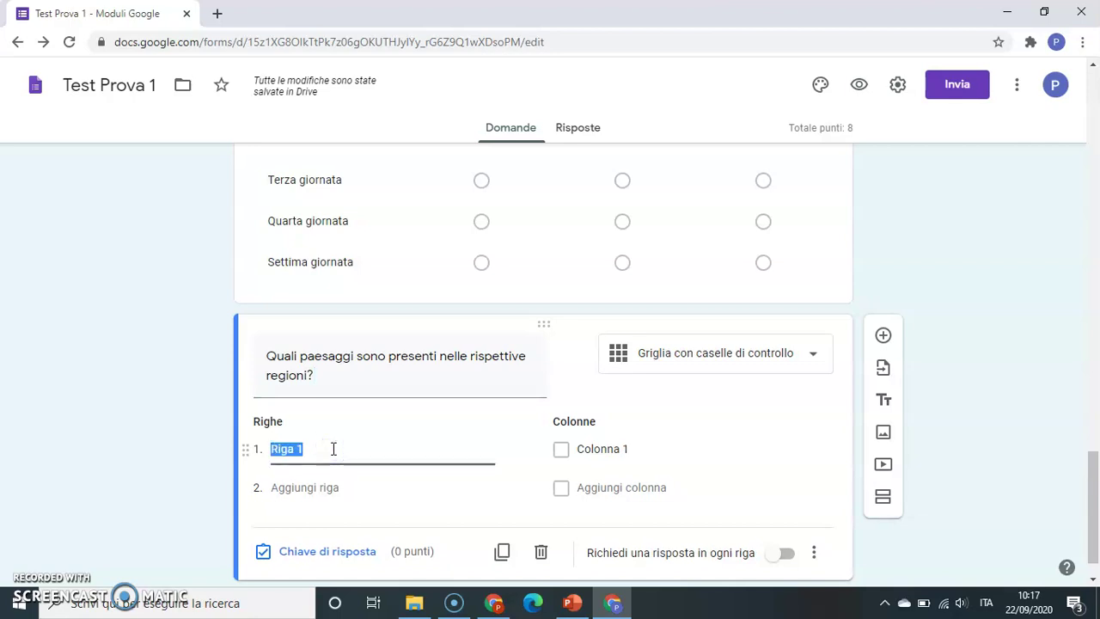
{"action": "type", "text": "Venet"}
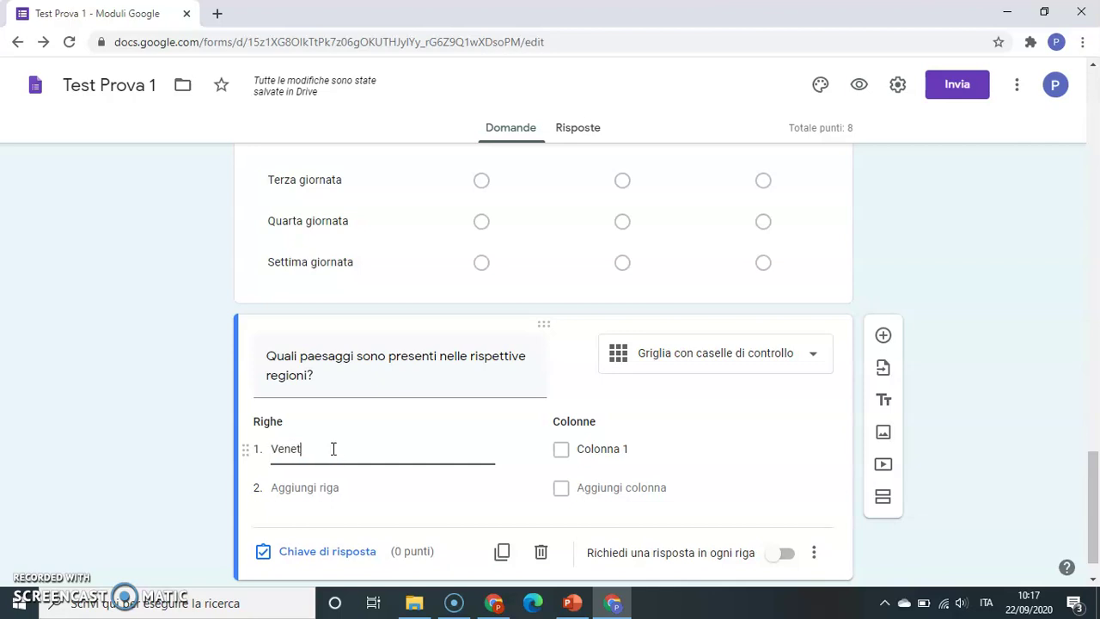
{"action": "type", "text": "o"}
{"action": "left_click", "coordinate": [333, 483]}
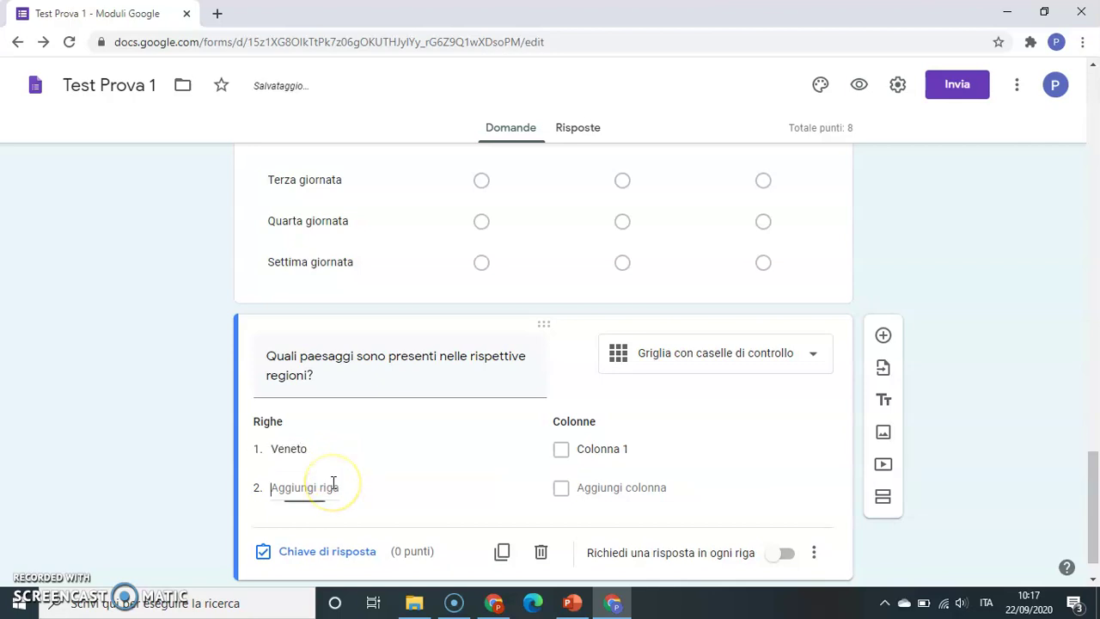
{"action": "type", "text": "Puglia"}
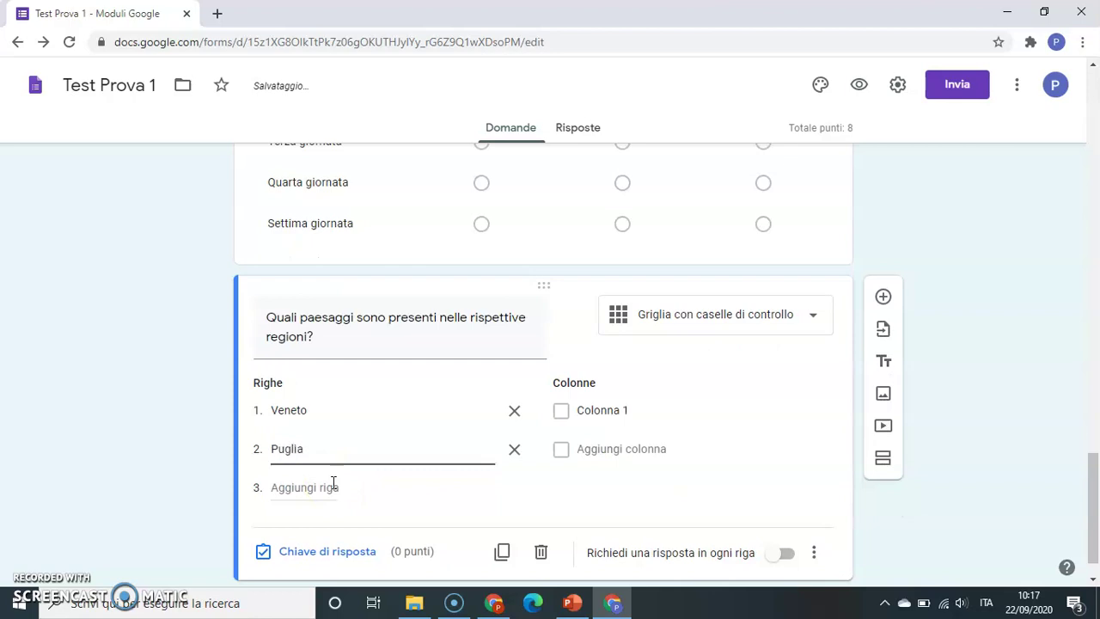
{"action": "left_click", "coordinate": [333, 483]}
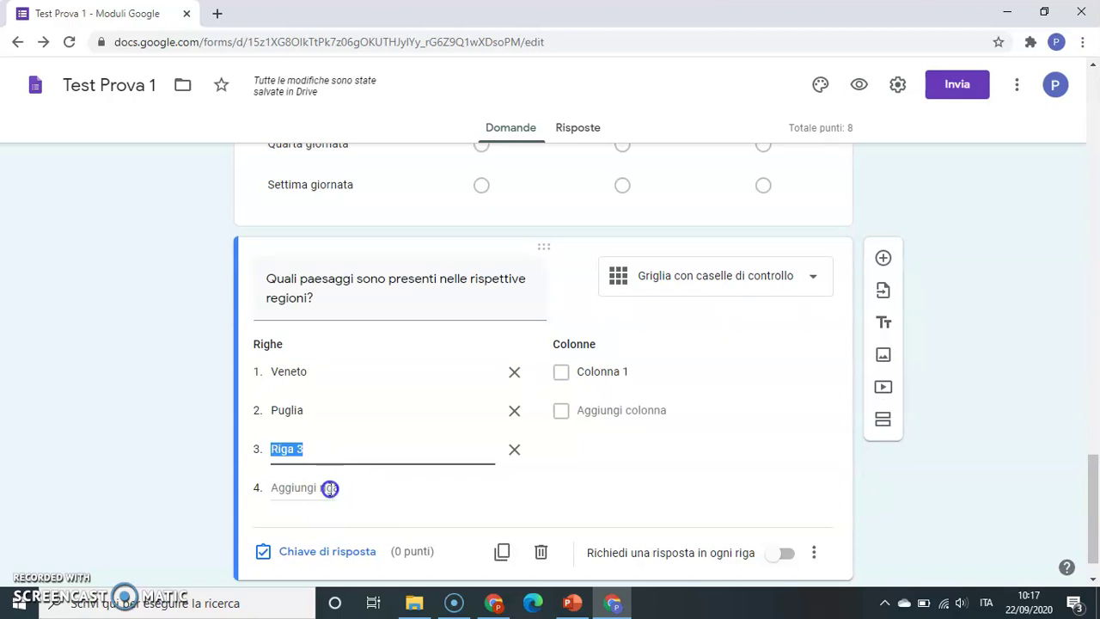
{"action": "type", "text": "Molise"}
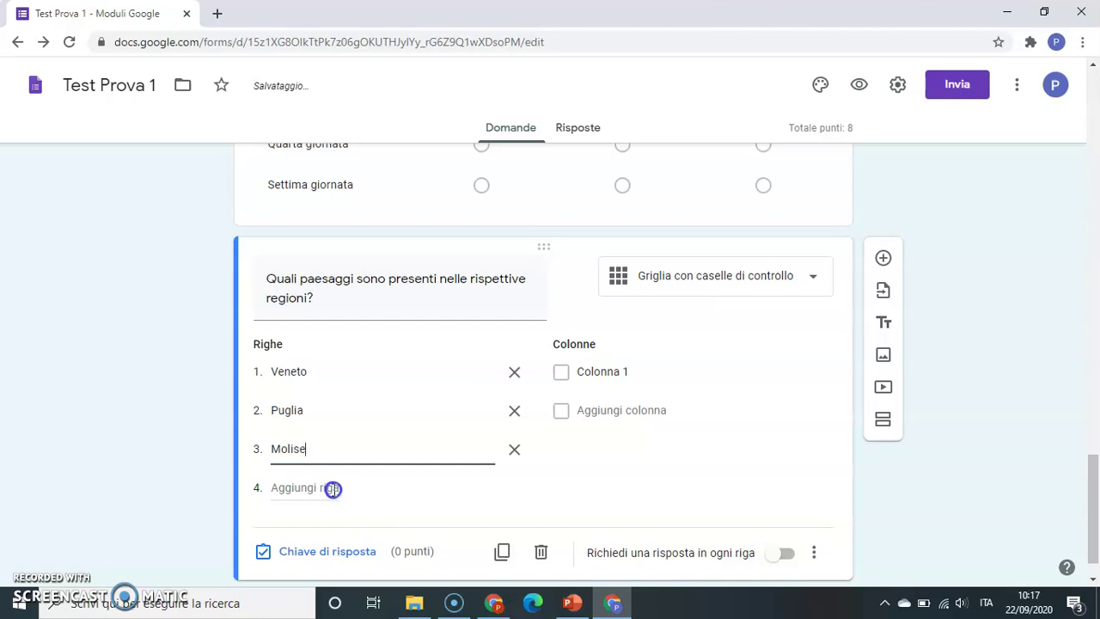
{"action": "left_click", "coordinate": [330, 488]}
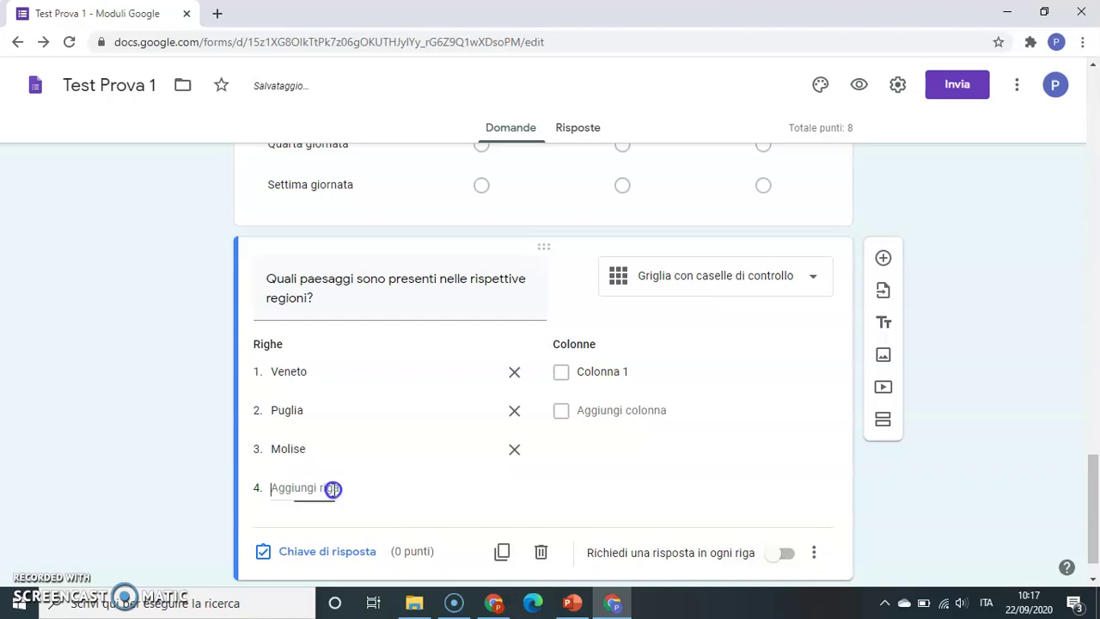
{"action": "type", "text": "Toscana"}
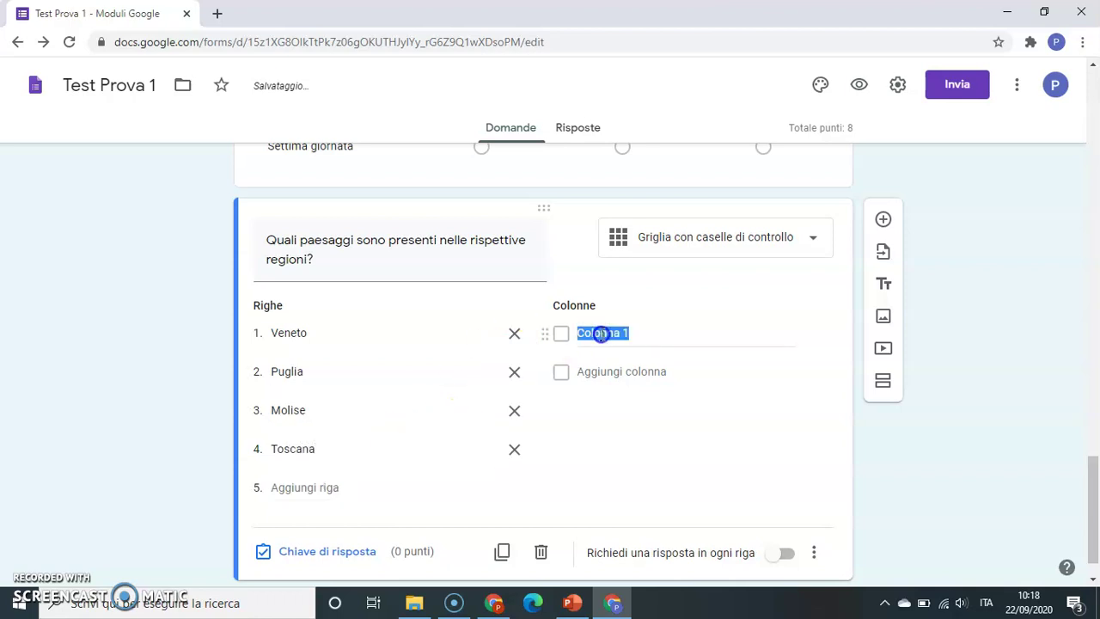
{"action": "left_click", "coordinate": [601, 333]}
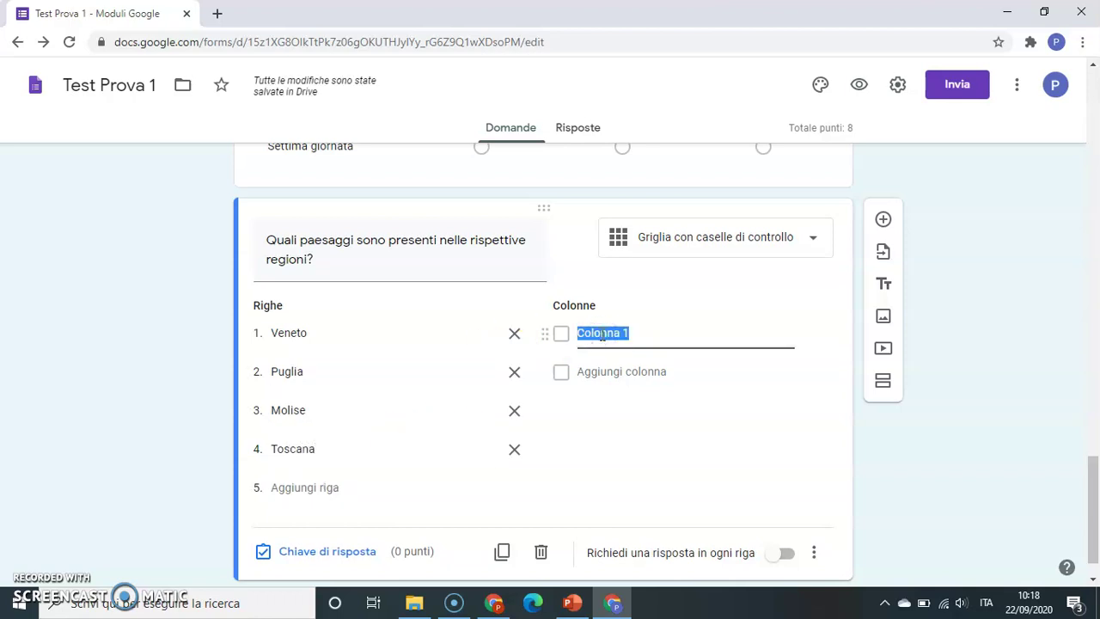
- Name the grid's first two columns Alpi and Mare, correcting a mistyped entry
{"action": "type", "text": "Al"}
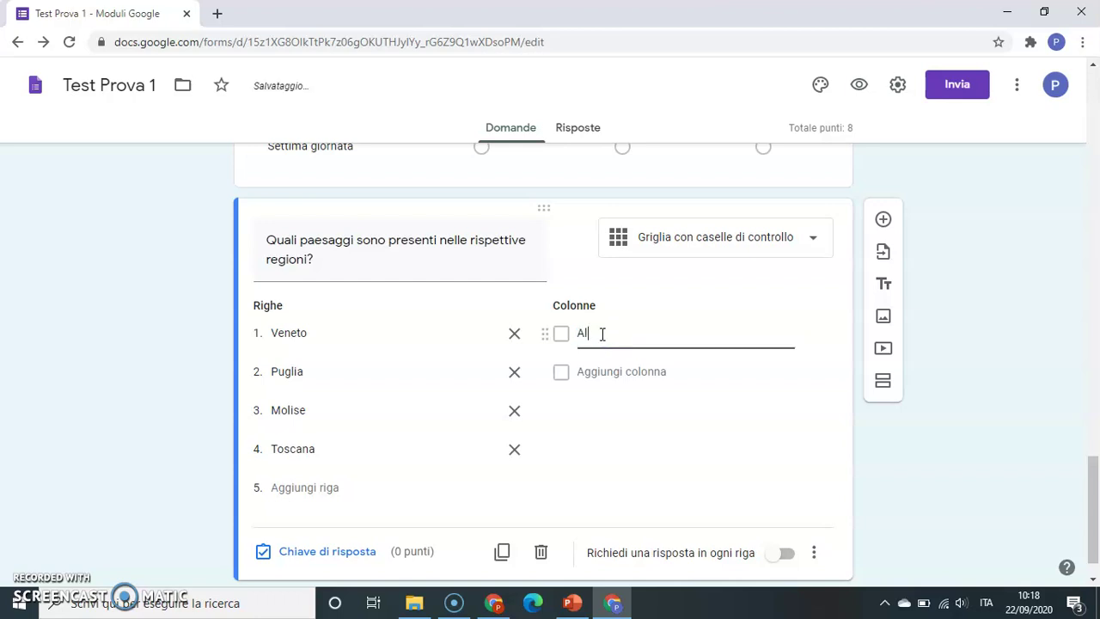
{"action": "type", "text": "pi"}
{"action": "left_click", "coordinate": [607, 370]}
{"action": "type", "text": "Pianura"}
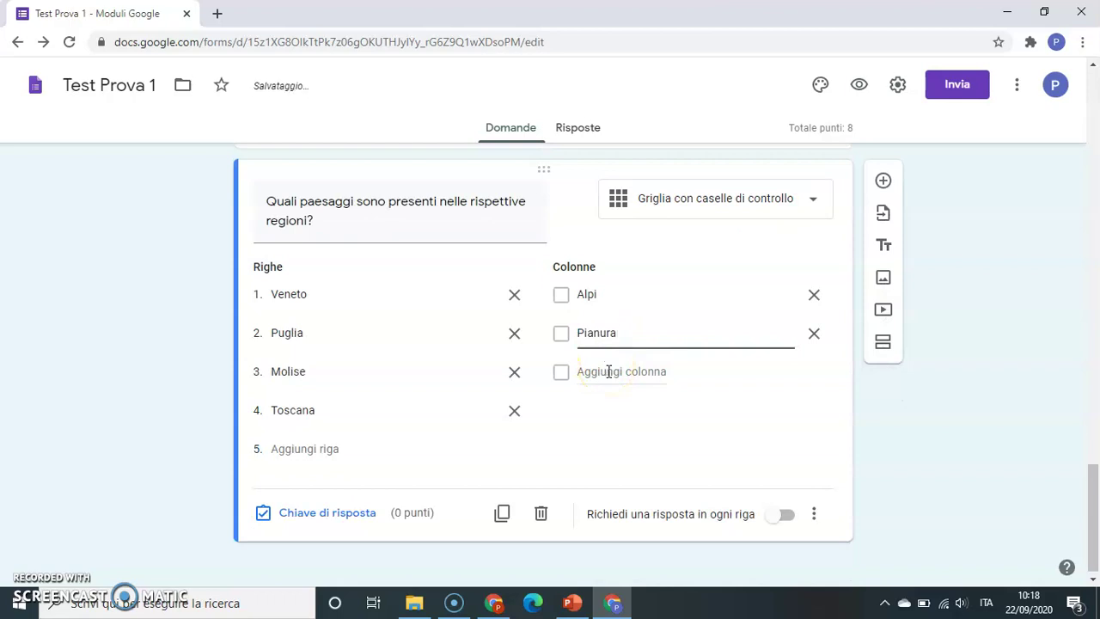
{"action": "left_click", "coordinate": [611, 372]}
{"action": "right_click", "coordinate": [613, 373]}
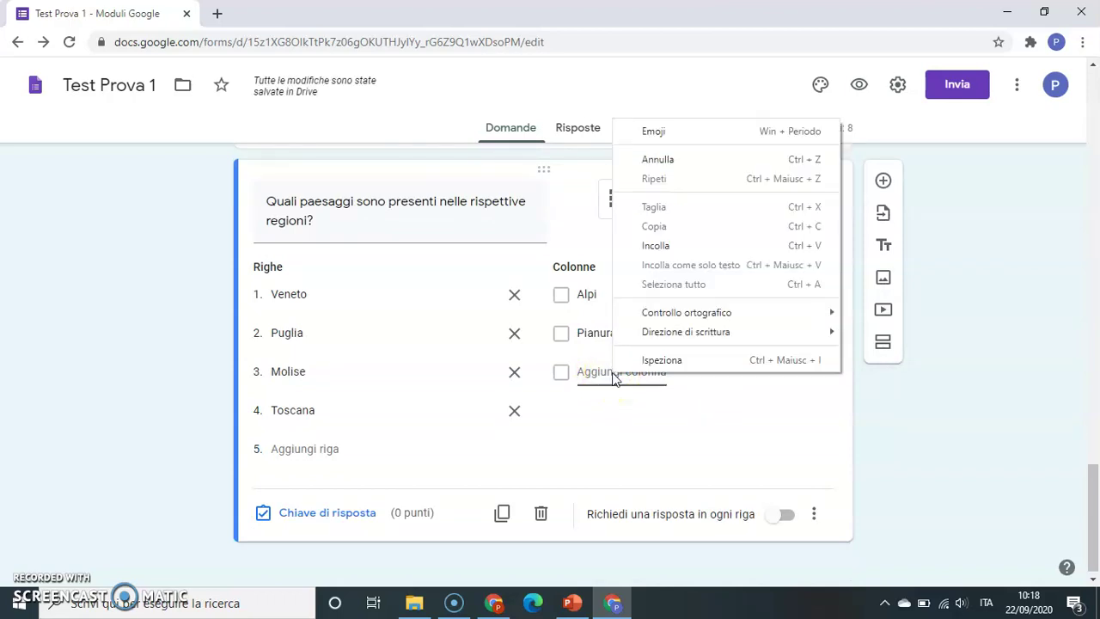
{"action": "key", "text": "Escape"}
{"action": "key", "text": "ctrl+z"}
{"action": "type", "text": "re"}
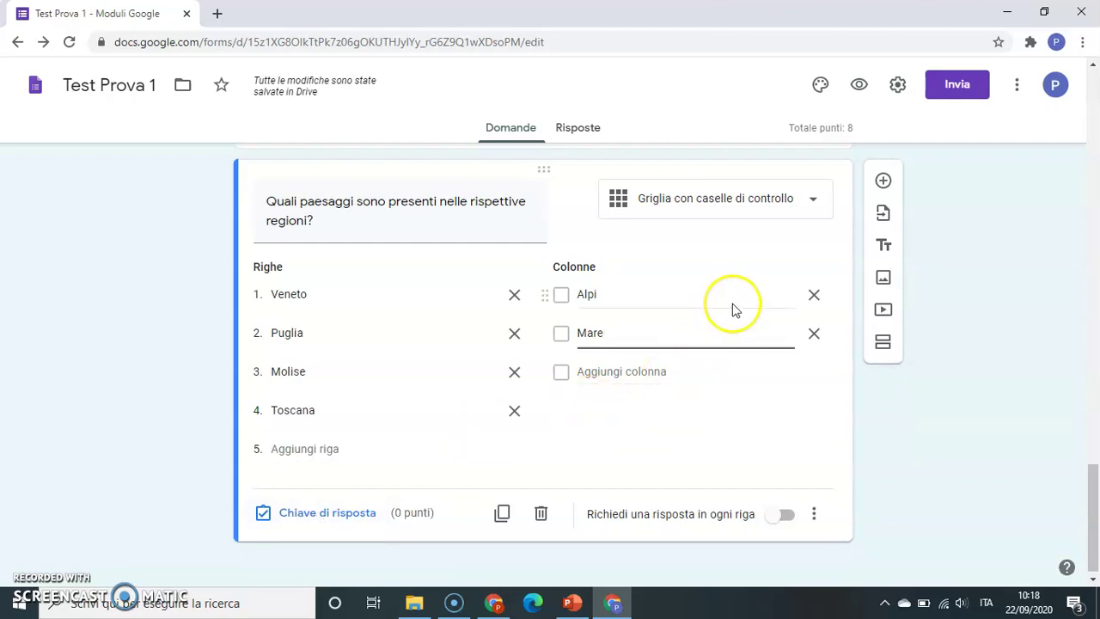
- Add the Pianura column and bring up the grid's answer key
{"action": "left_click", "coordinate": [650, 373]}
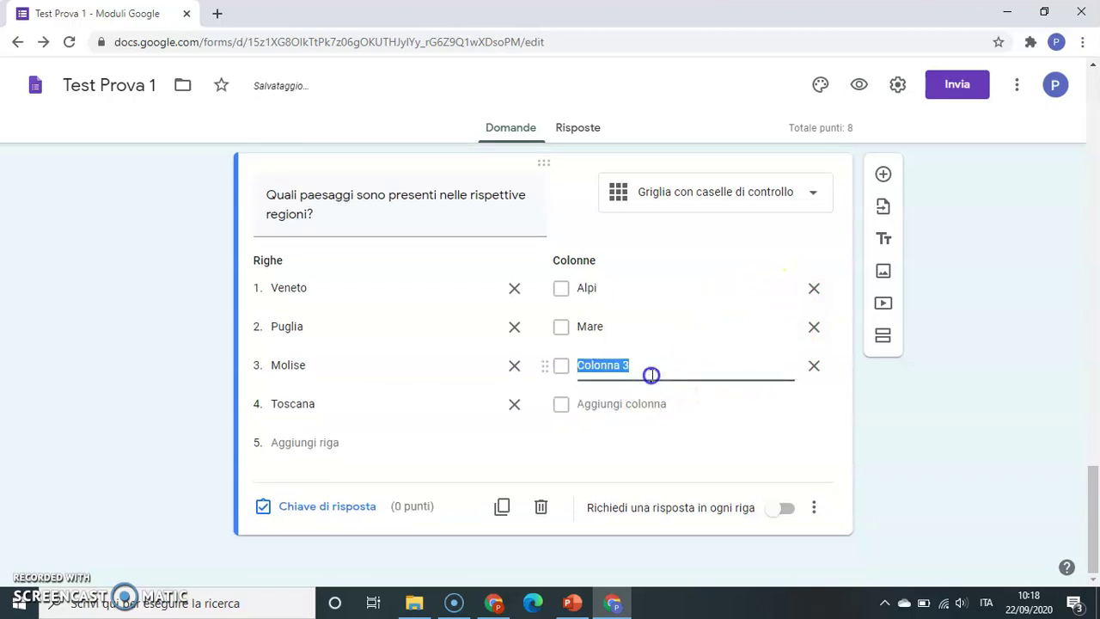
{"action": "type", "text": "Pianura"}
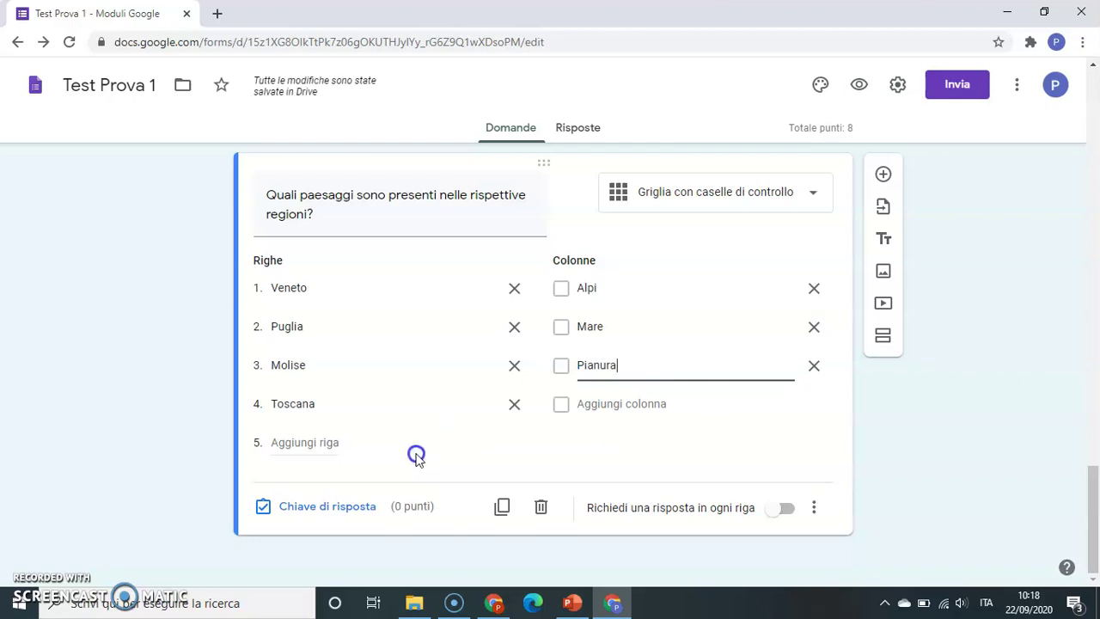
{"action": "left_click", "coordinate": [378, 473]}
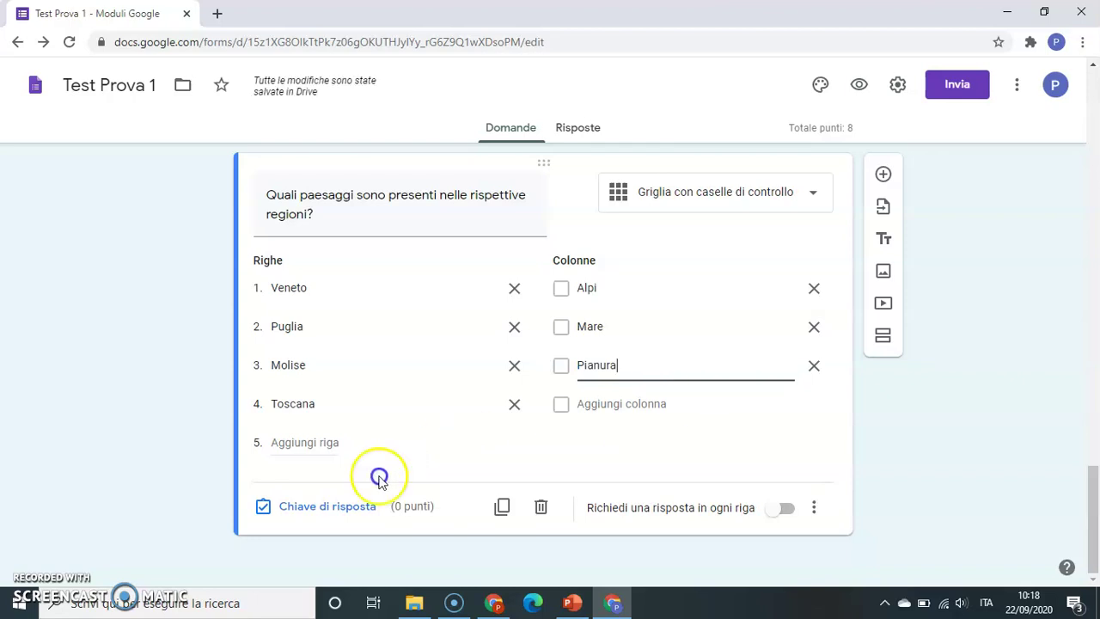
{"action": "left_click", "coordinate": [332, 506]}
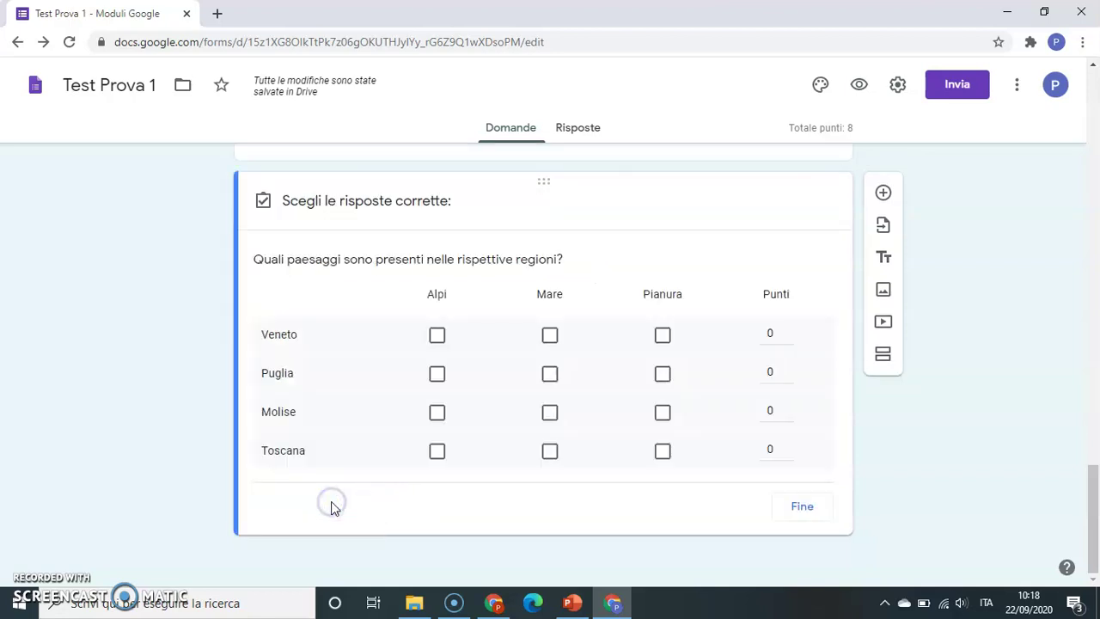
- Give Veneto's row 4 points and mark Alpi, Mare and Pianura correct for it
{"action": "left_click", "coordinate": [789, 329]}
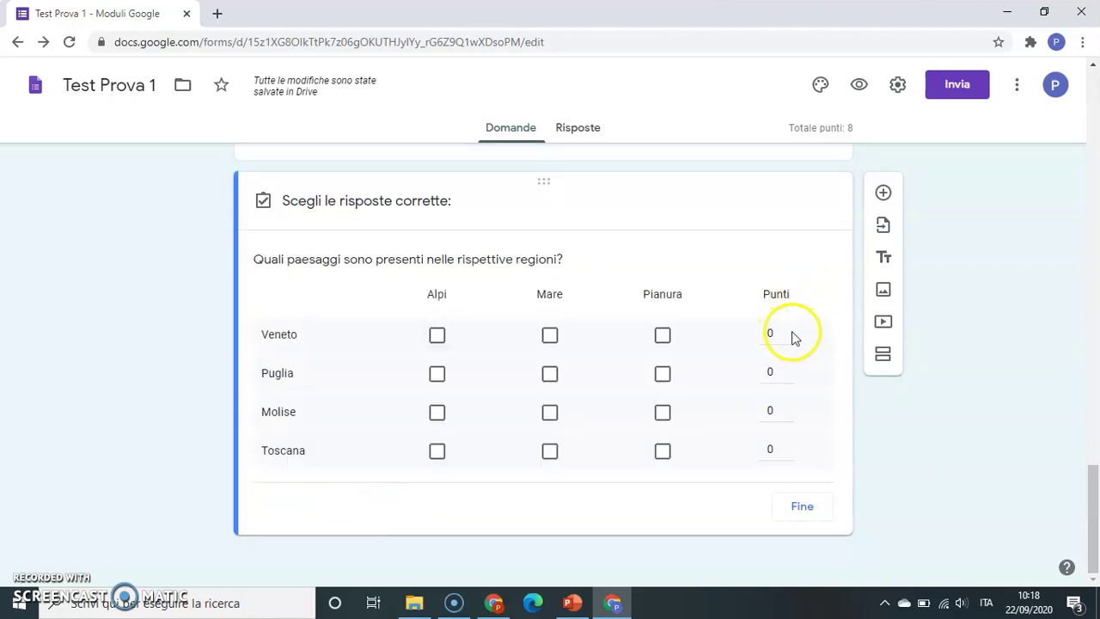
{"action": "left_click", "coordinate": [789, 330]}
{"action": "left_click", "coordinate": [789, 330]}
{"action": "left_click", "coordinate": [790, 330]}
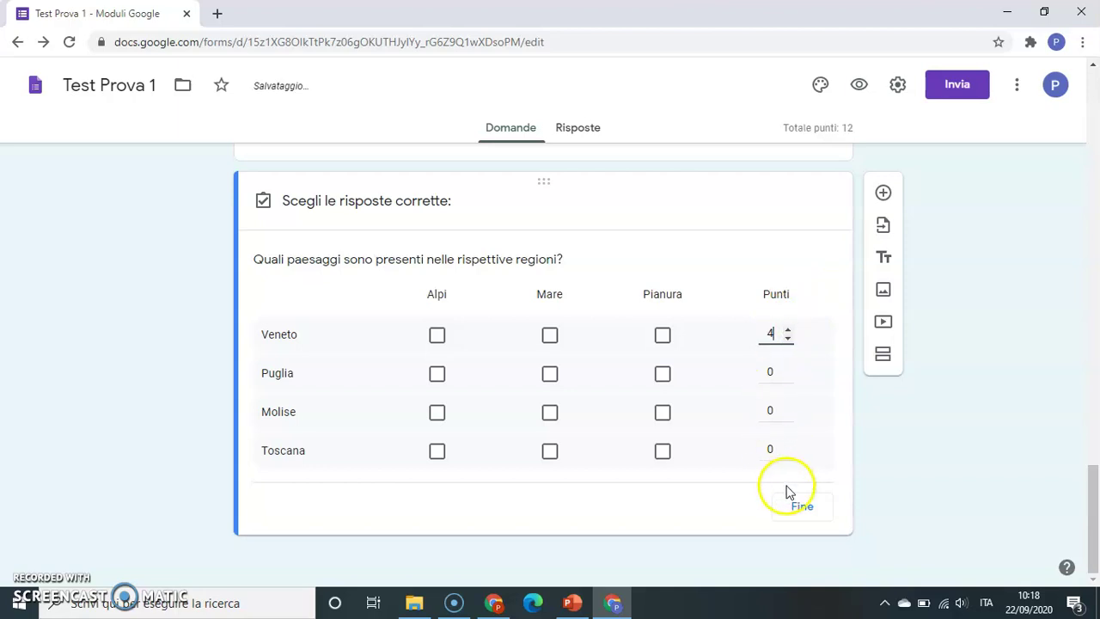
{"action": "left_click", "coordinate": [437, 335]}
{"action": "left_click", "coordinate": [548, 336]}
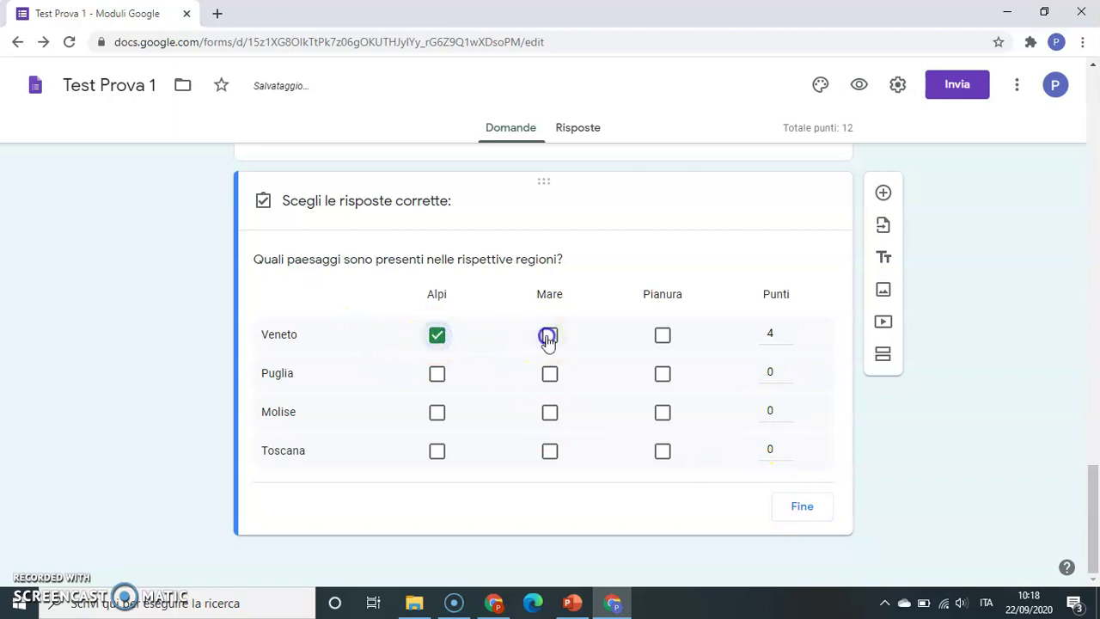
{"action": "left_click", "coordinate": [668, 338]}
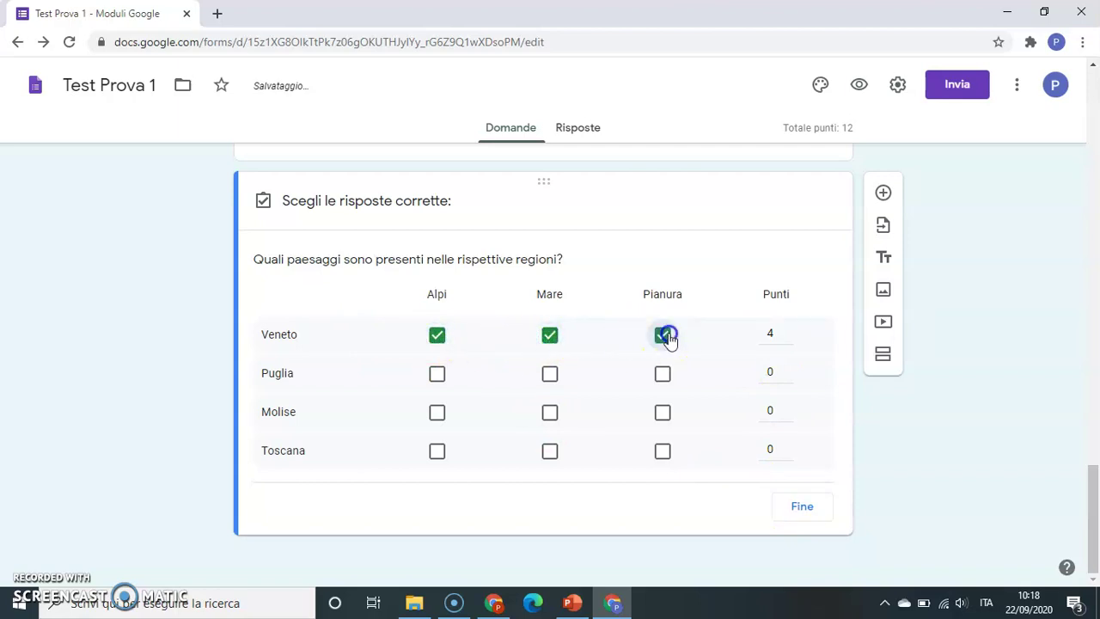
- Mark Mare and Pianura for Puglia and Mare for Molise and Toscana, then require every row
{"action": "left_click", "coordinate": [551, 378]}
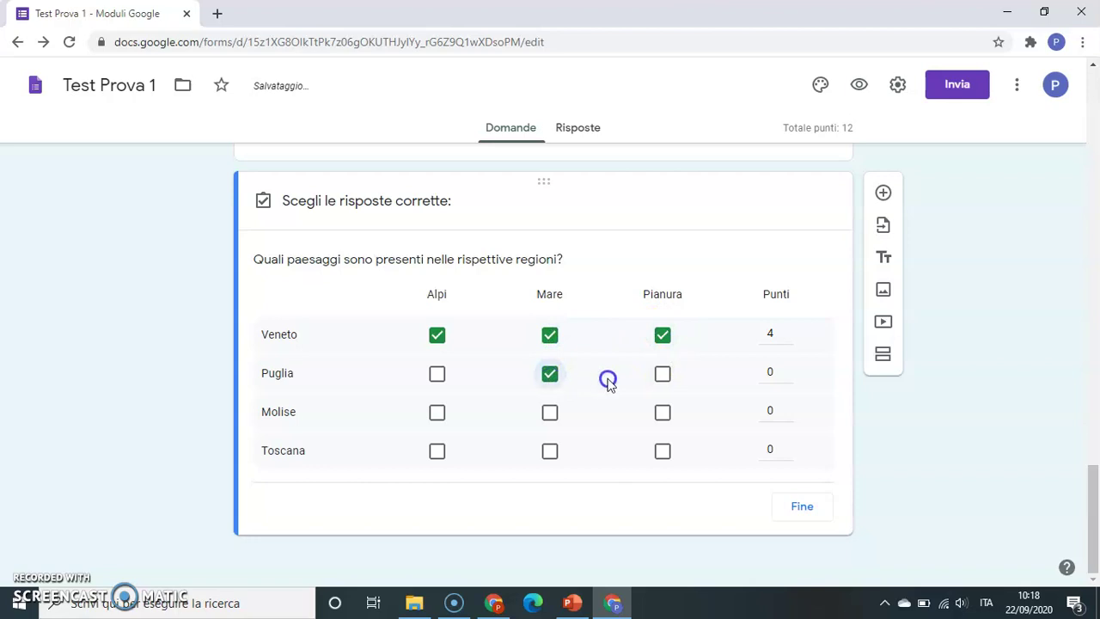
{"action": "left_click", "coordinate": [663, 376]}
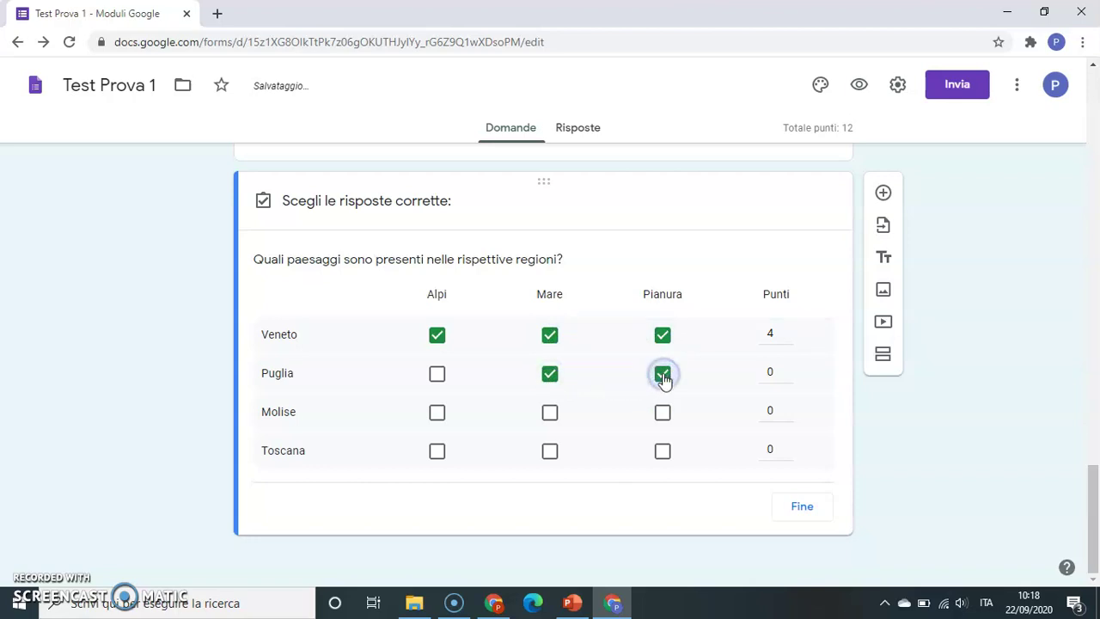
{"action": "left_click", "coordinate": [551, 414]}
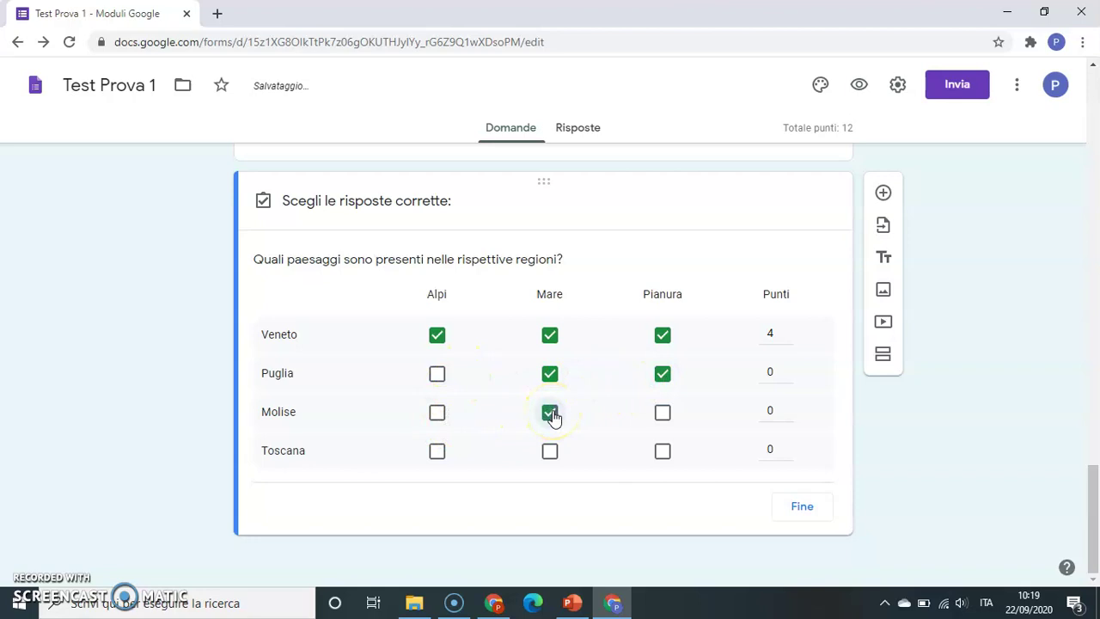
{"action": "left_click", "coordinate": [550, 453]}
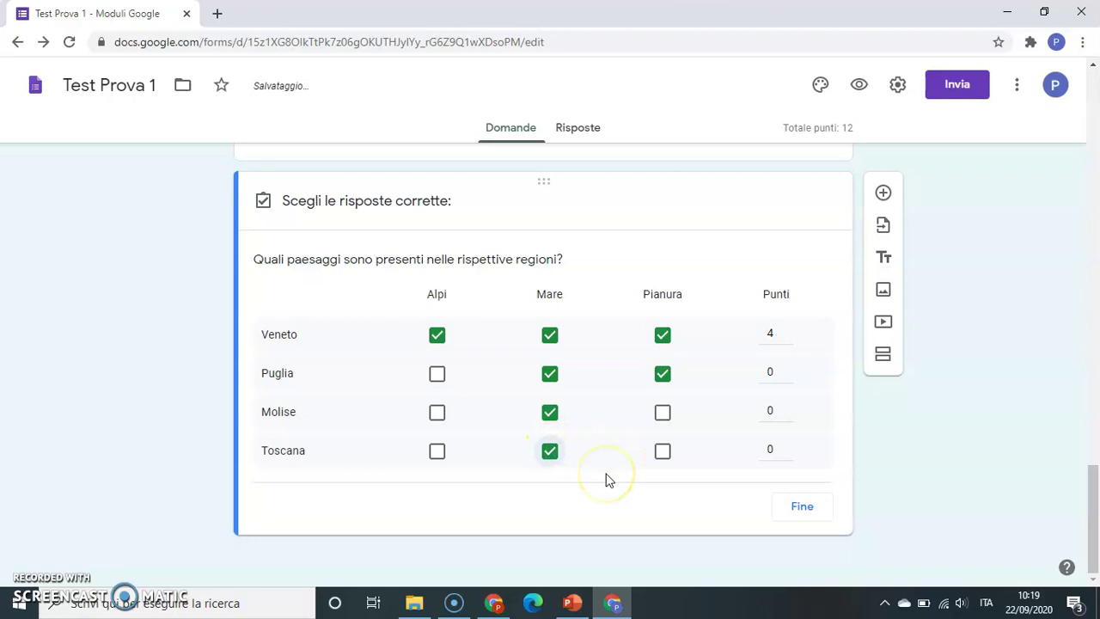
{"action": "left_click", "coordinate": [801, 507]}
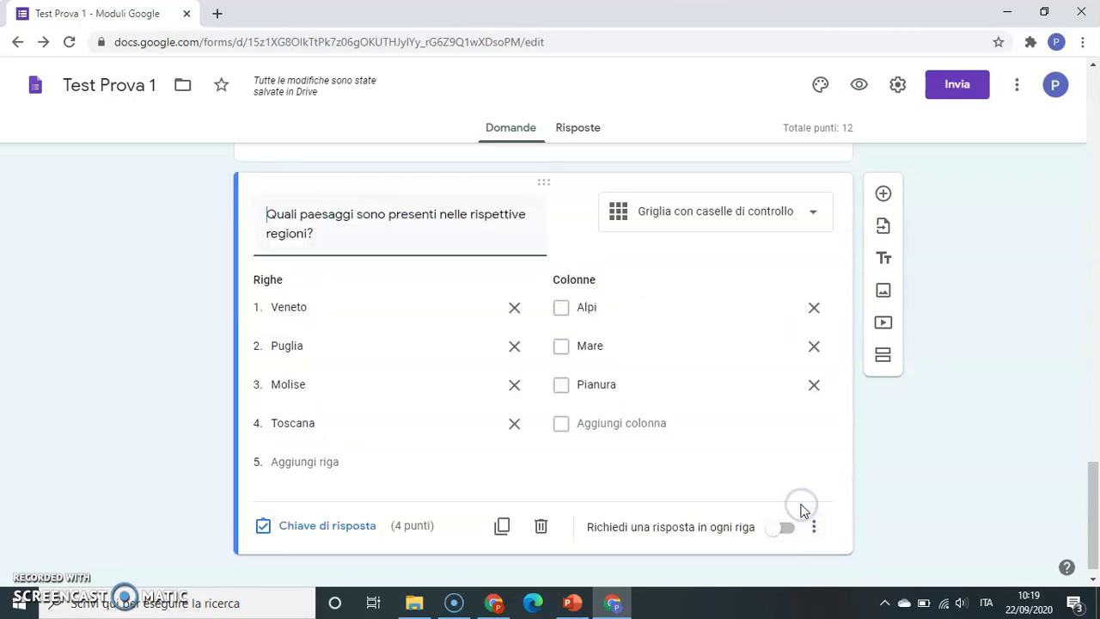
{"action": "left_click", "coordinate": [782, 529]}
{"action": "left_click", "coordinate": [857, 86]}
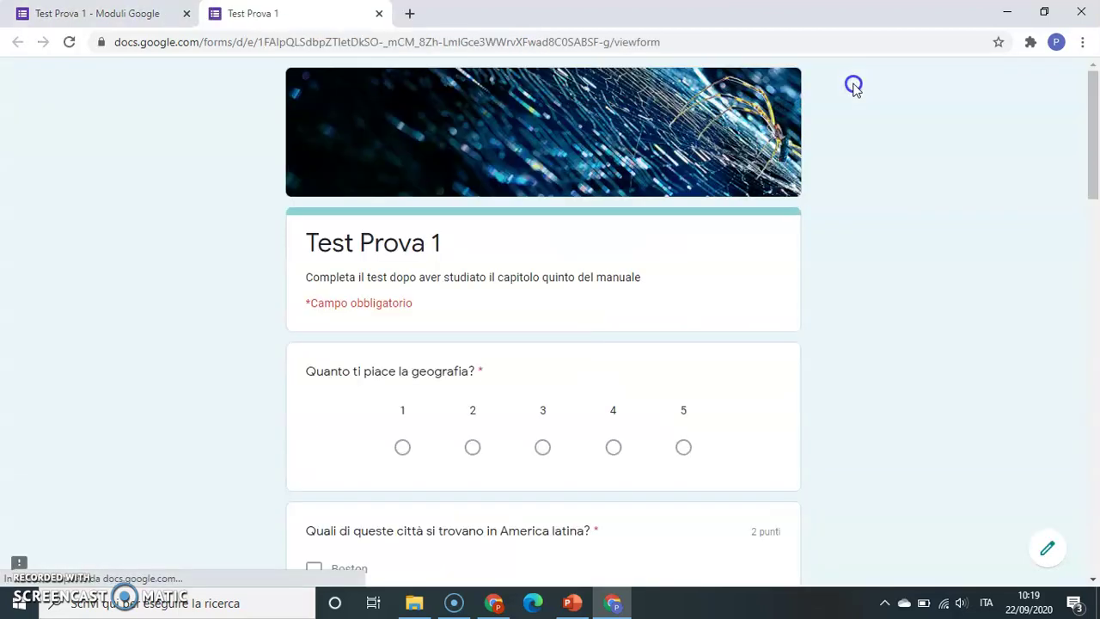
{"action": "left_click_drag", "start_coordinate": [1092, 172], "coordinate": [1091, 180]}
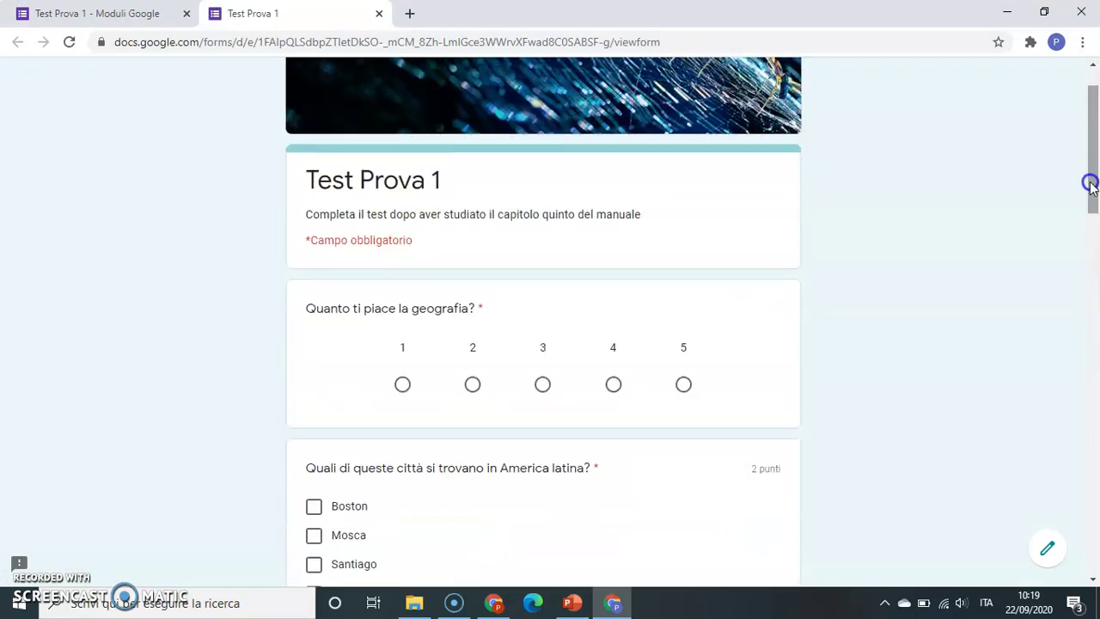
{"action": "left_click", "coordinate": [379, 13]}
{"action": "left_click", "coordinate": [448, 226]}
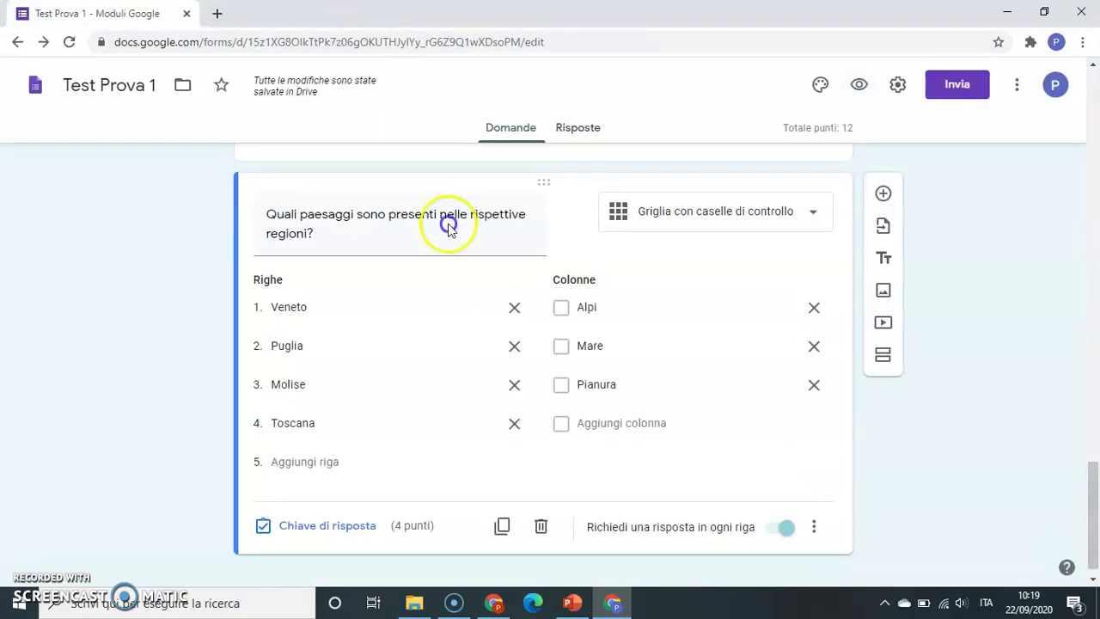
- Add a required short-answer question 'Fornisce una definizione del termine "ecologia"'
{"action": "left_click", "coordinate": [810, 215]}
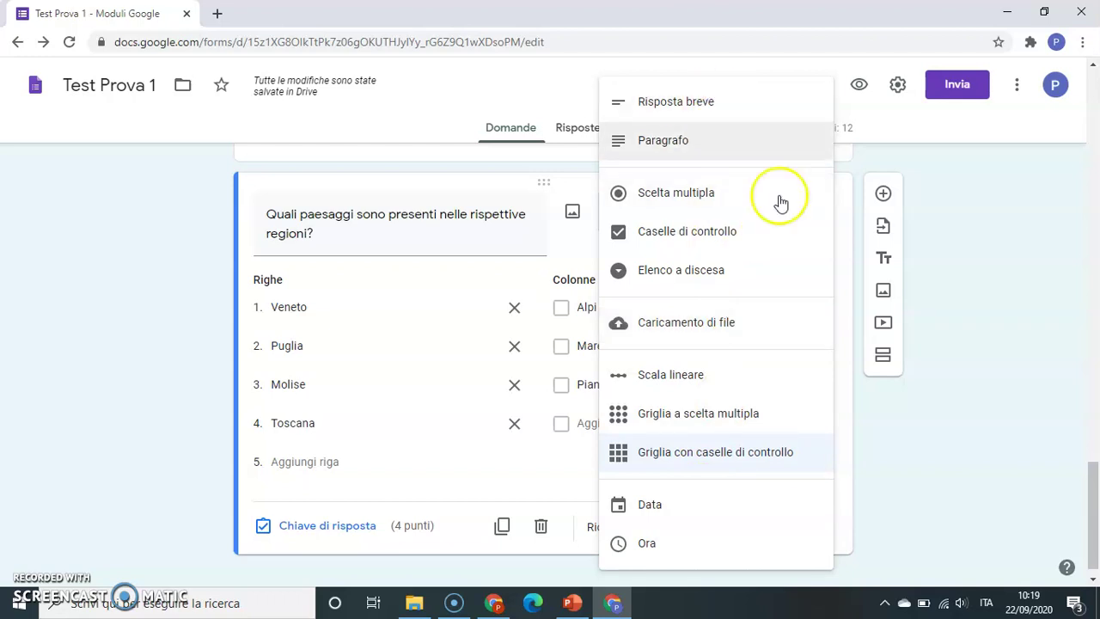
{"action": "left_click", "coordinate": [989, 437]}
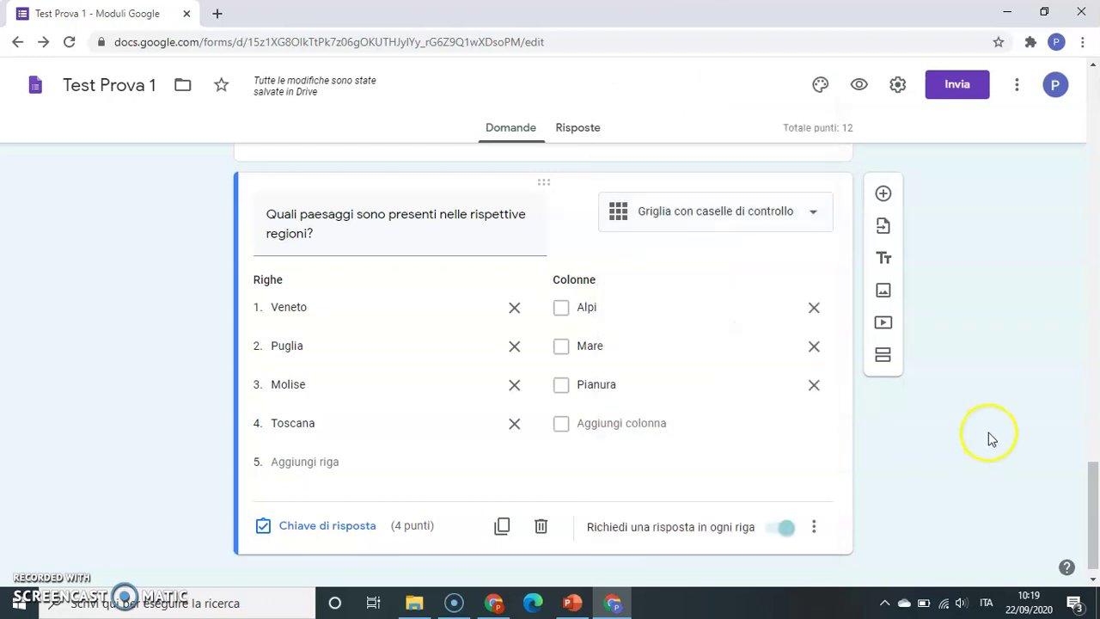
{"action": "left_click", "coordinate": [883, 195]}
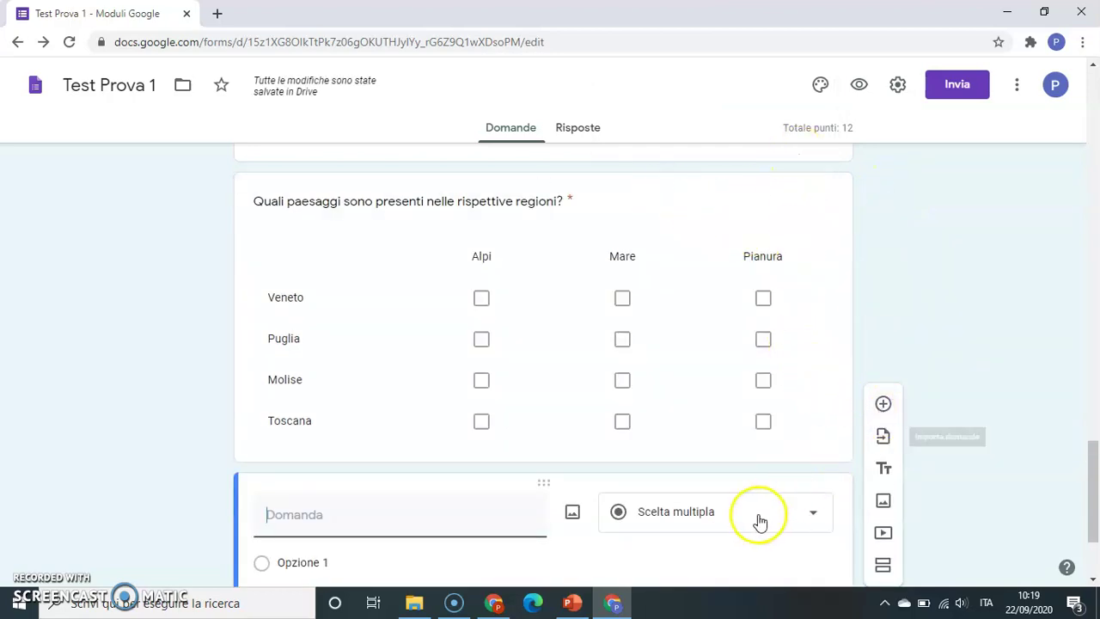
{"action": "left_click", "coordinate": [813, 512]}
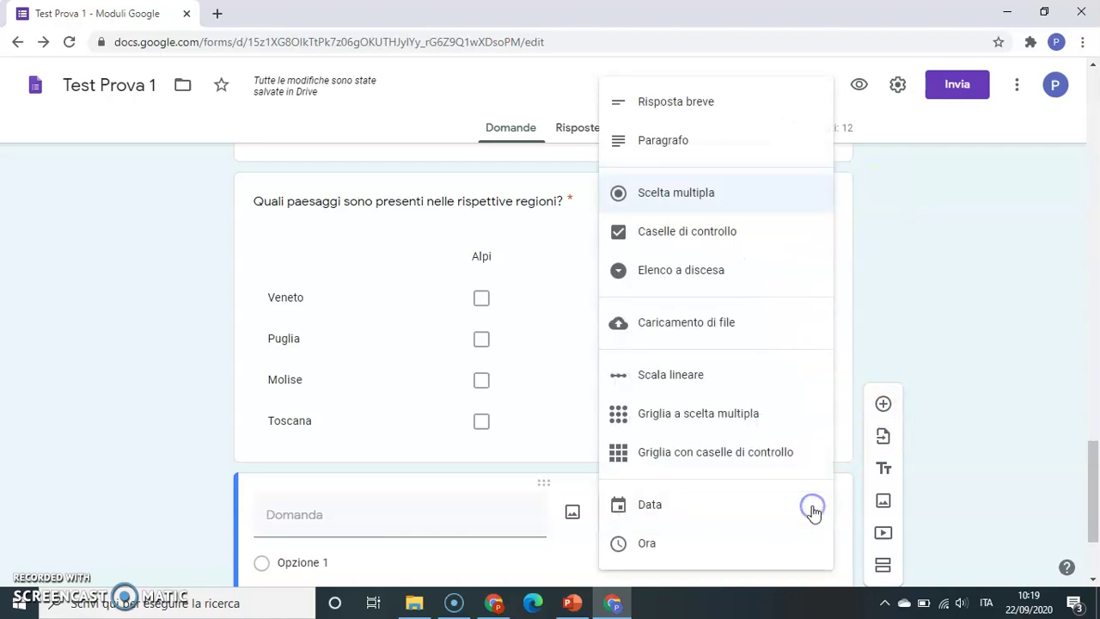
{"action": "left_click", "coordinate": [690, 101]}
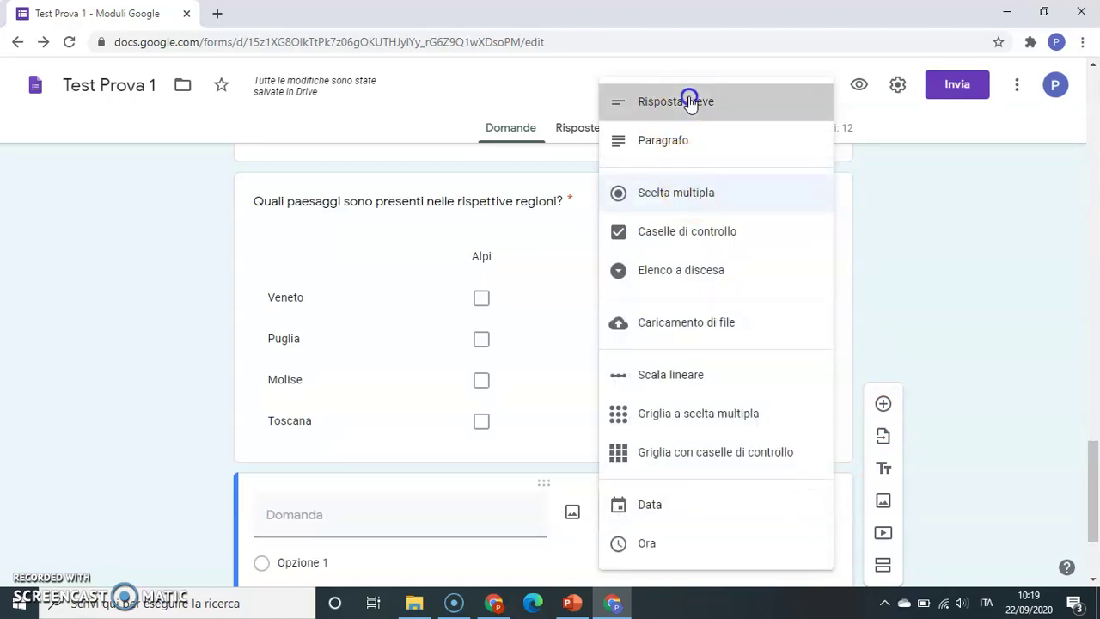
{"action": "scroll", "coordinate": [1093, 459], "scroll_direction": "down", "scroll_amount": 2}
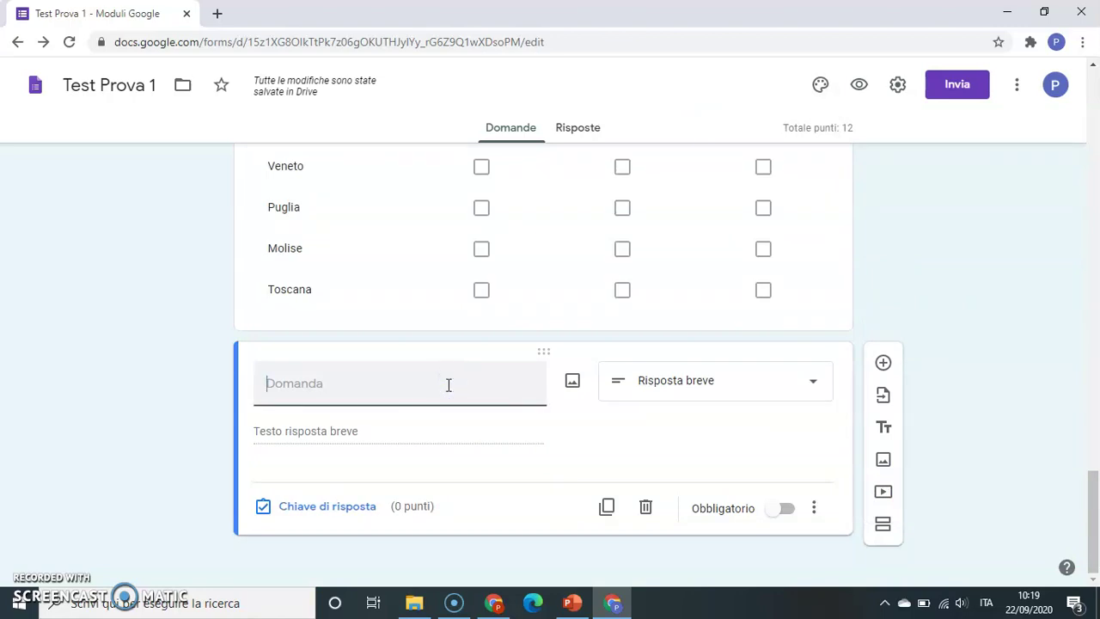
{"action": "type", "text": "Fornisce una definizione"}
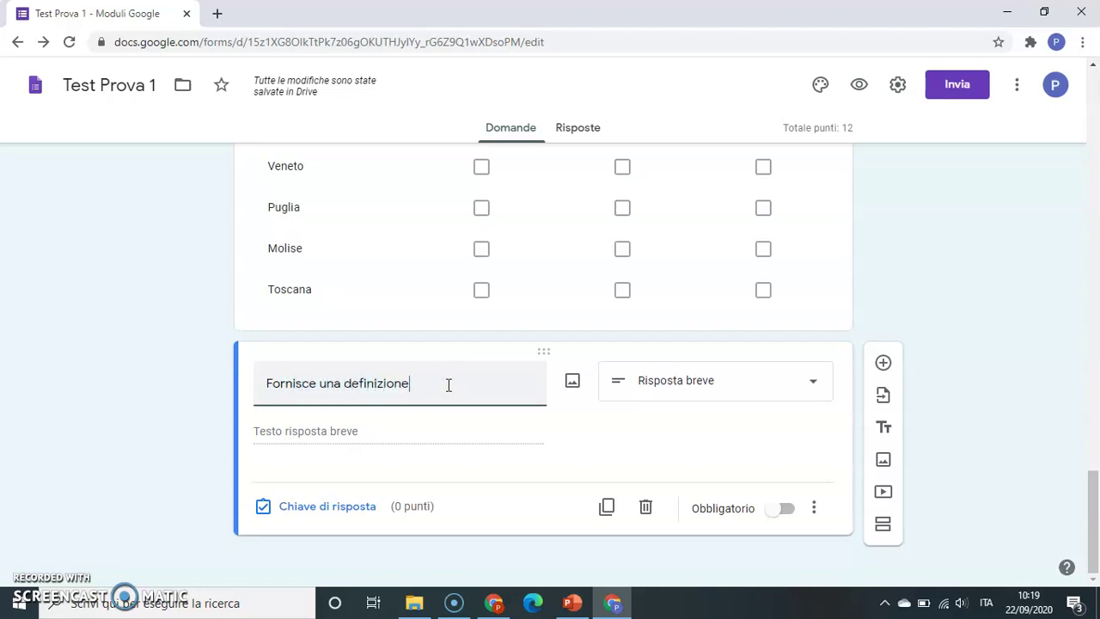
{"action": "type", "text": " del termine \"e"}
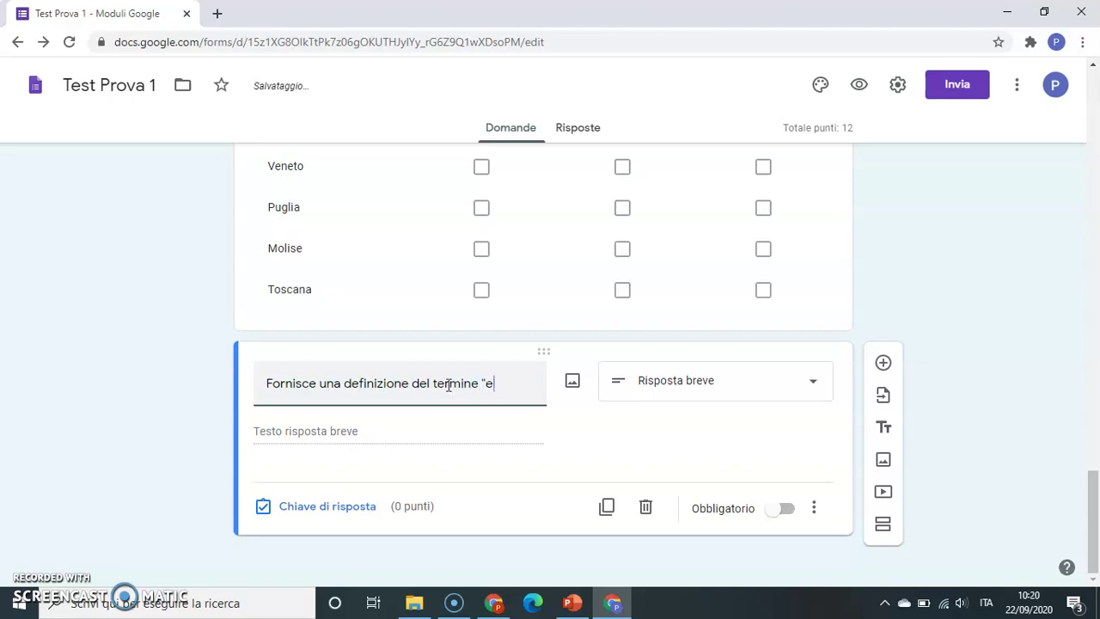
{"action": "type", "text": "cologia\""}
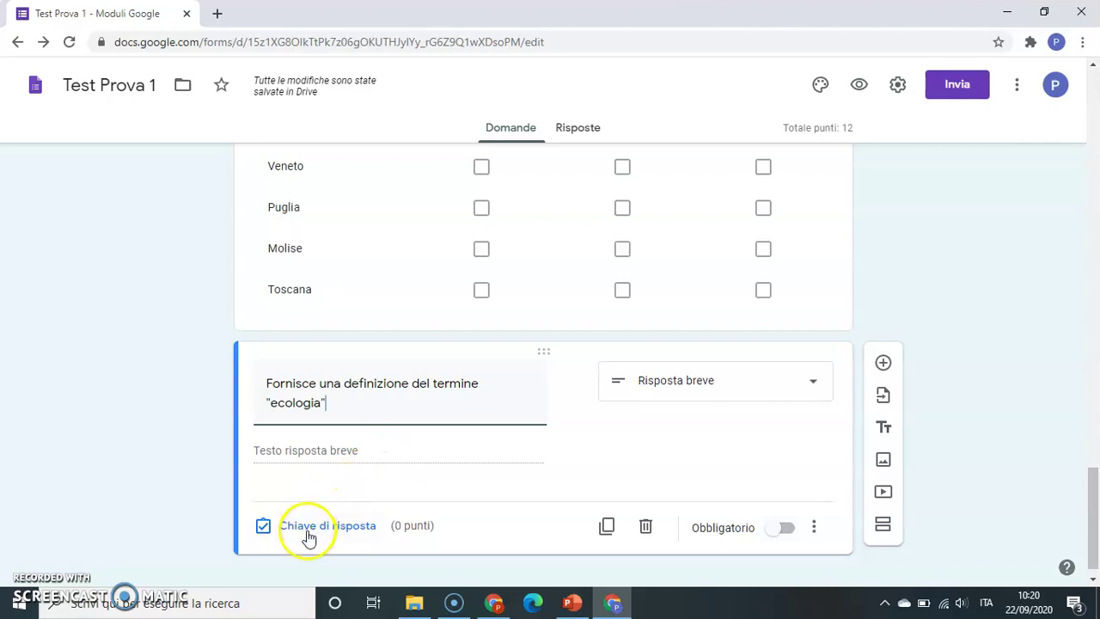
{"action": "left_click", "coordinate": [787, 528]}
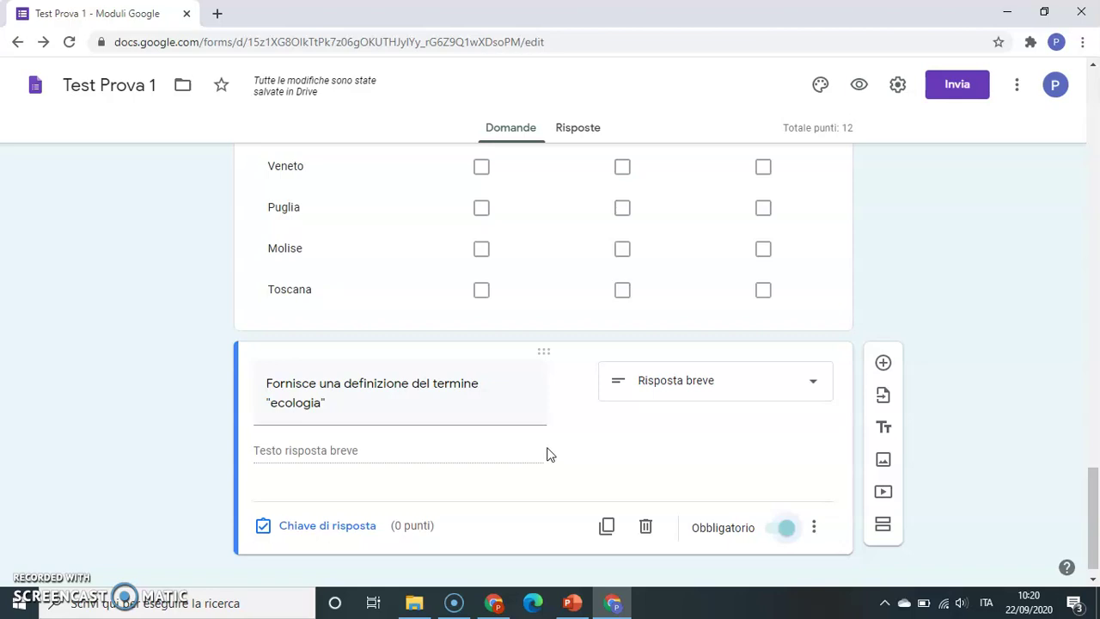
- In the Quiz settings, set Pubblica voto to 'Subito dopo ogni invio' and save
{"action": "left_click", "coordinate": [898, 85]}
{"action": "left_click", "coordinate": [544, 171]}
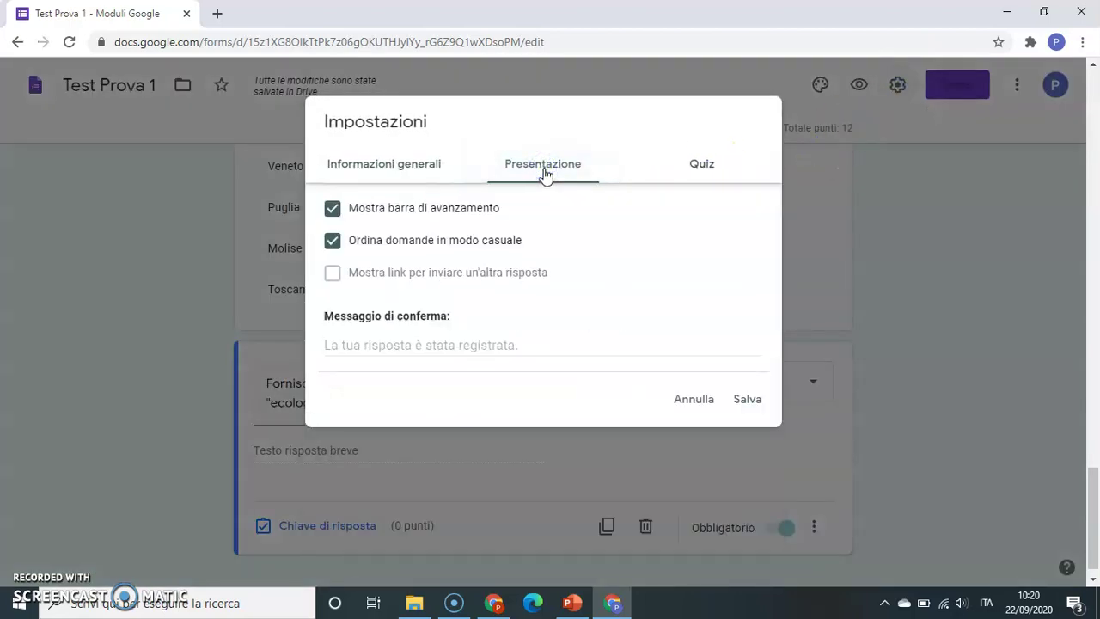
{"action": "left_click", "coordinate": [694, 168]}
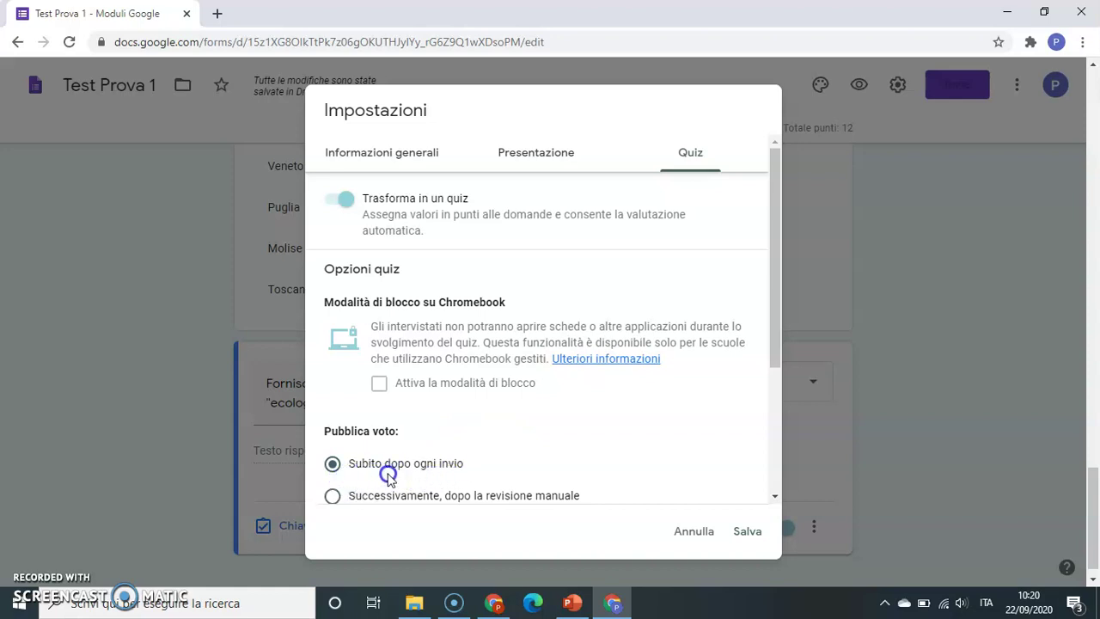
{"action": "left_click", "coordinate": [335, 502]}
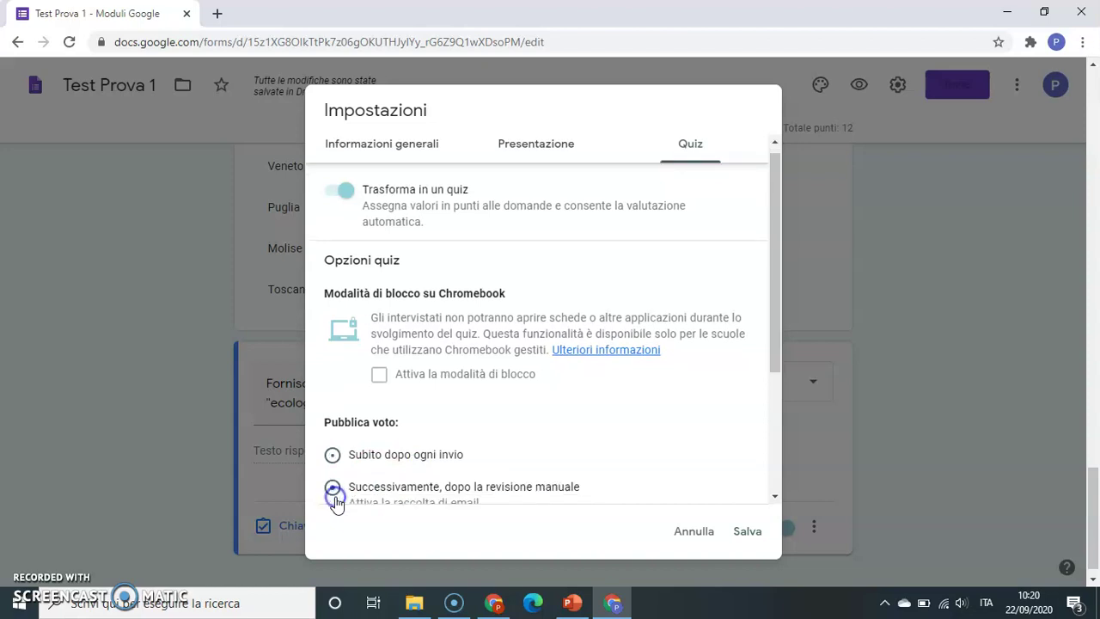
{"action": "left_click_drag", "start_coordinate": [333, 488], "coordinate": [334, 462]}
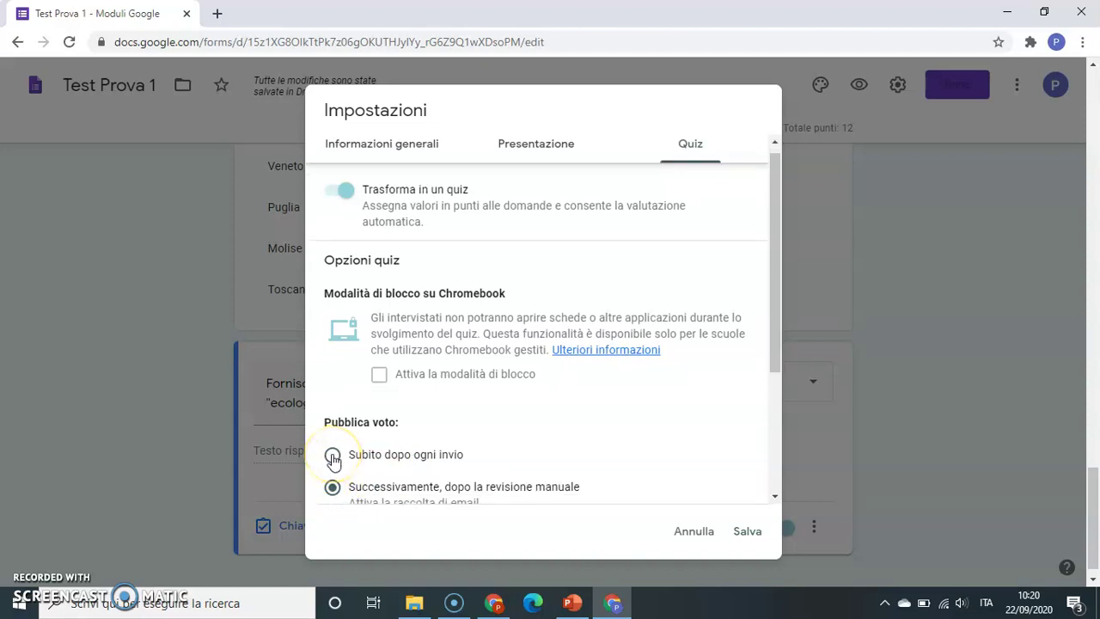
{"action": "left_click", "coordinate": [333, 460]}
{"action": "left_click", "coordinate": [745, 526]}
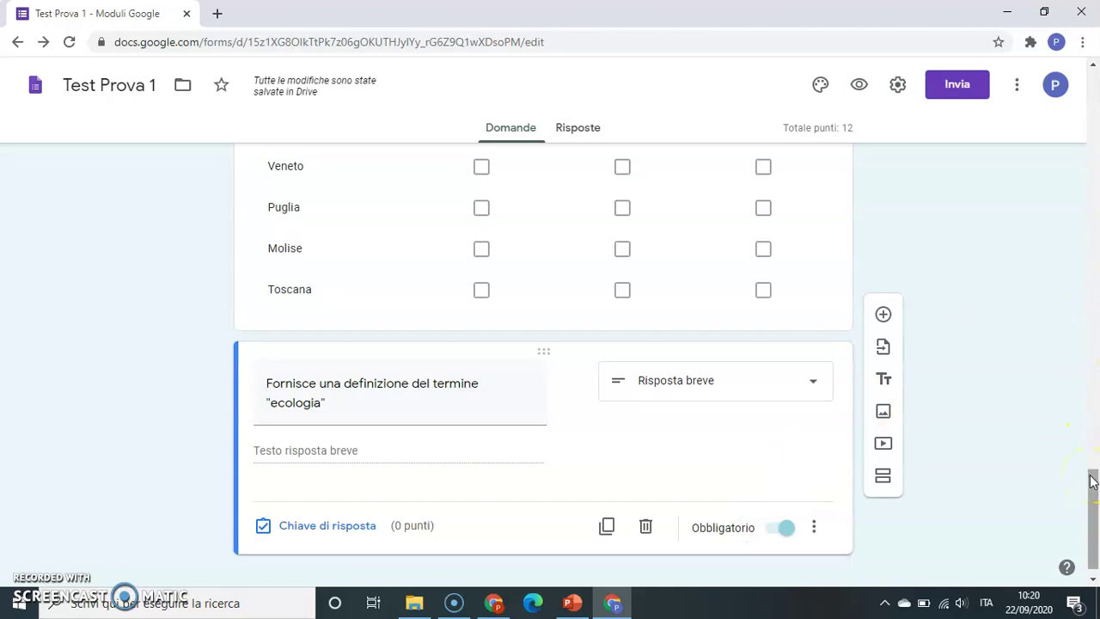
- Add a required Paragrafo question 'Spiega brevemente che cosa è l'umorismo per Pirandello'
{"action": "left_click_drag", "start_coordinate": [1093, 481], "coordinate": [1094, 489]}
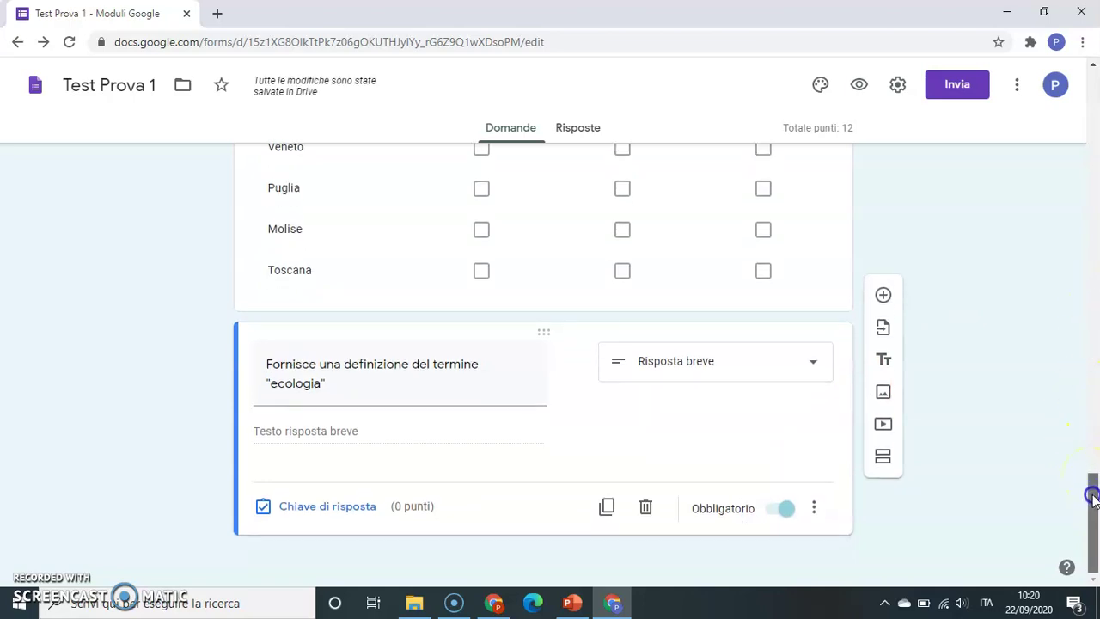
{"action": "left_click", "coordinate": [885, 298]}
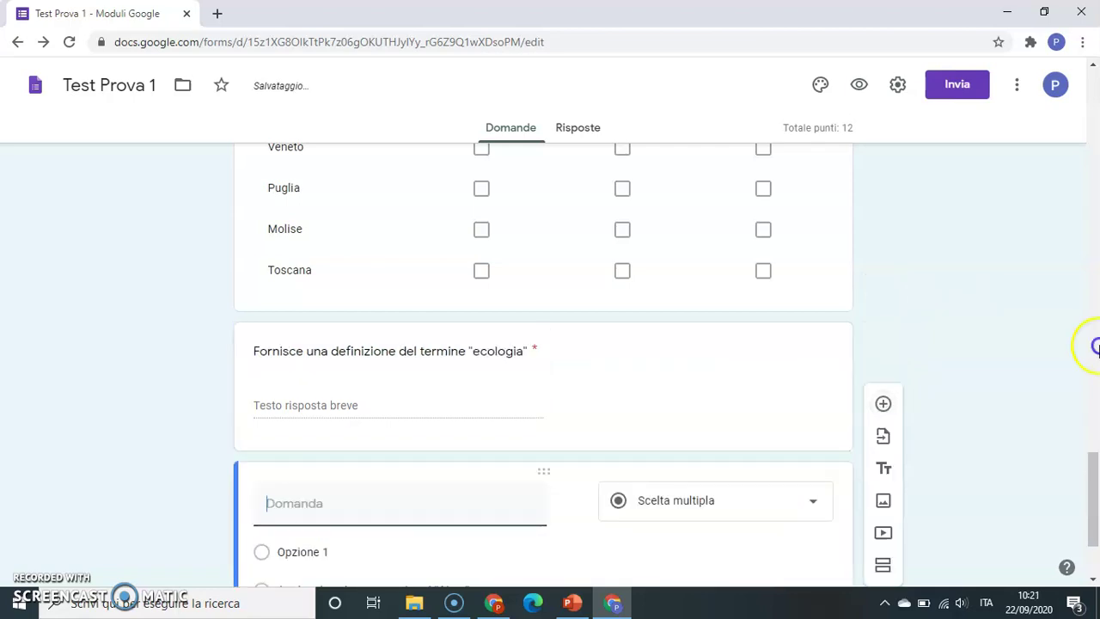
{"action": "left_click_drag", "start_coordinate": [1094, 469], "coordinate": [1094, 524]}
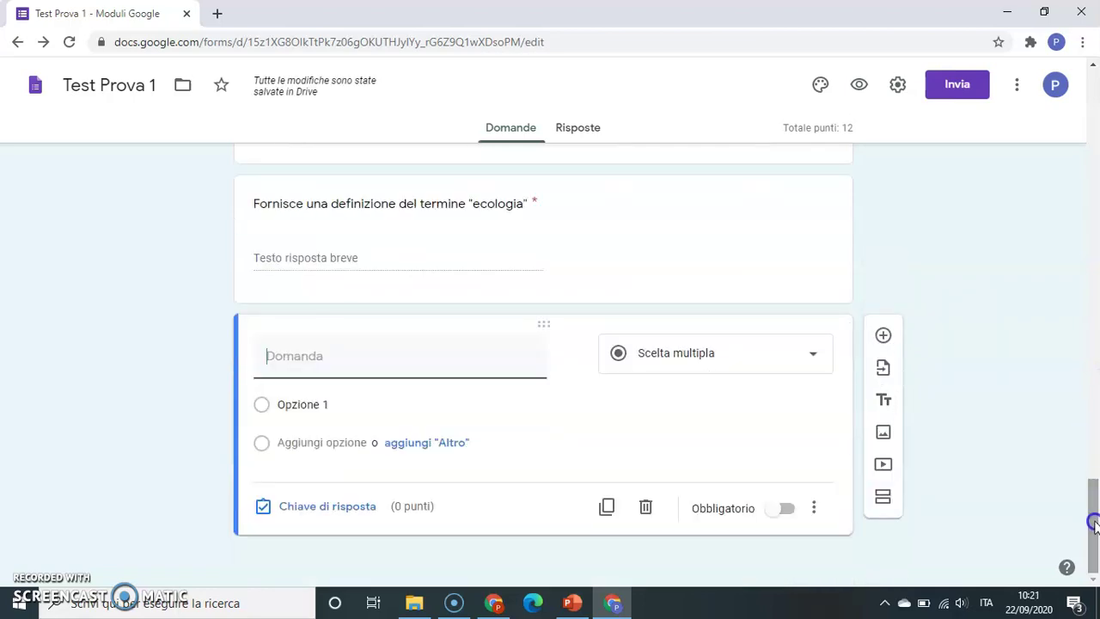
{"action": "left_click", "coordinate": [815, 356]}
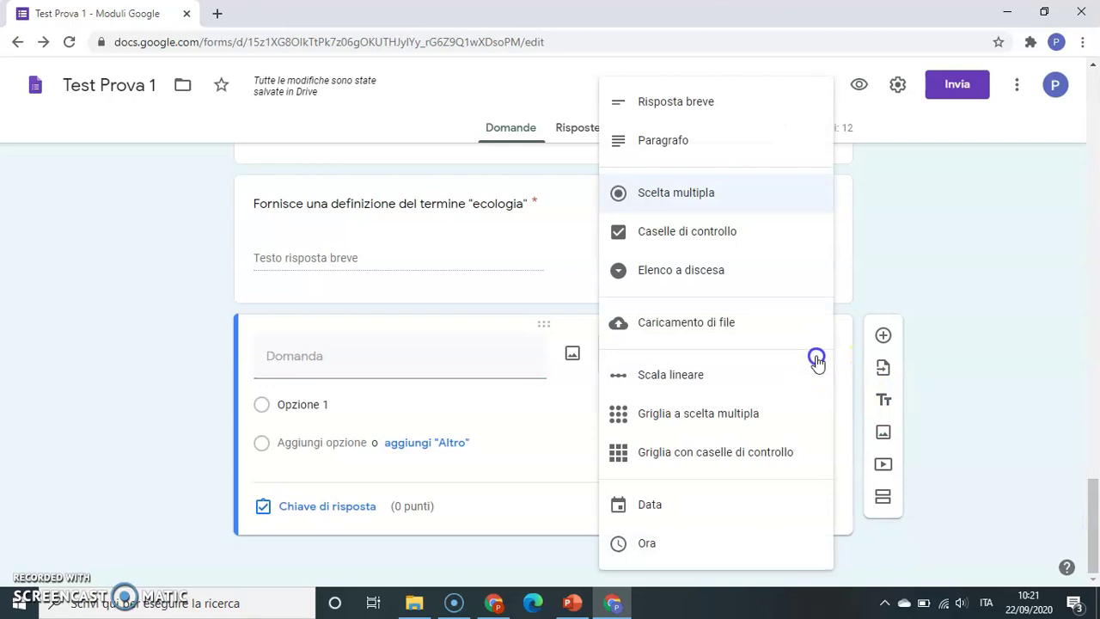
{"action": "left_click", "coordinate": [677, 140]}
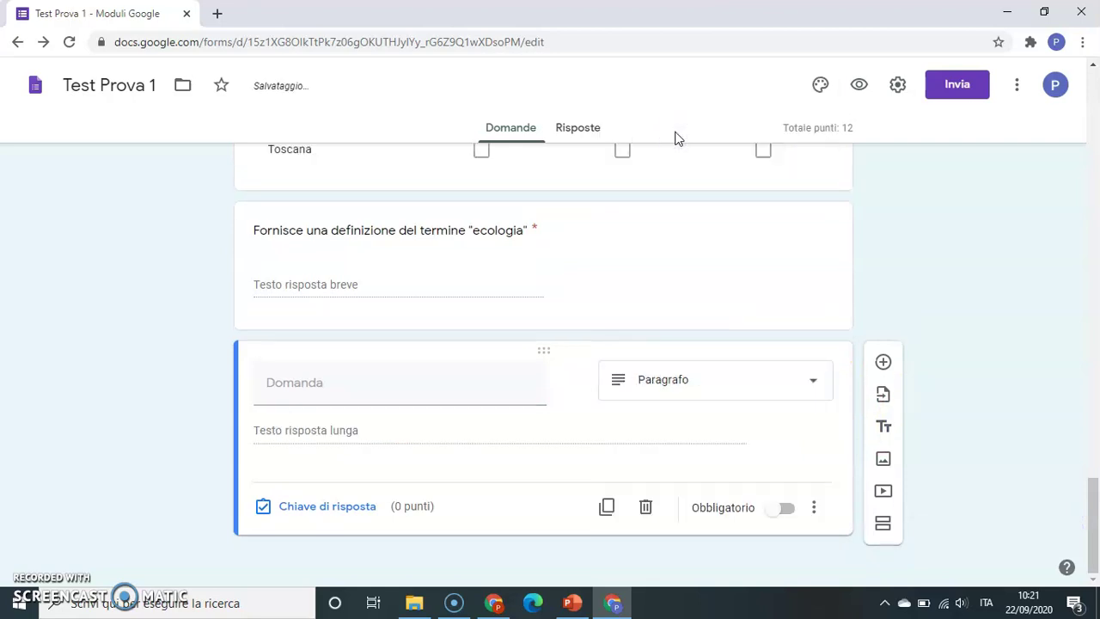
{"action": "left_click", "coordinate": [465, 381]}
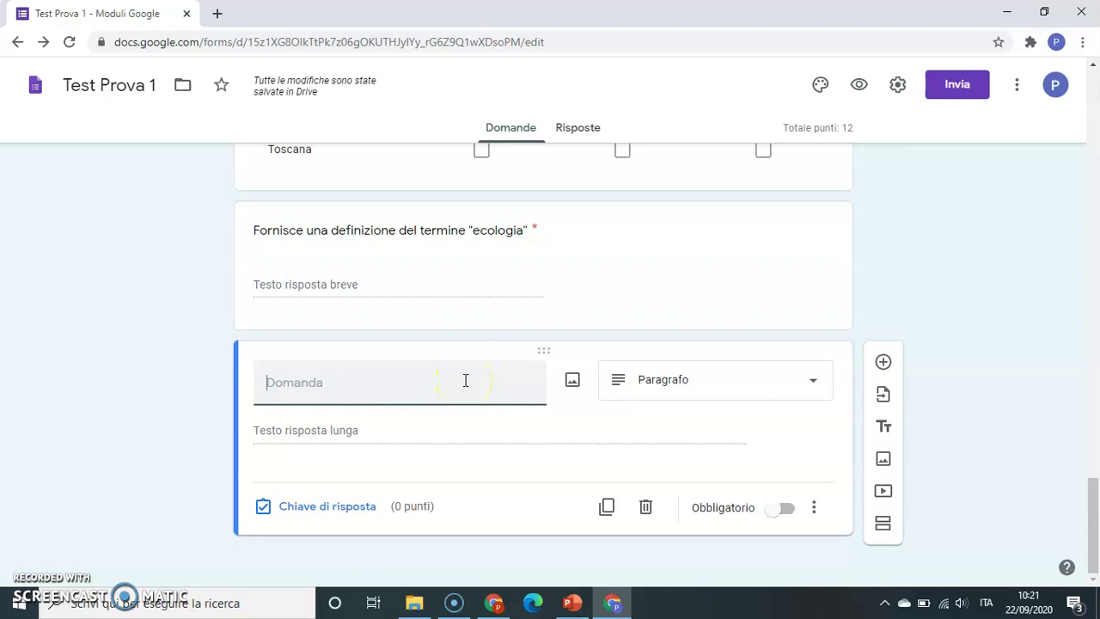
{"action": "type", "text": "Spiega brevemente"}
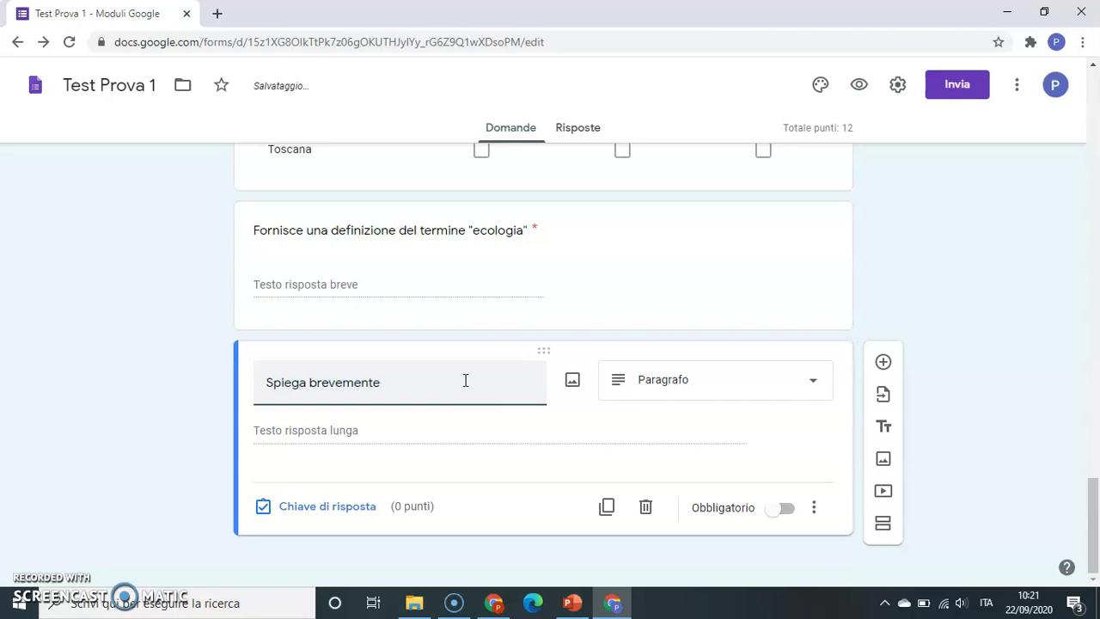
{"action": "type", "text": " che cosa è l'umorismo p"}
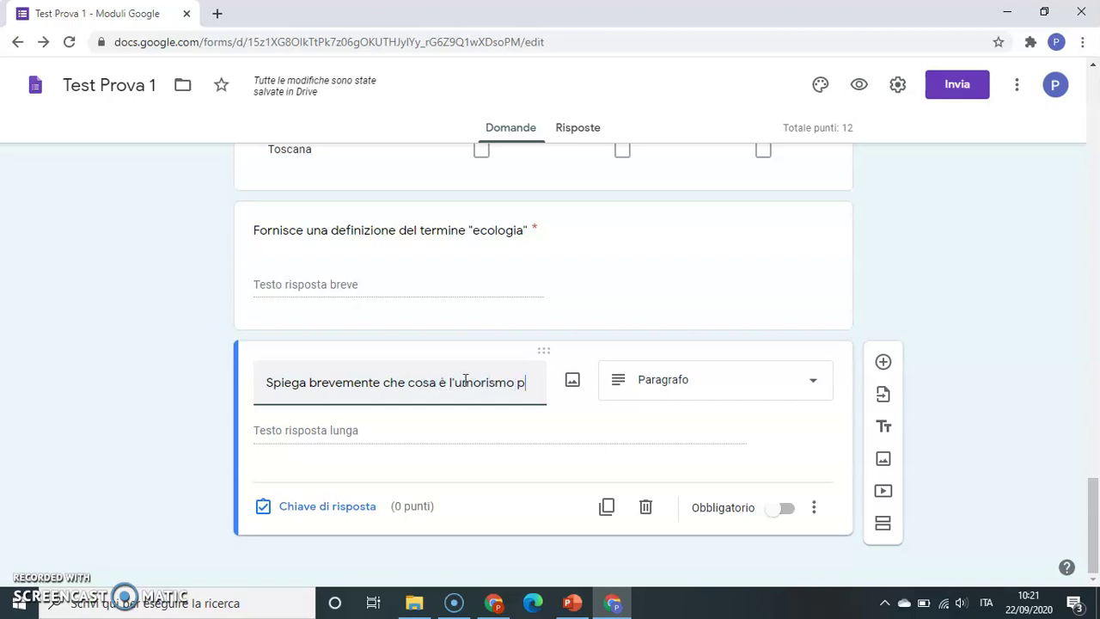
{"action": "type", "text": "er Pirandello"}
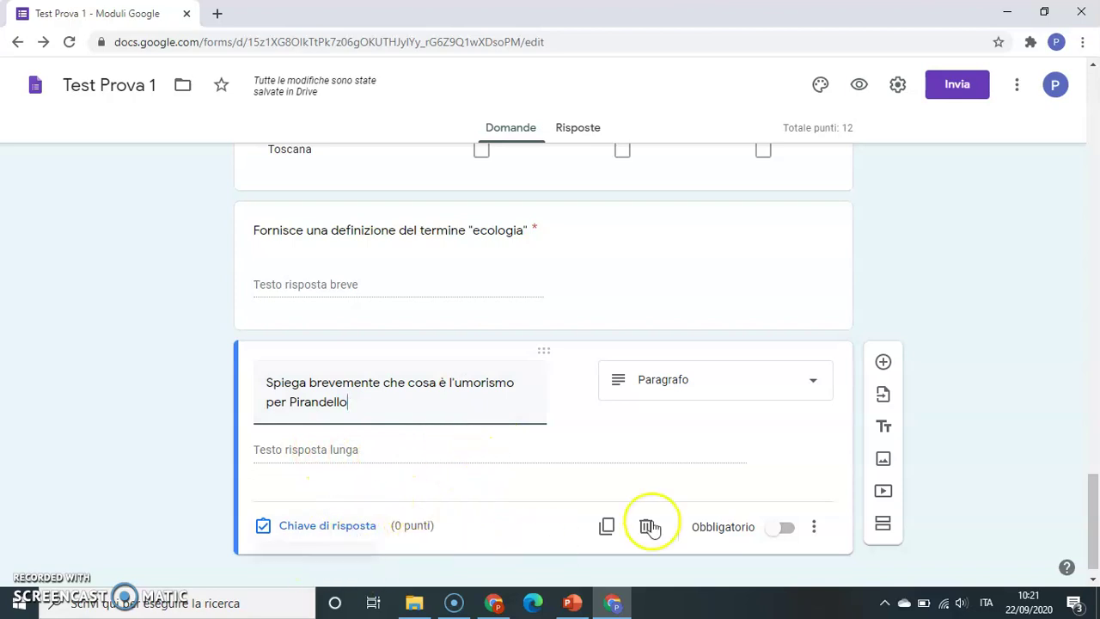
{"action": "left_click", "coordinate": [786, 527]}
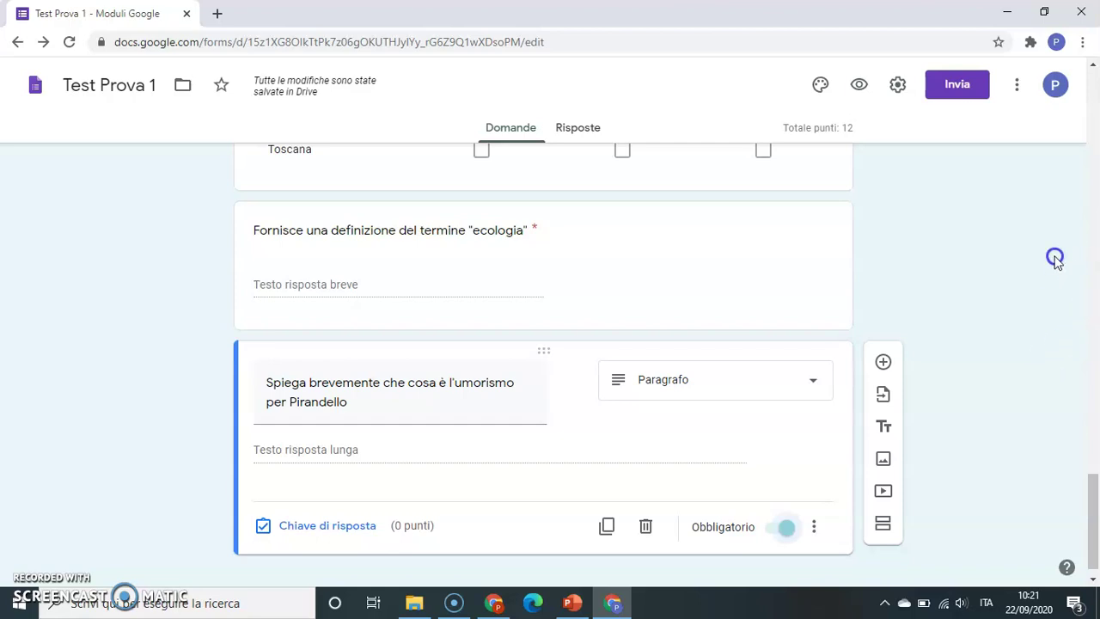
- Email the quiz to the recipient's address and confirm sharing outside the school domain
{"action": "left_click", "coordinate": [962, 91]}
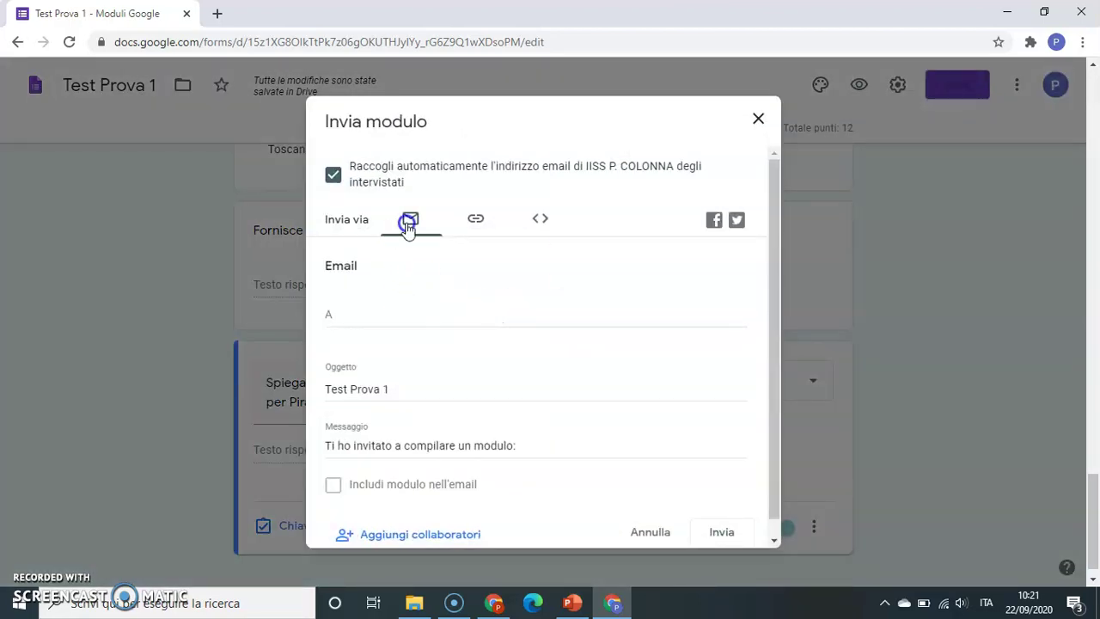
{"action": "left_click", "coordinate": [371, 311]}
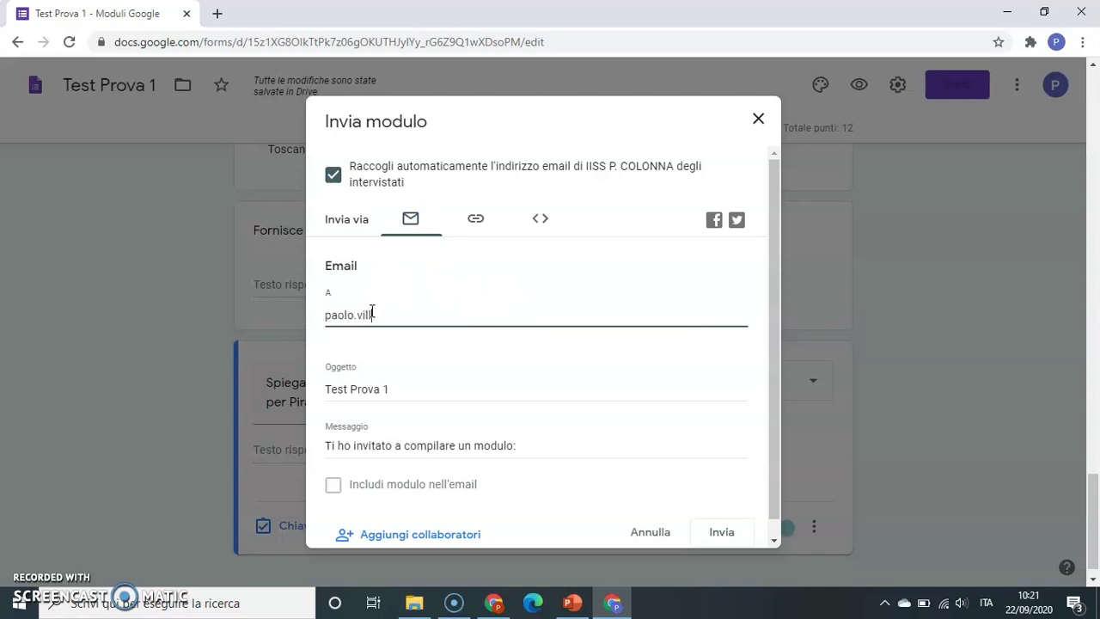
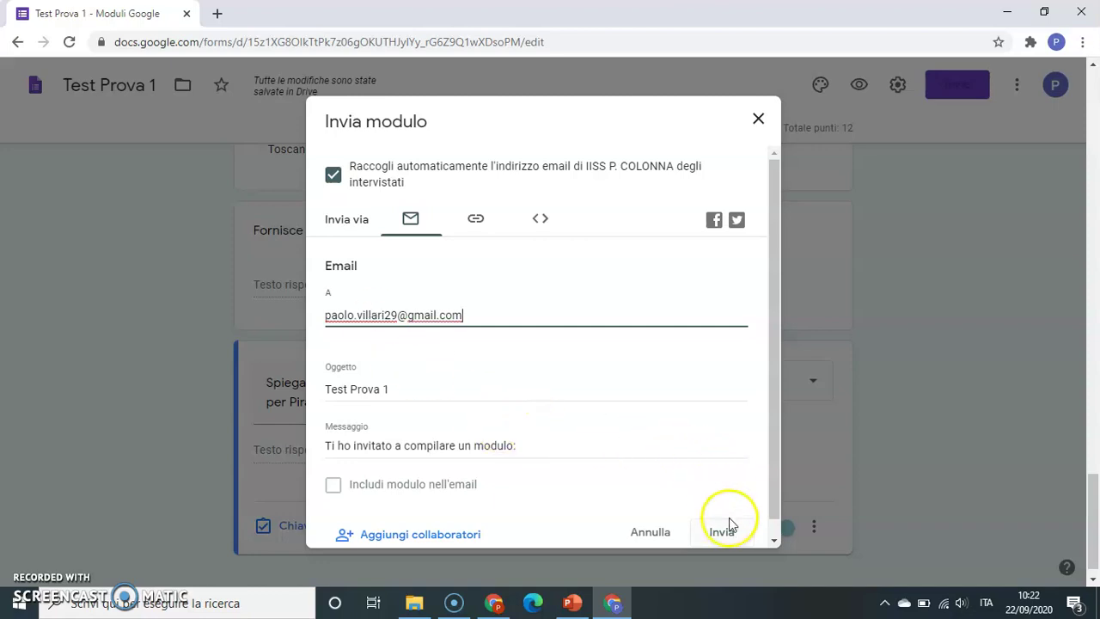
{"action": "left_click", "coordinate": [724, 533]}
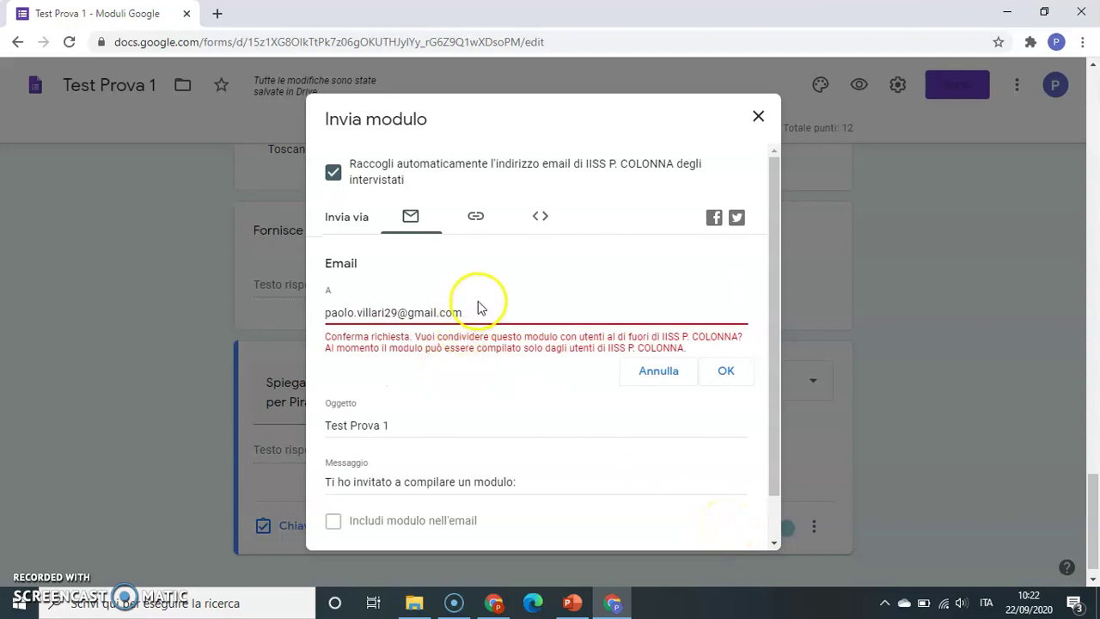
{"action": "left_click", "coordinate": [727, 373]}
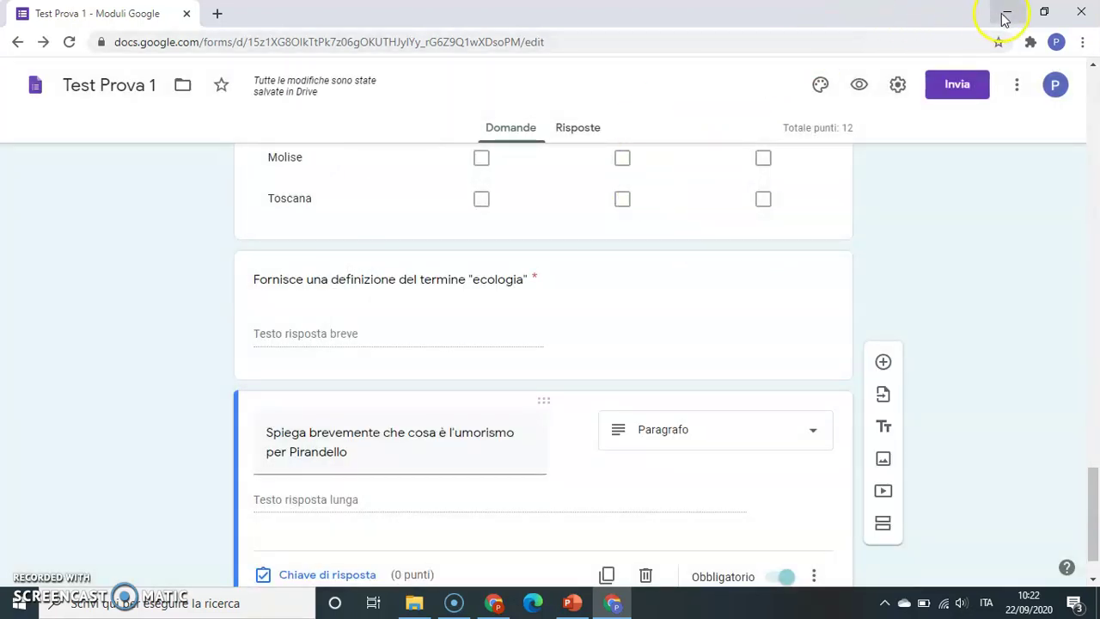
{"action": "left_click", "coordinate": [1006, 13]}
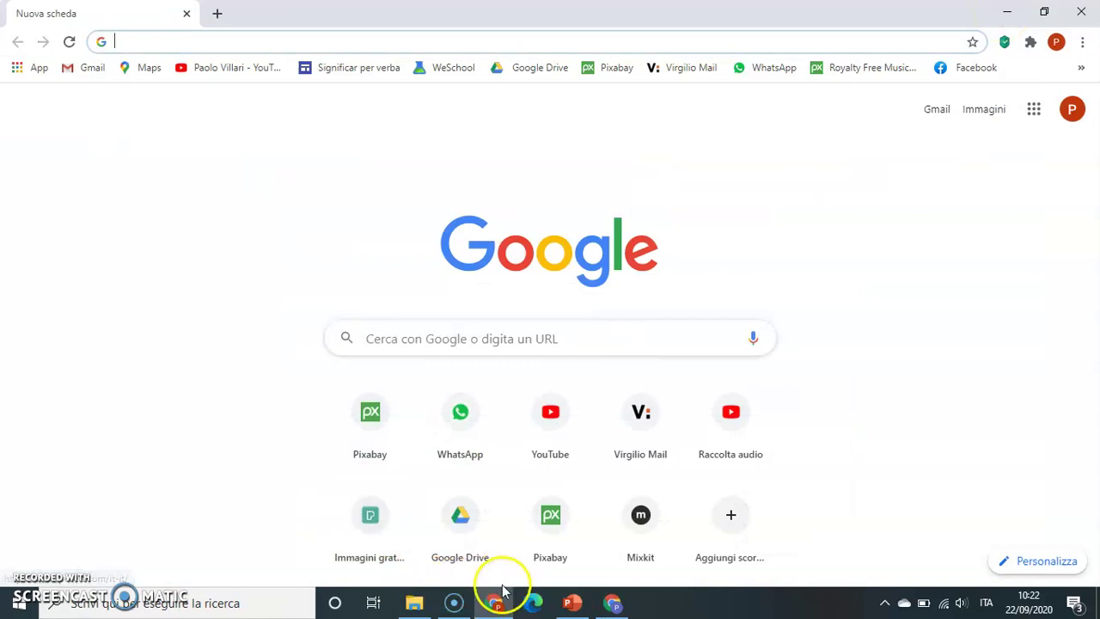
{"action": "left_click", "coordinate": [89, 69]}
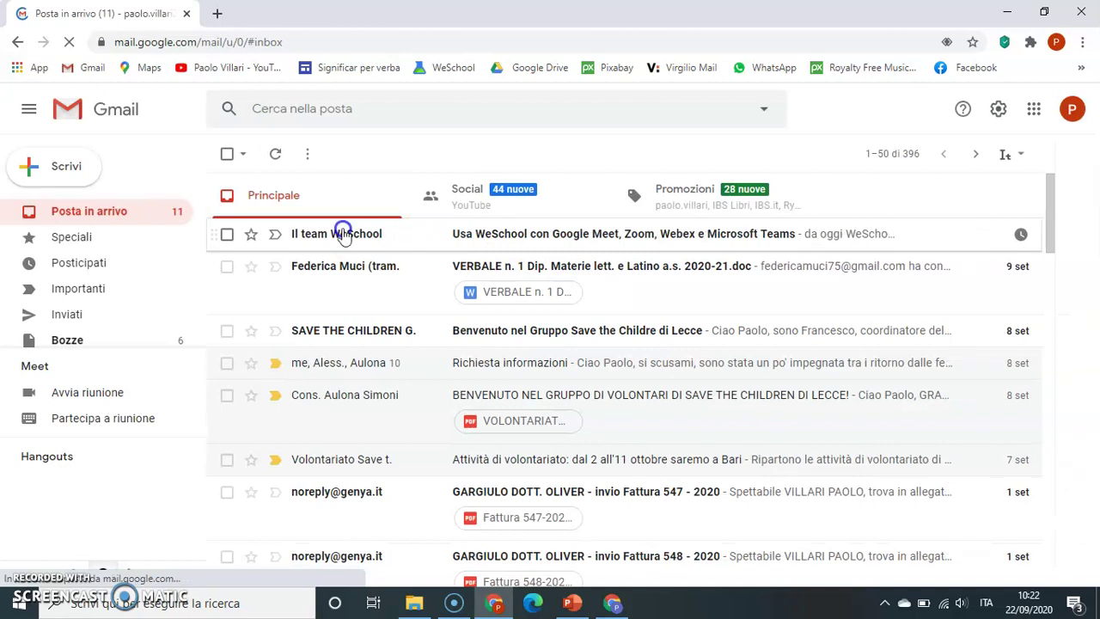
{"action": "left_click", "coordinate": [15, 42]}
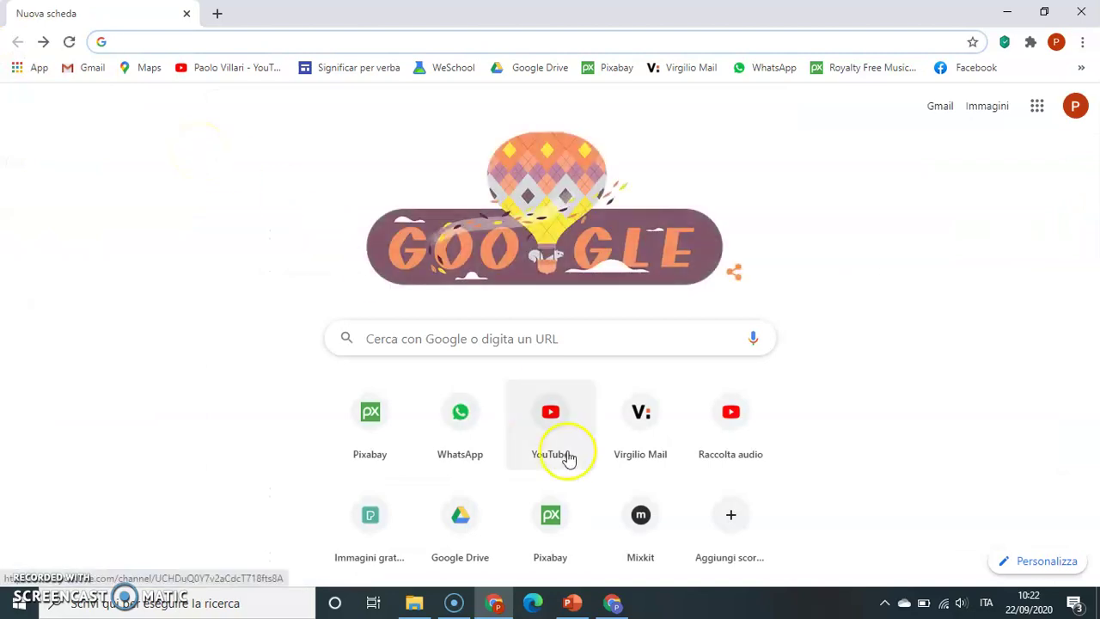
{"action": "left_click", "coordinate": [612, 602]}
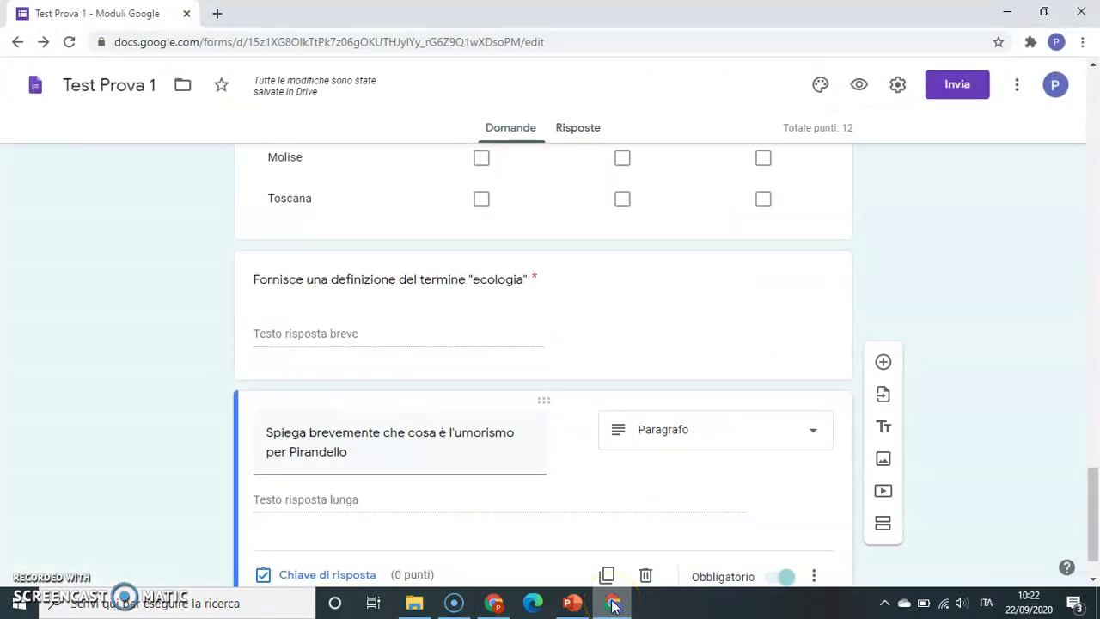
- Open the Risposte view, showing 0 responses with one recipient pending
{"action": "left_click_drag", "start_coordinate": [1095, 506], "coordinate": [1096, 95]}
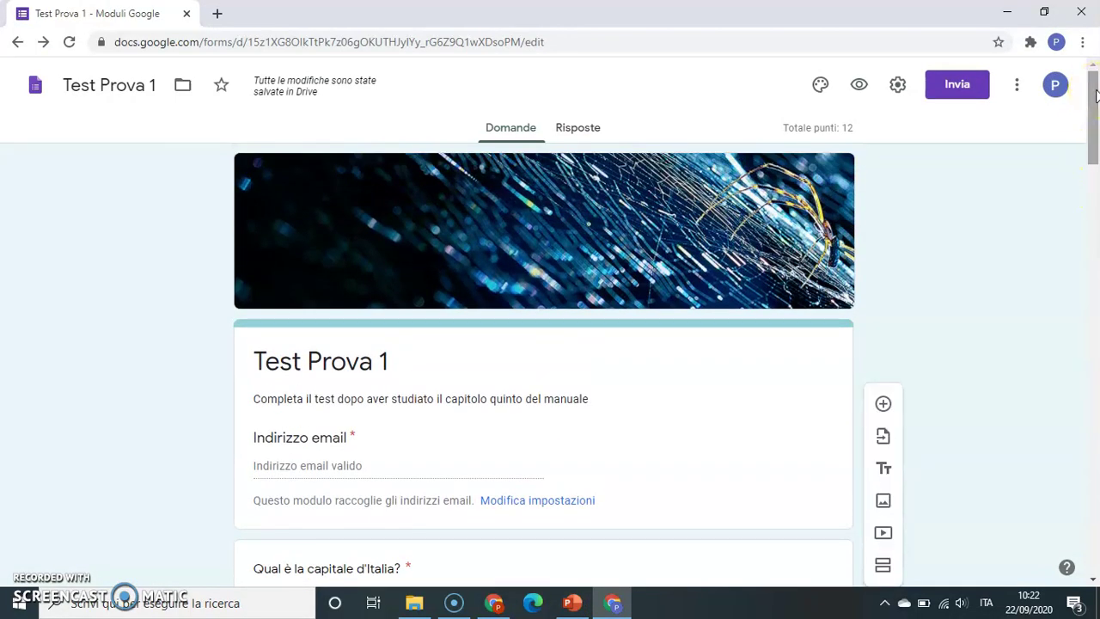
{"action": "left_click", "coordinate": [585, 137]}
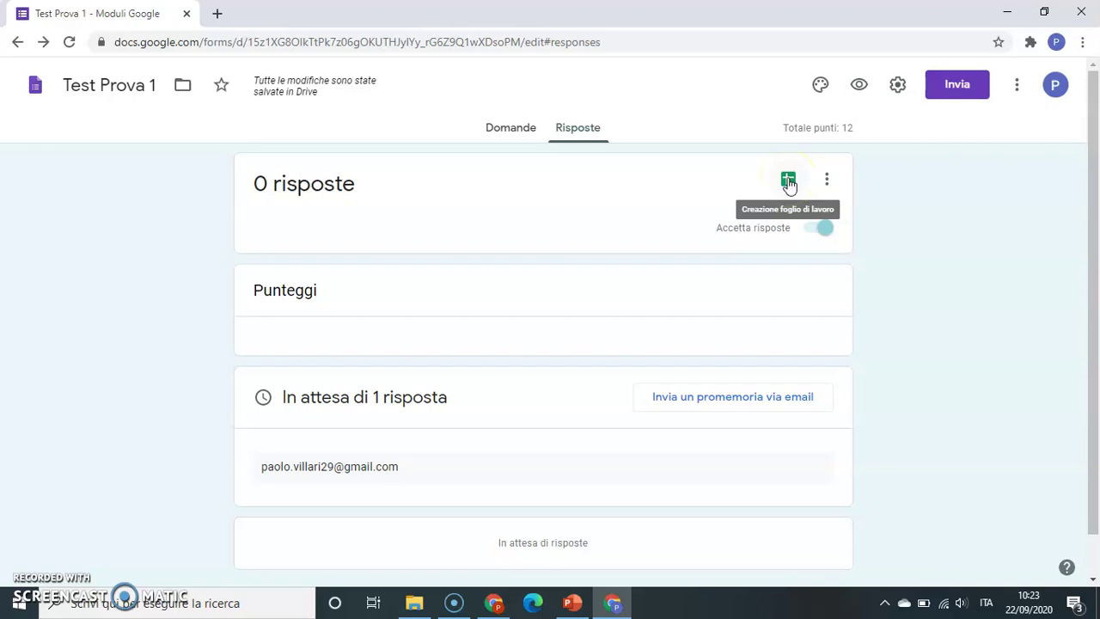
{"action": "left_click", "coordinate": [827, 183]}
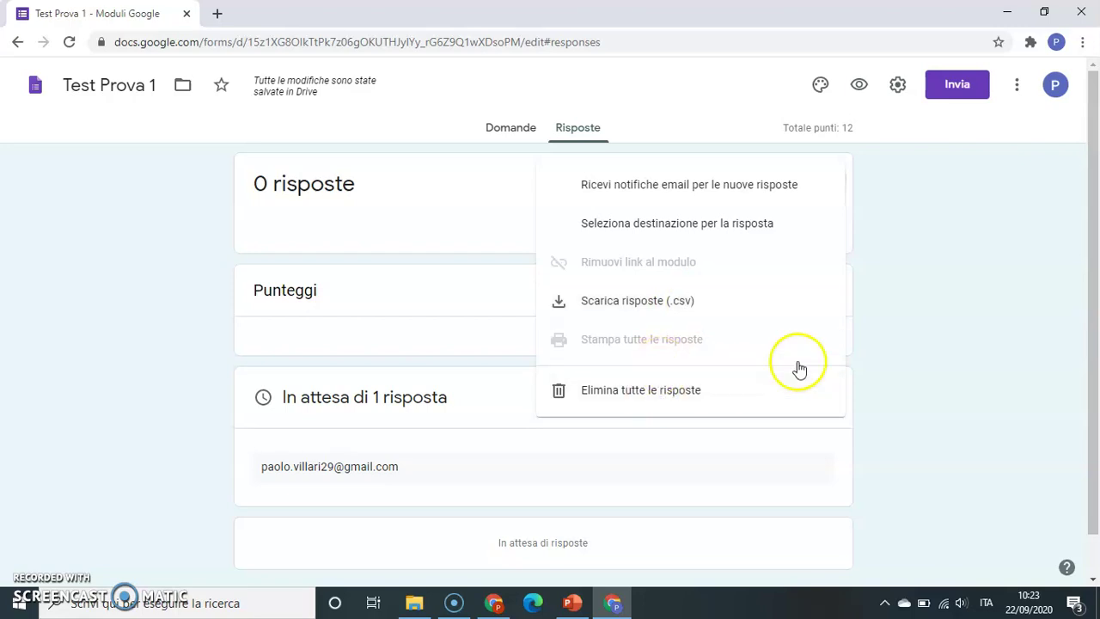
{"action": "left_click", "coordinate": [984, 288]}
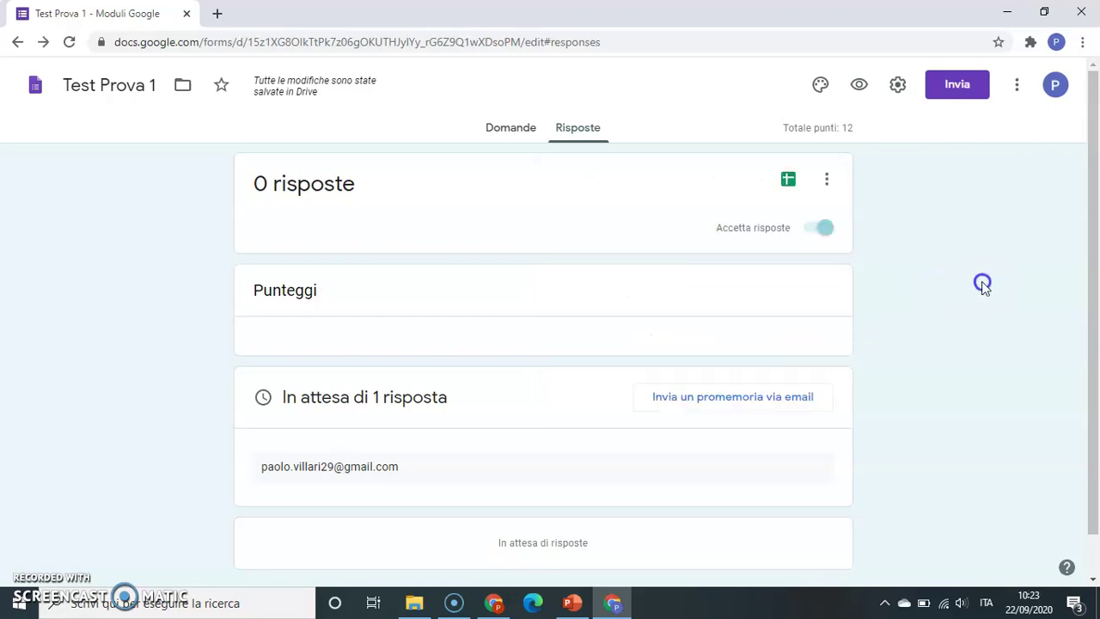